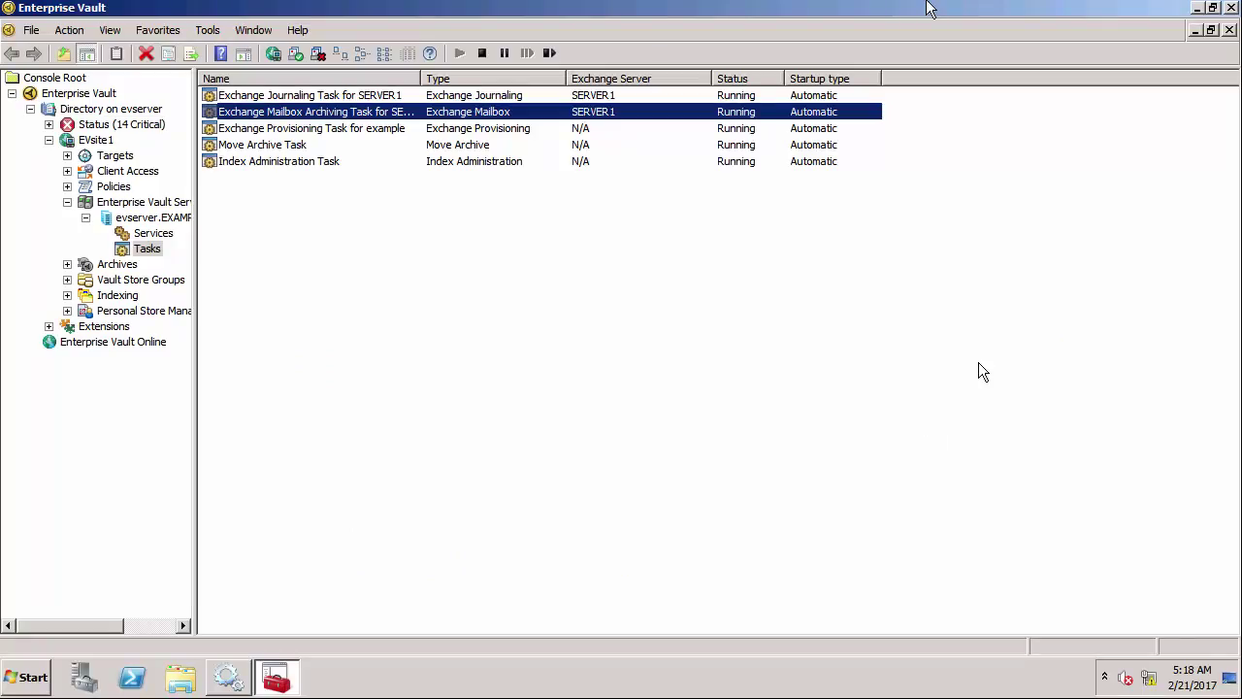
# Step: Set up an immediate run of the Exchange Mailbox Archiving Task in Archiving mode, archiving all items from selected mailboxes
pyautogui.rightClick(352, 115)
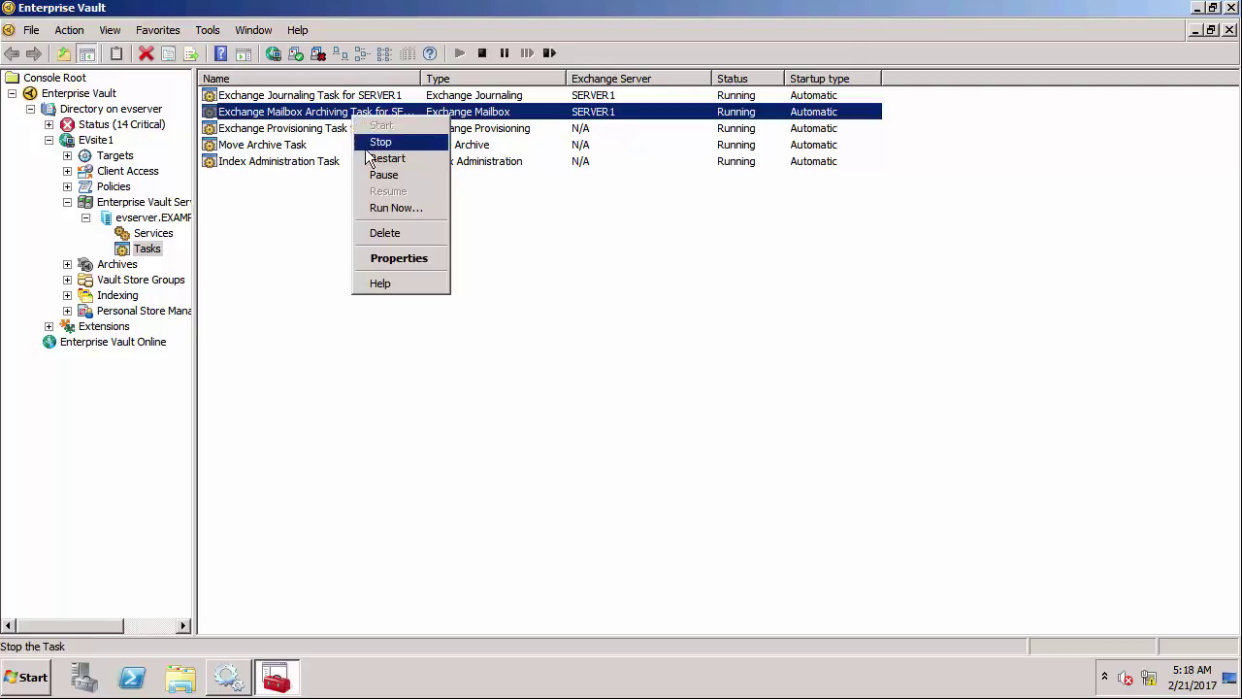
pyautogui.click(381, 209)
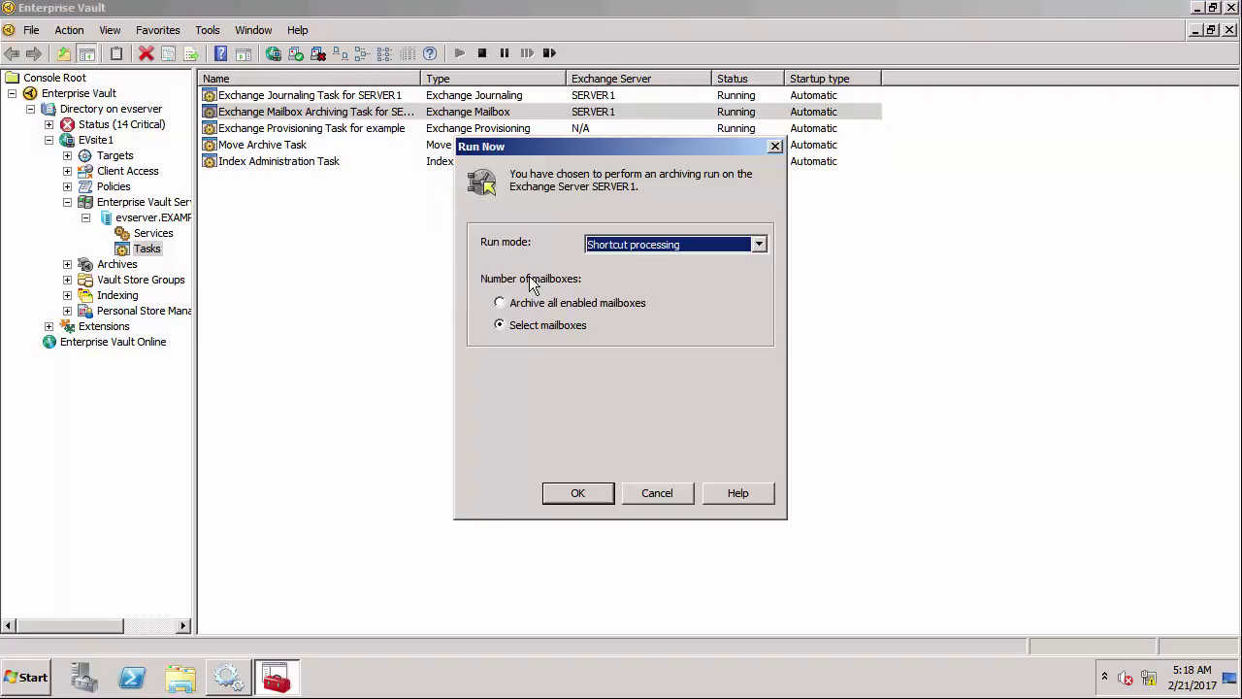
pyautogui.click(613, 249)
pyautogui.click(611, 274)
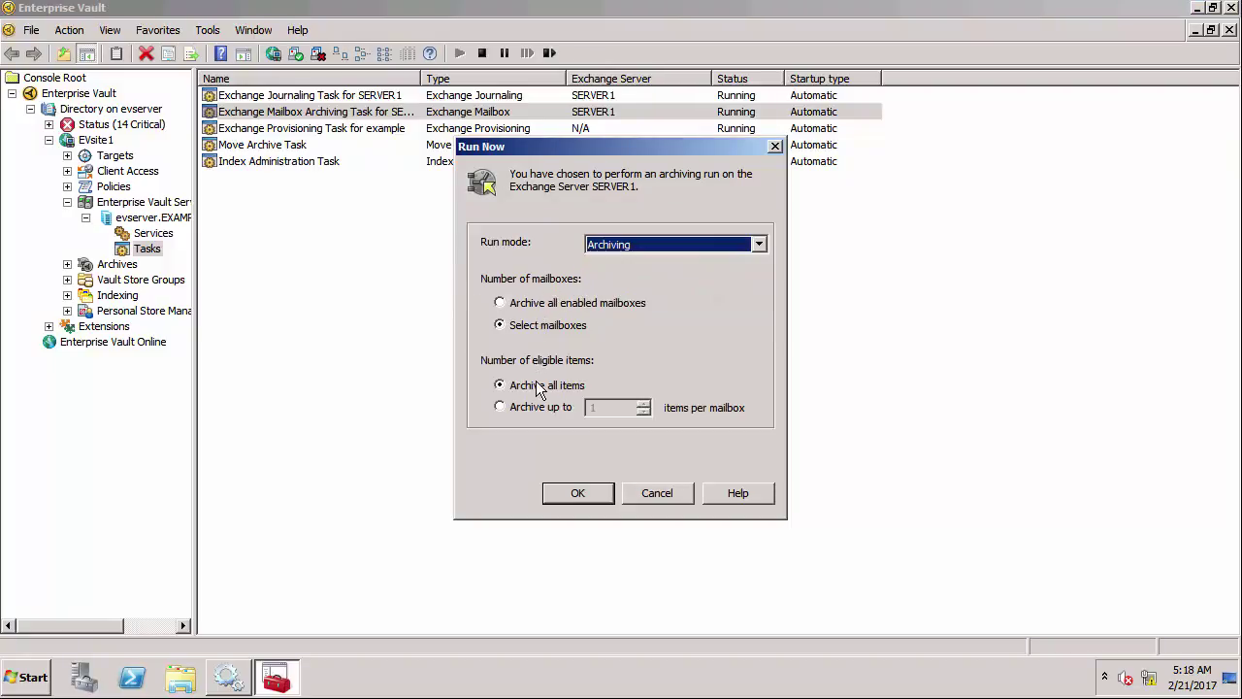
pyautogui.click(577, 493)
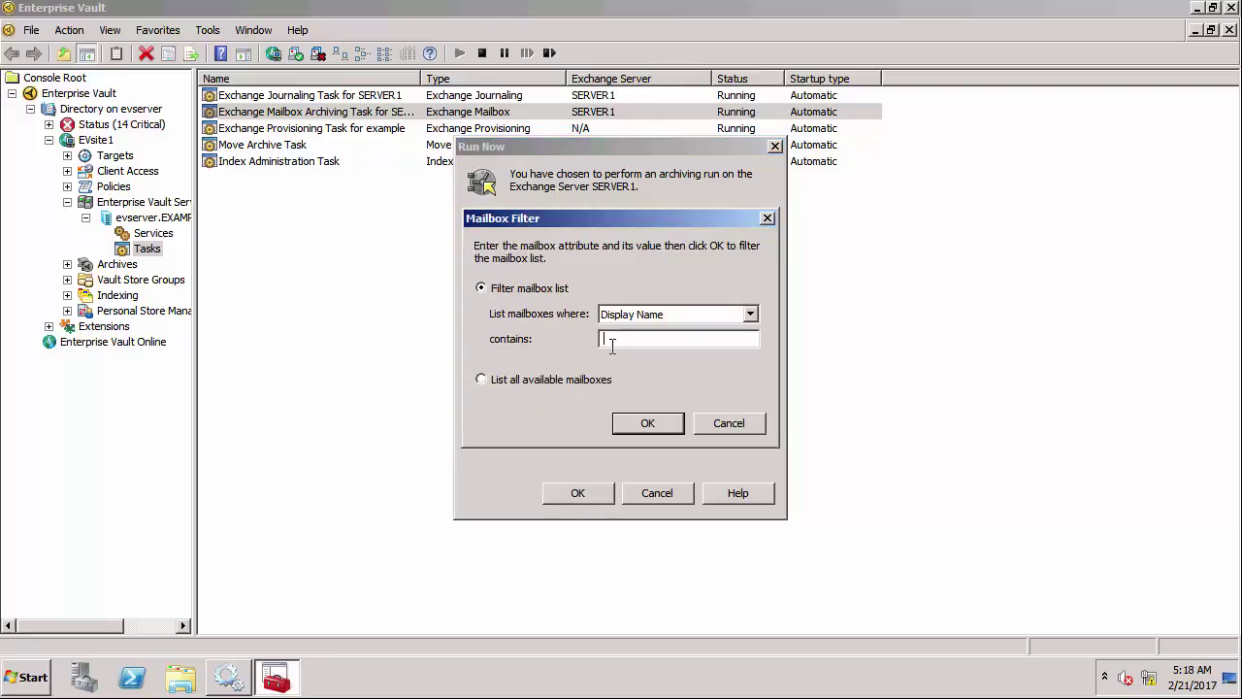
# Step: Filter the mailboxes by the mailbox owner's display name, select the matching mailbox and start its archiving run
pyautogui.write('diana')
pyautogui.press('Return')
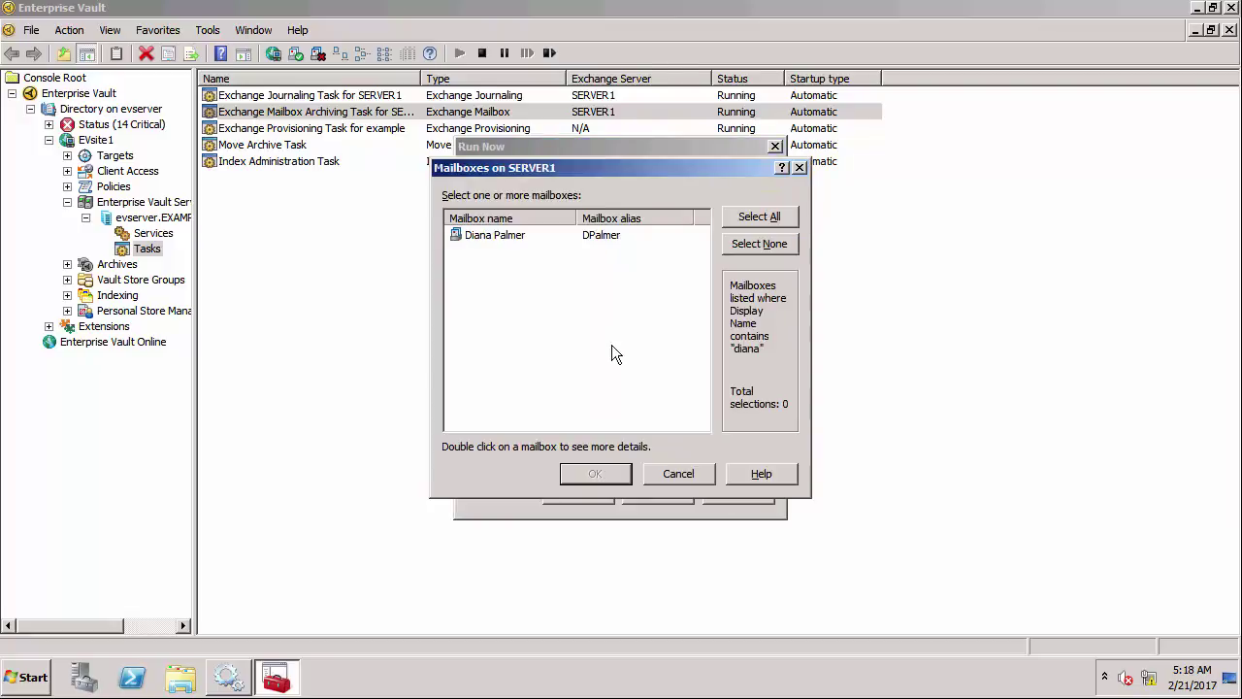
pyautogui.click(523, 238)
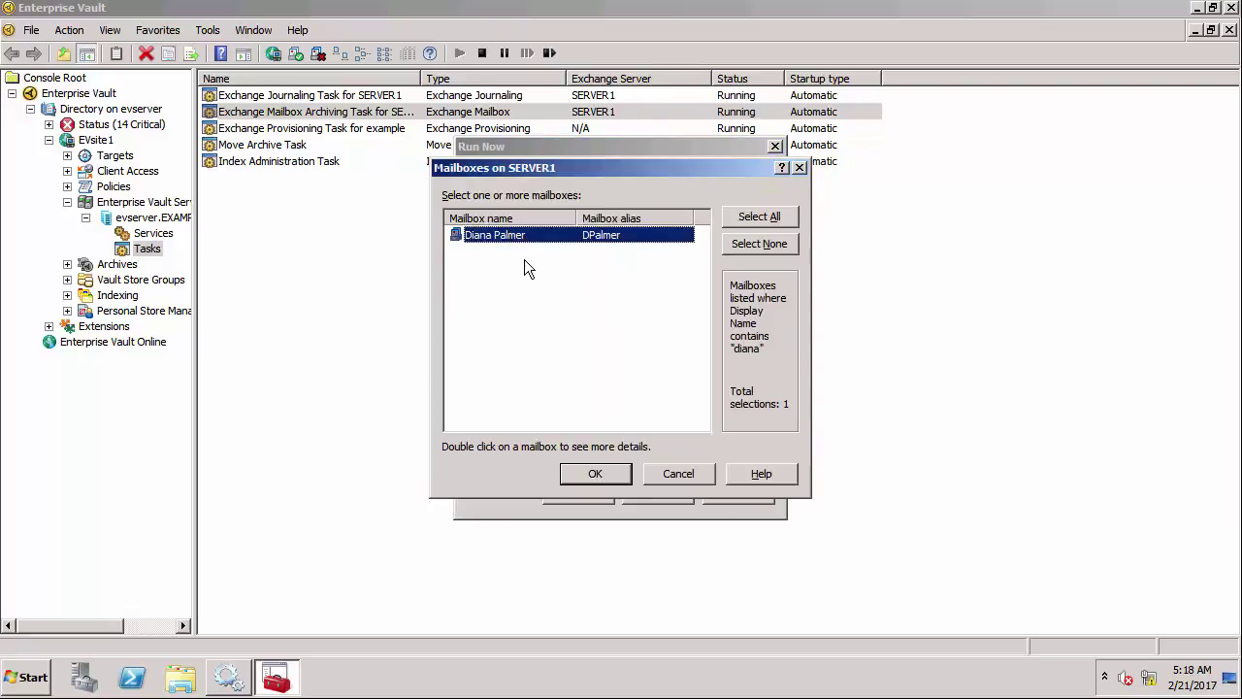
pyautogui.click(599, 475)
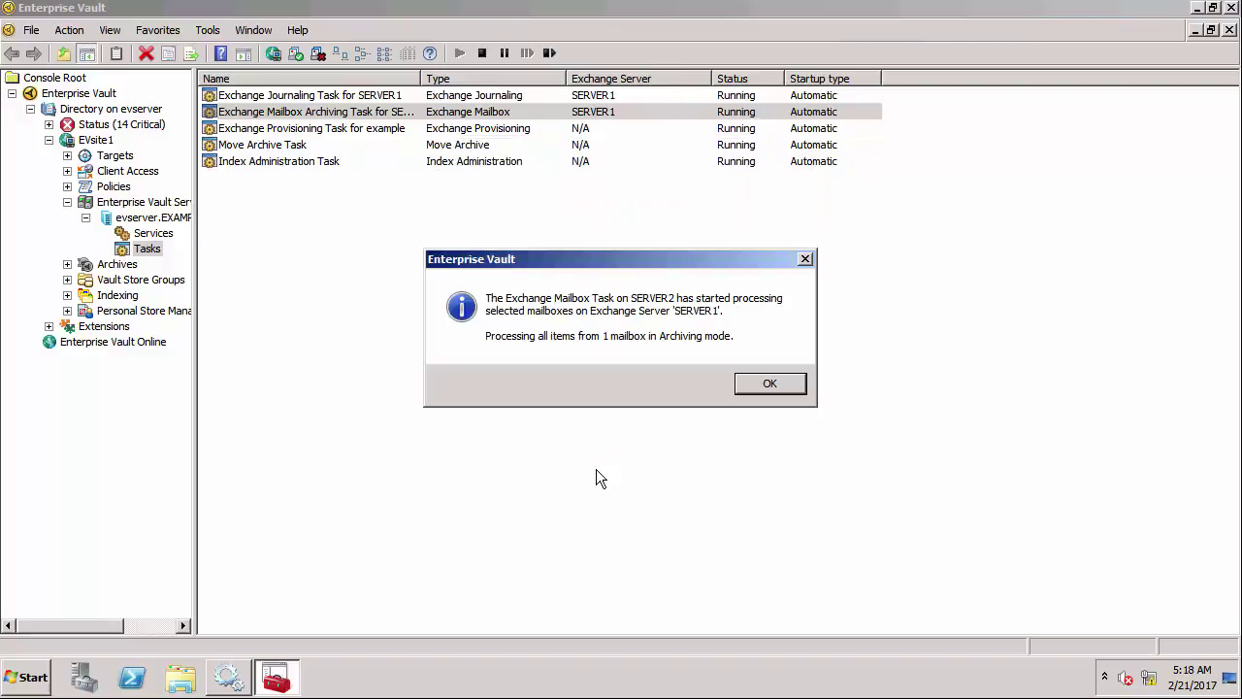
pyautogui.click(763, 384)
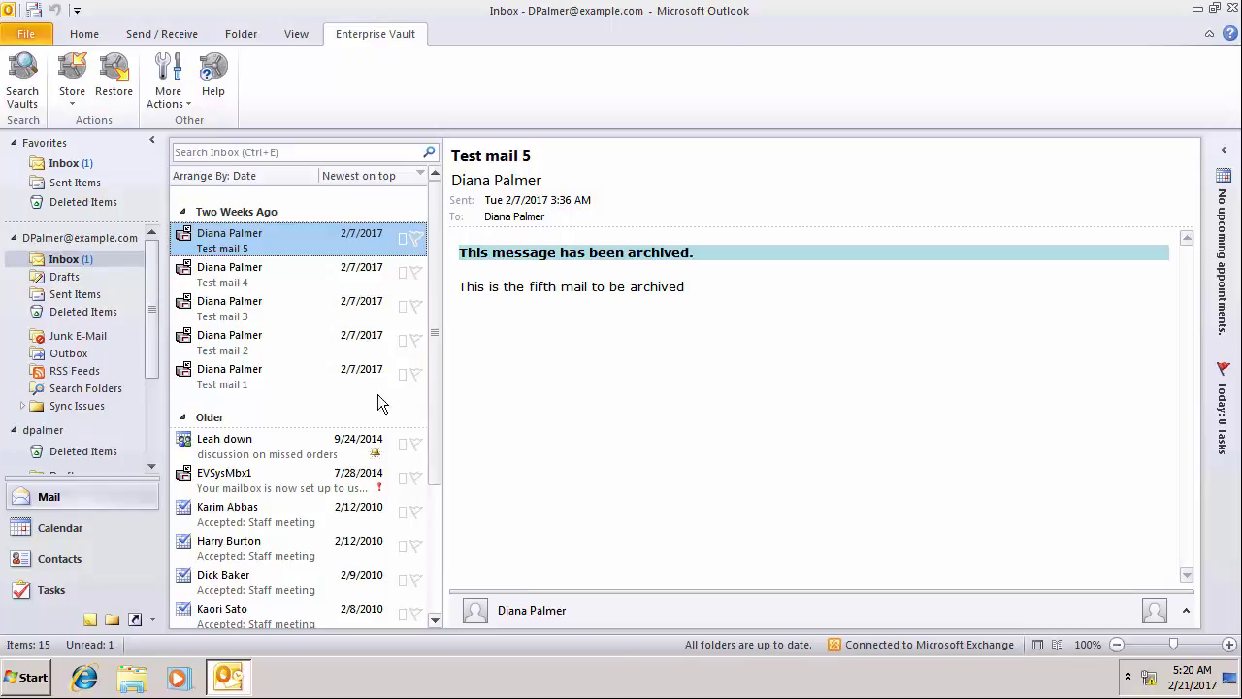
# Step: In Outlook, open the archived message "Test mail 4" from the Inbox to check its content, and close it
pyautogui.click(261, 278)
pyautogui.doubleClick(260, 276)
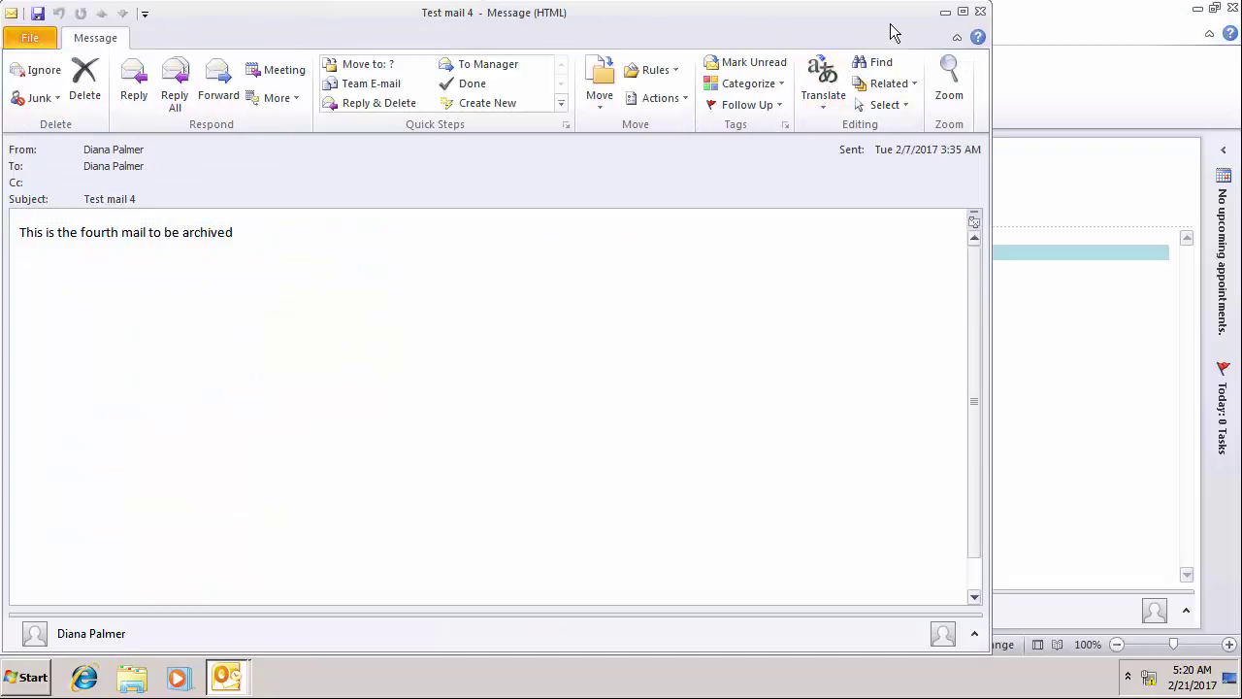
pyautogui.click(980, 11)
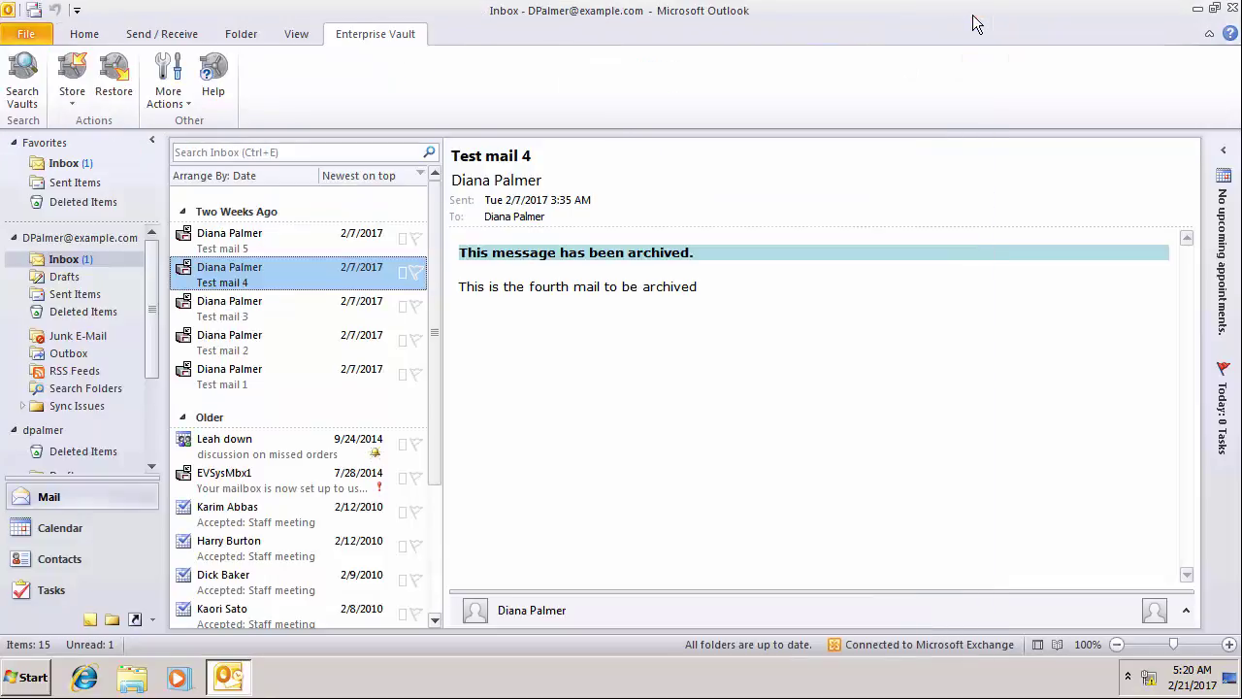
pyautogui.click(39, 81)
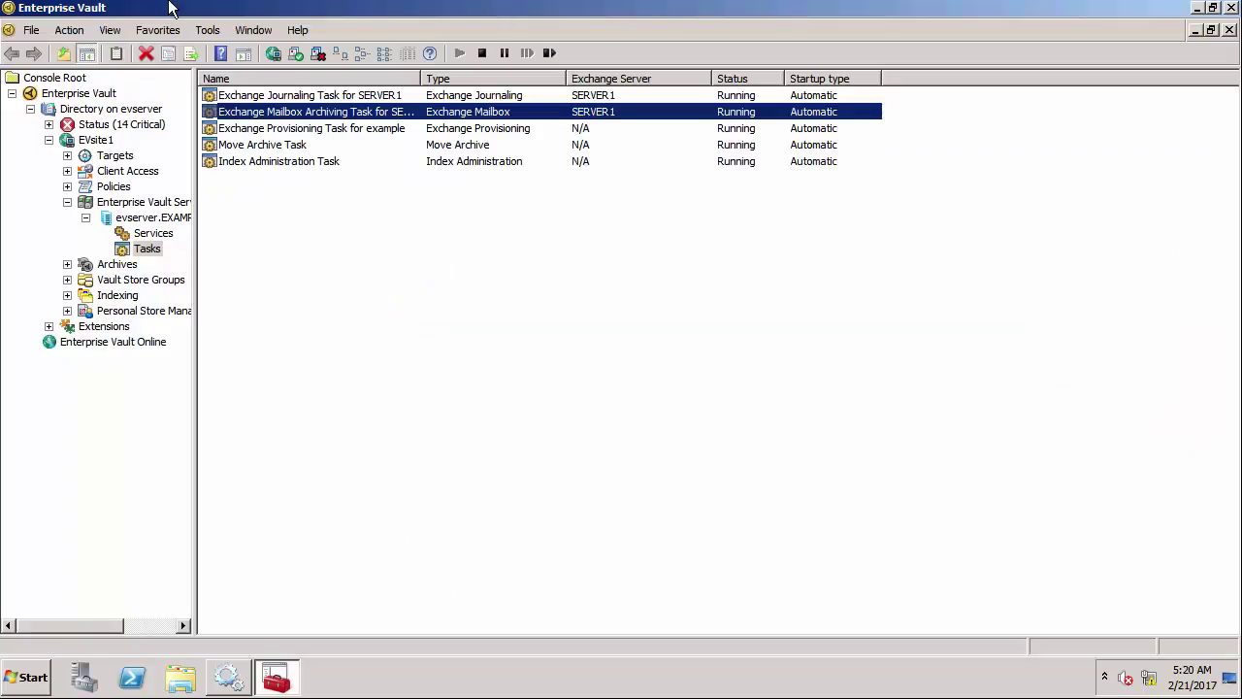
# Step: Close the Enterprise Vault console, saving its settings, and switch to the Services window
pyautogui.doubleClick(7, 11)
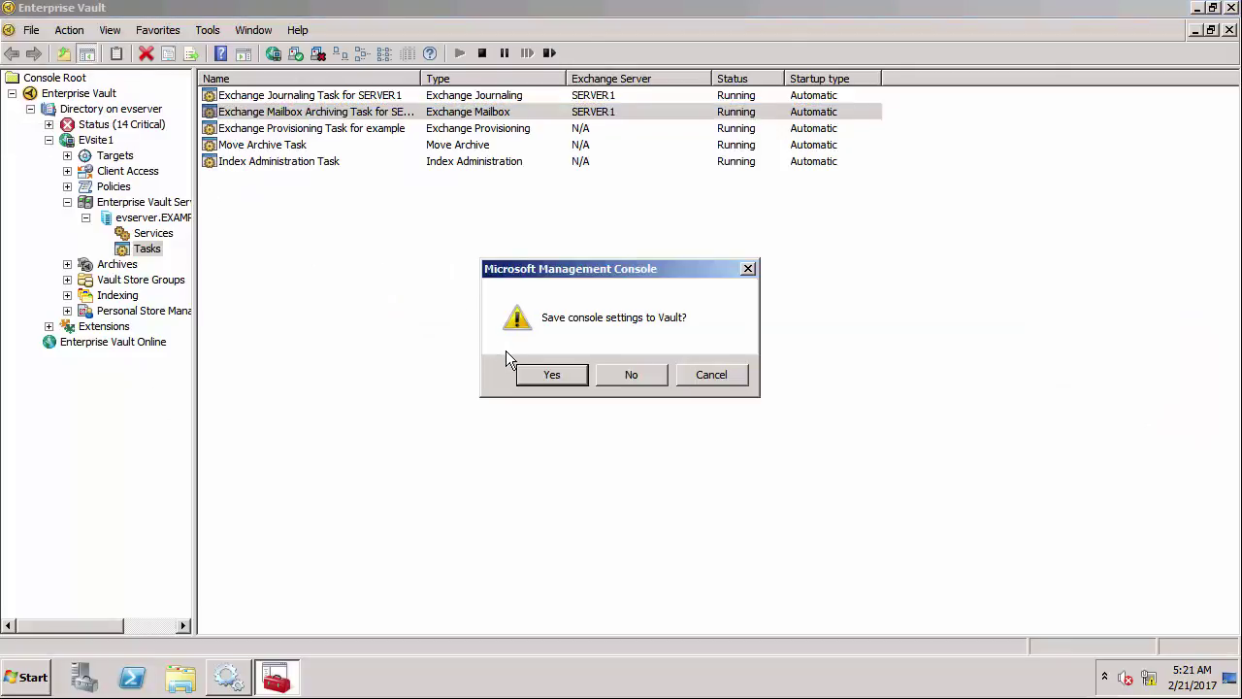
pyautogui.click(549, 374)
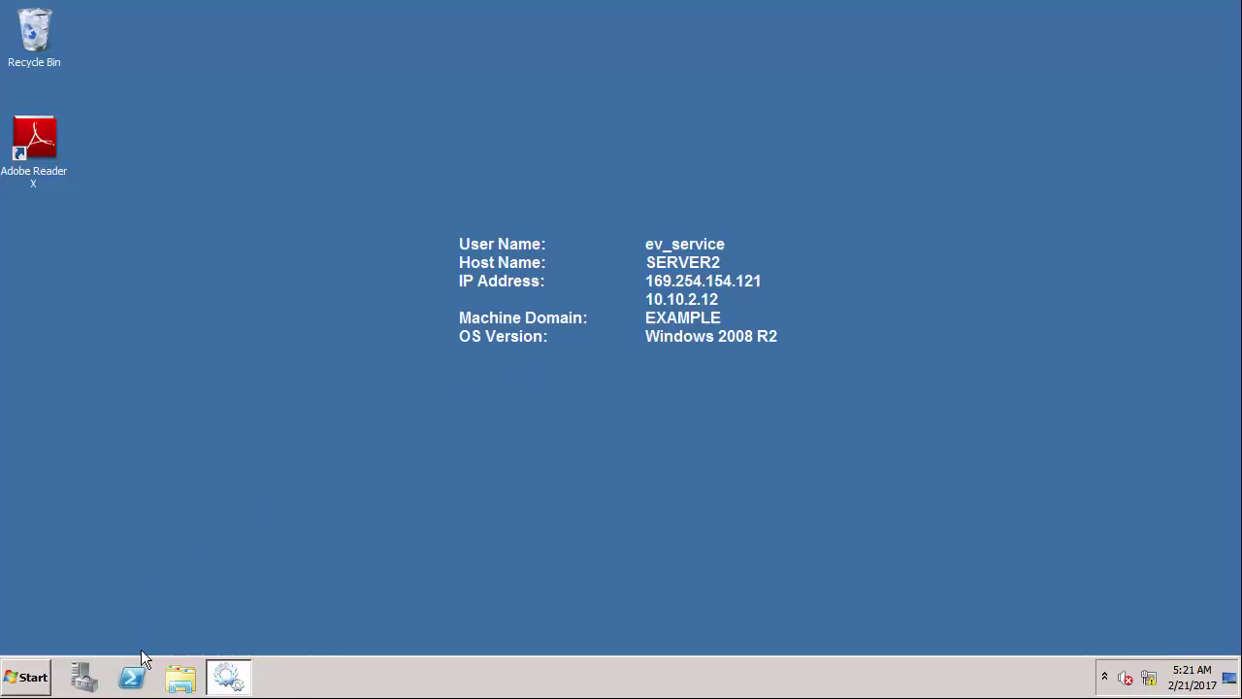
pyautogui.click(227, 677)
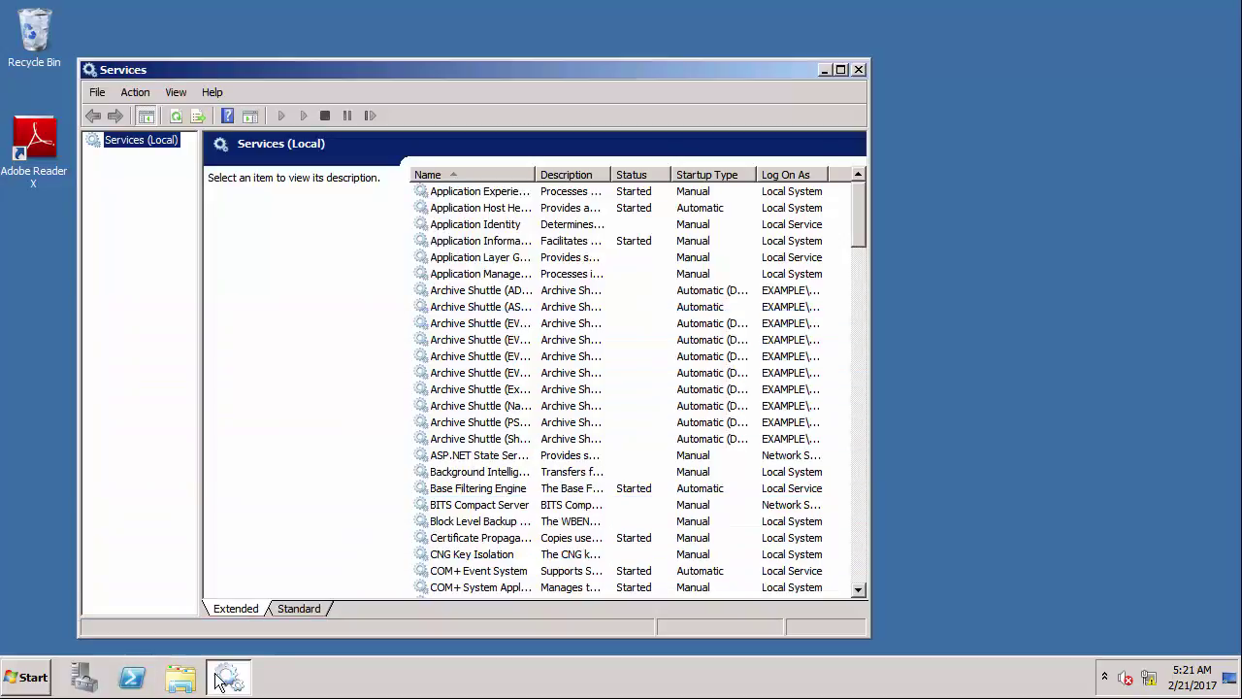
# Step: Stop the Enterprise Vault Admin Service together with its dependent Enterprise Vault services
pyautogui.click(855, 566)
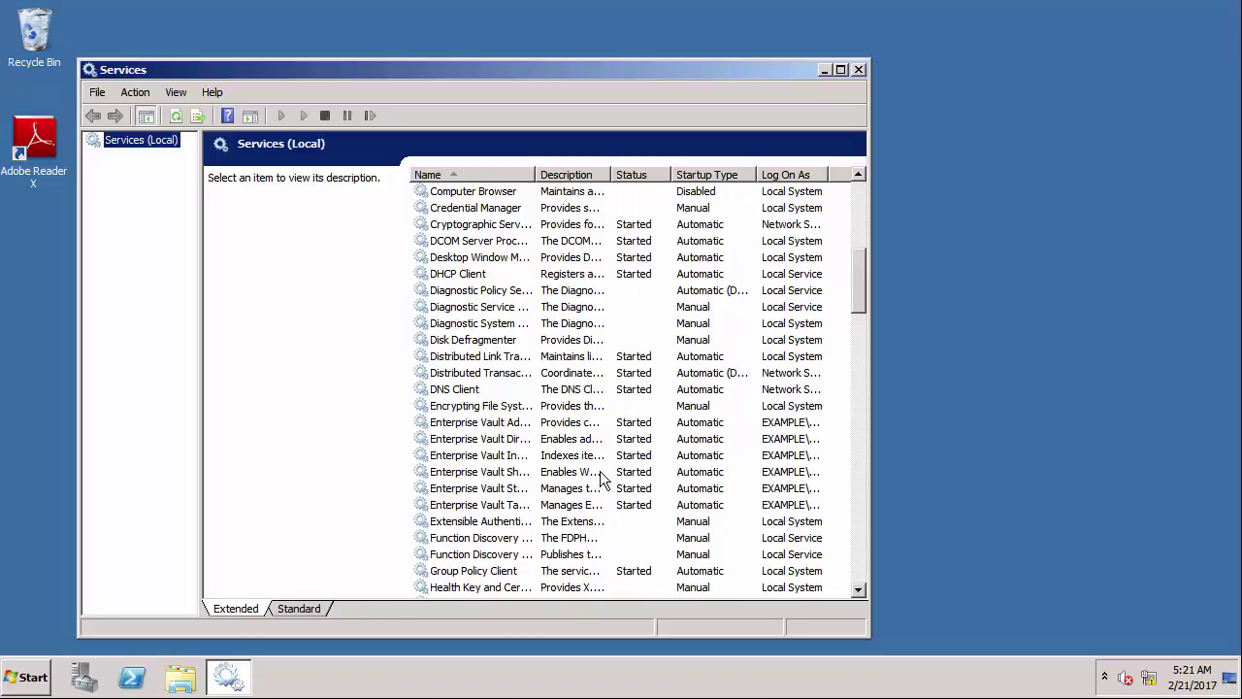
pyautogui.rightClick(484, 429)
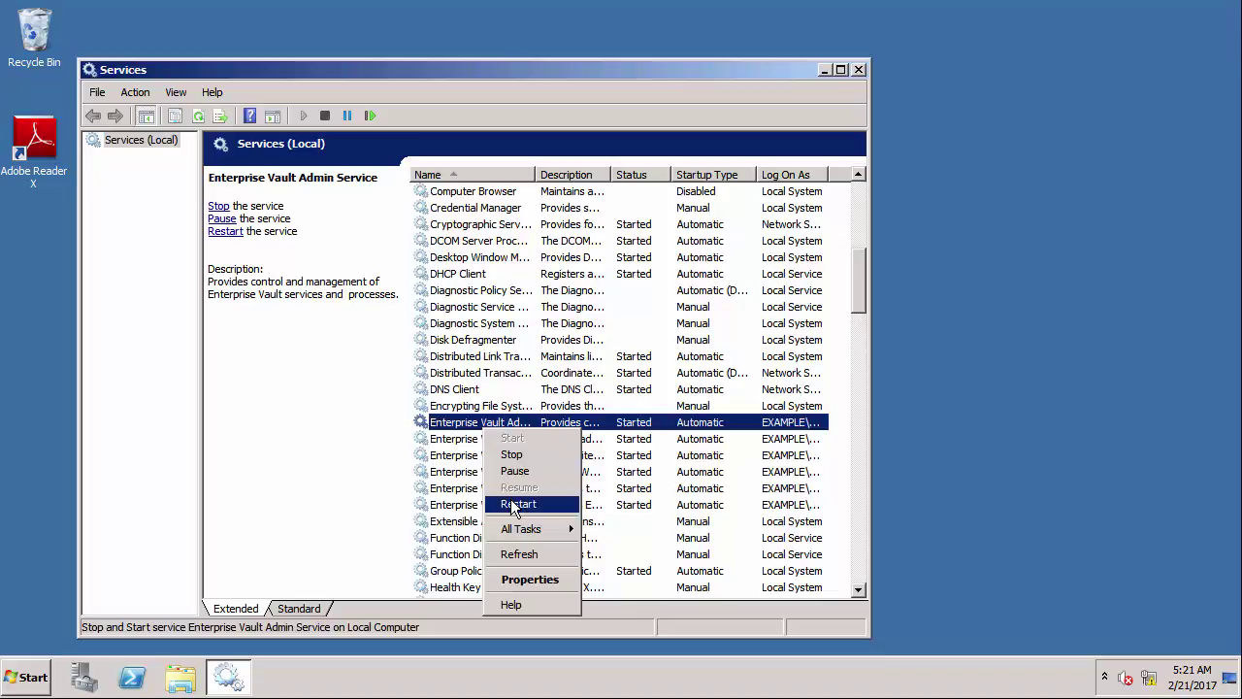
pyautogui.click(511, 455)
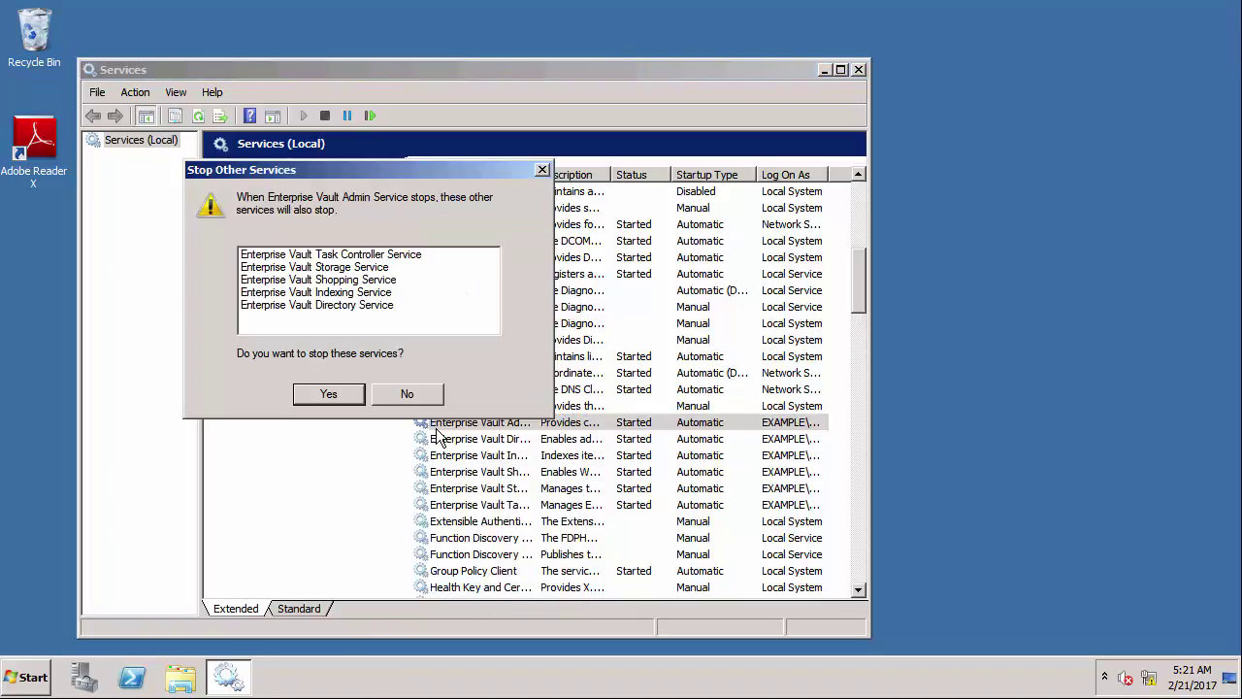
pyautogui.click(334, 402)
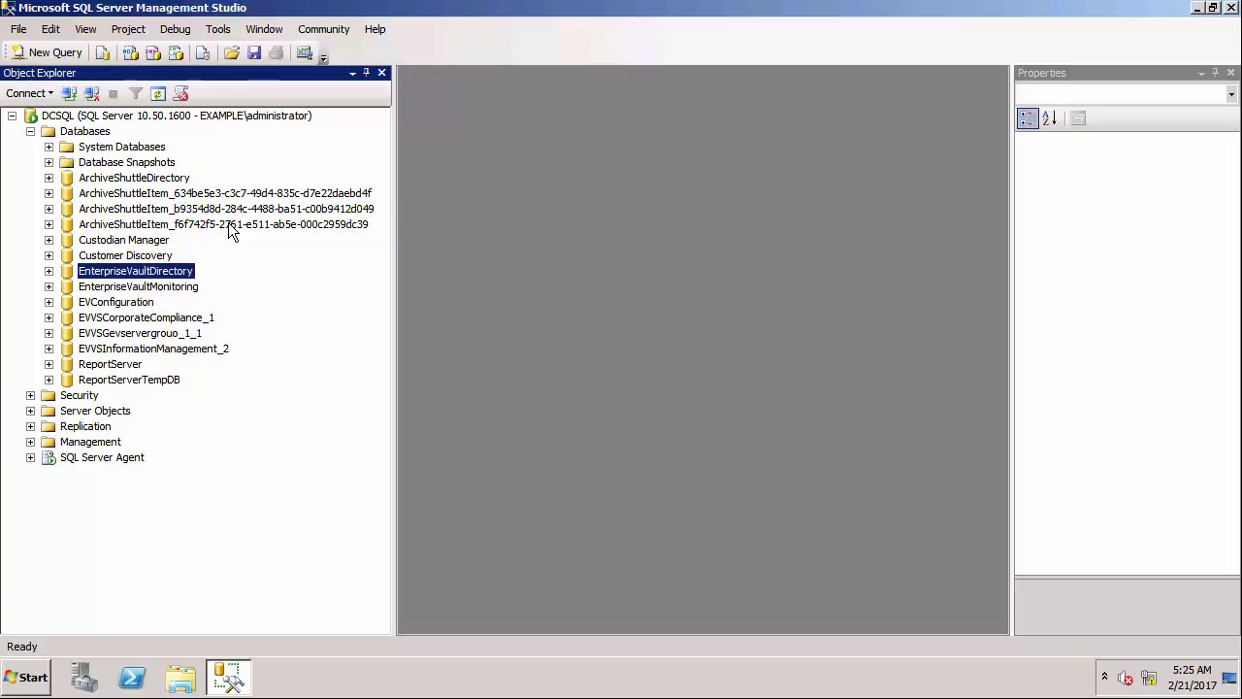
# Step: In SQL Server Management Studio, restore the EnterpriseVaultDirectory database from its full backup, overwriting the existing database (WITH REPLACE)
pyautogui.rightClick(175, 271)
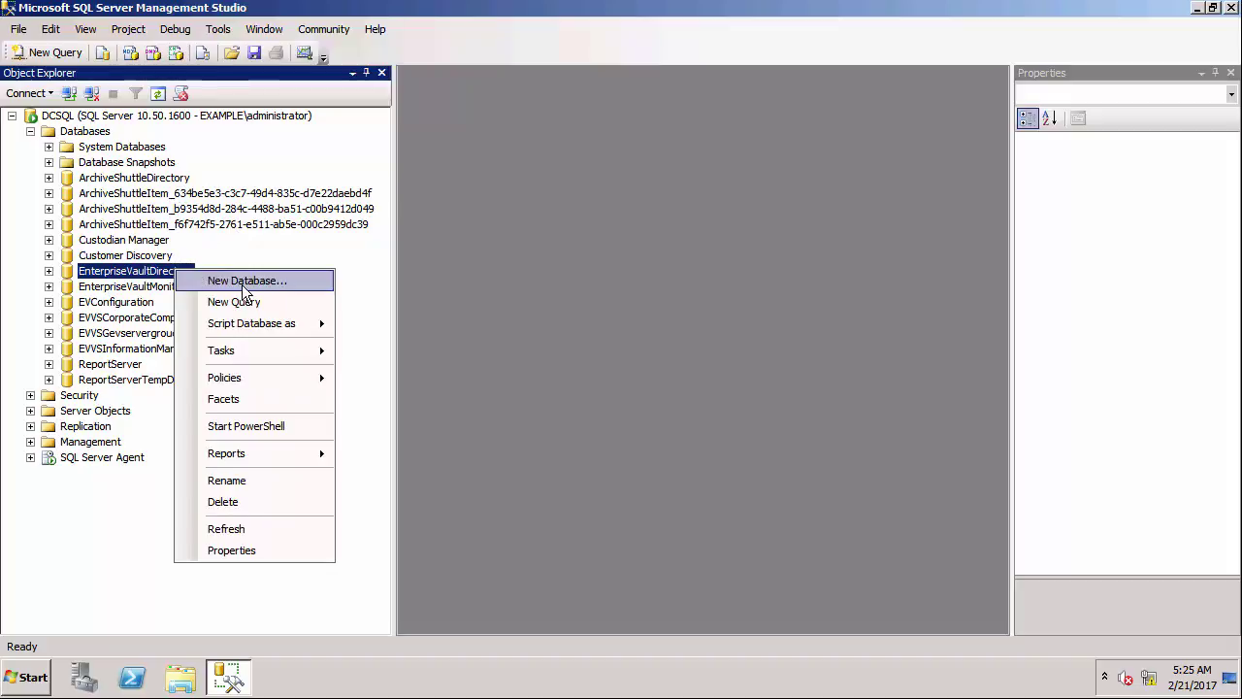
pyautogui.moveTo(300, 365)
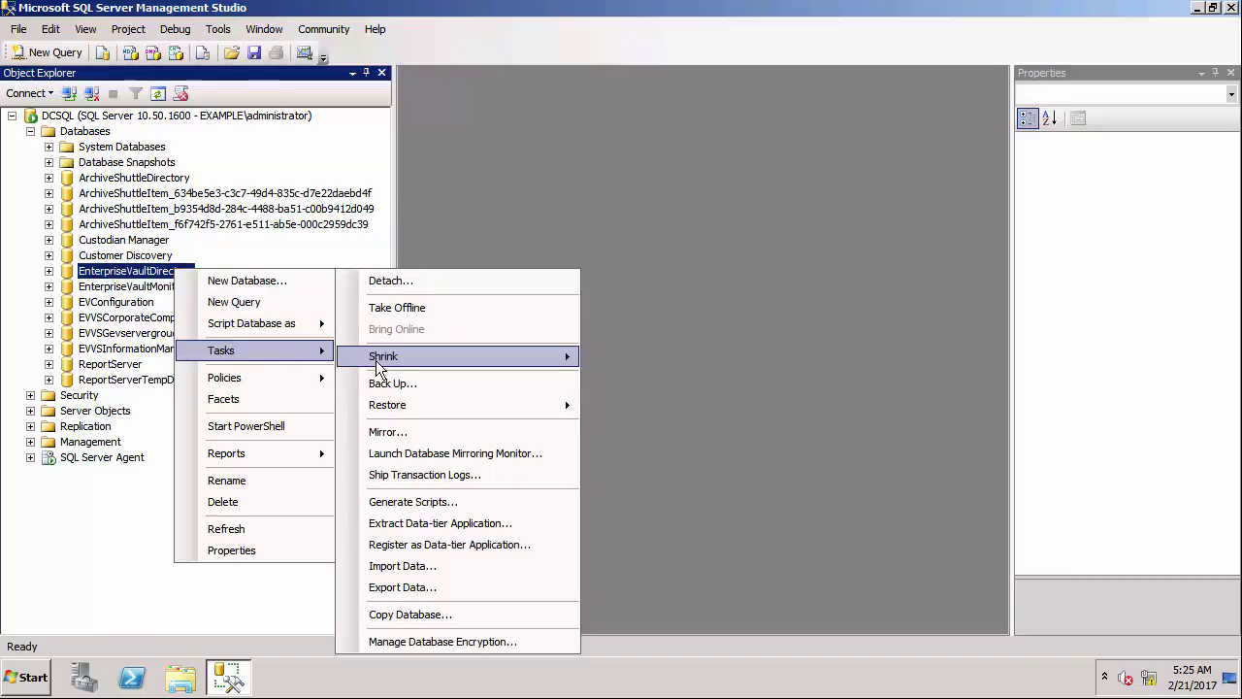
pyautogui.moveTo(392, 402)
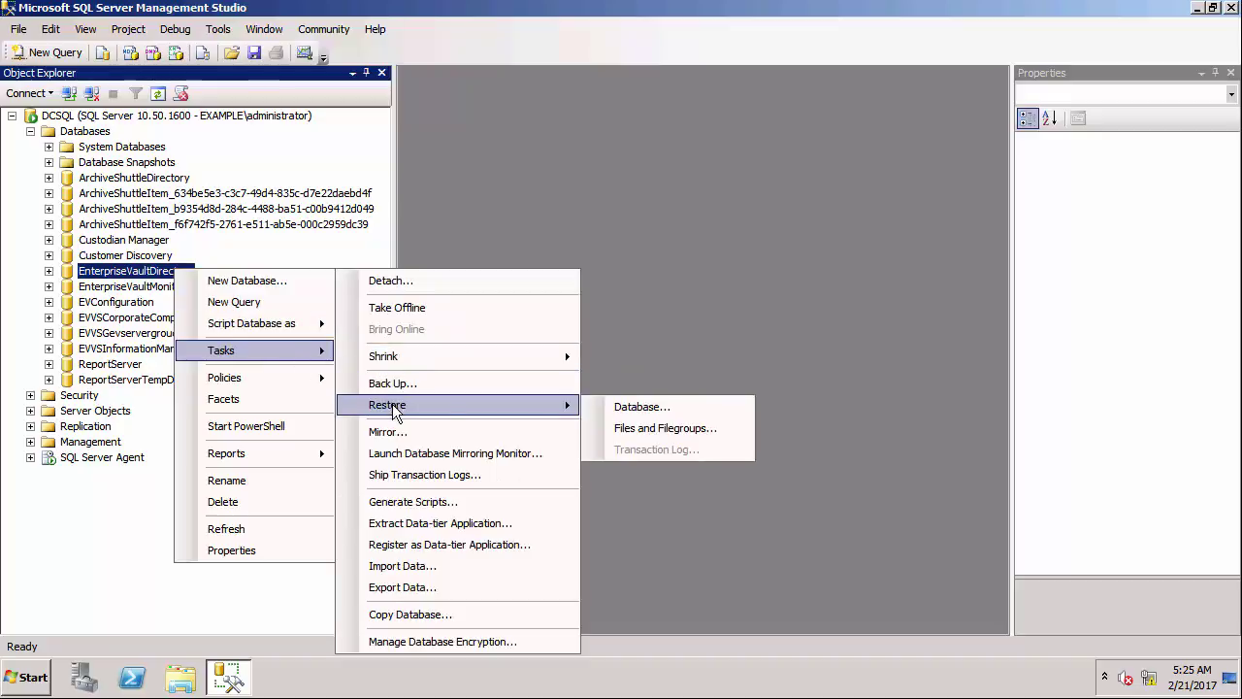
pyautogui.click(636, 415)
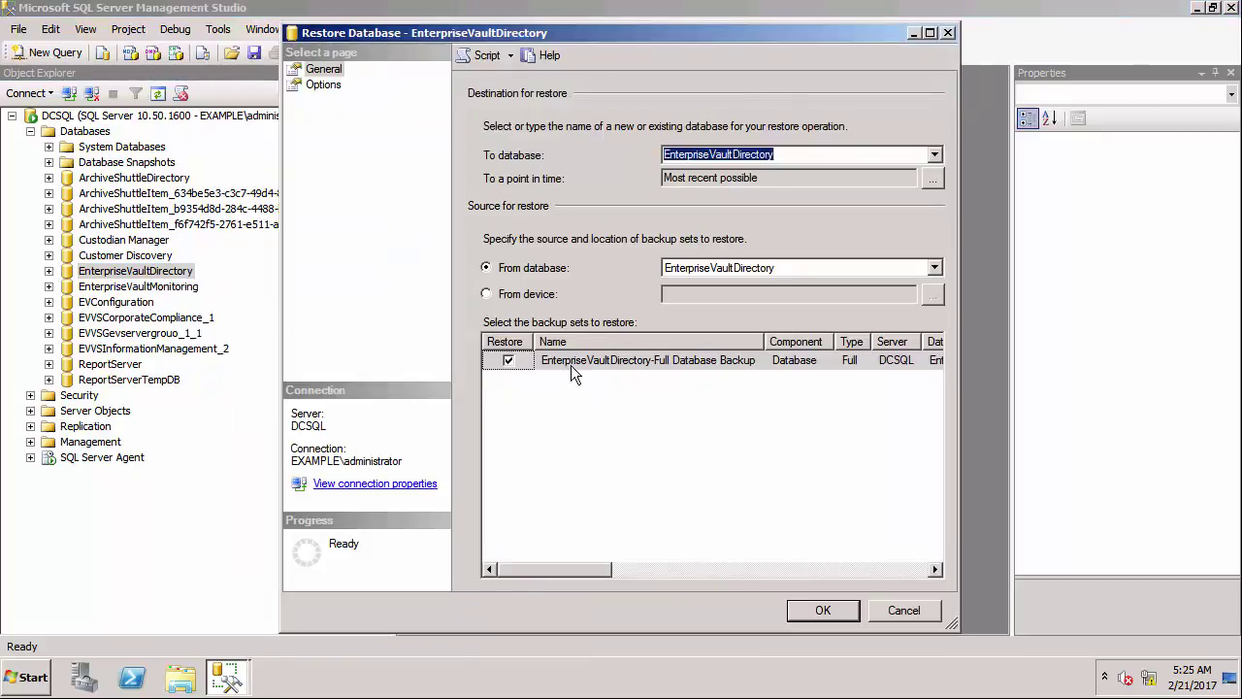
pyautogui.click(330, 85)
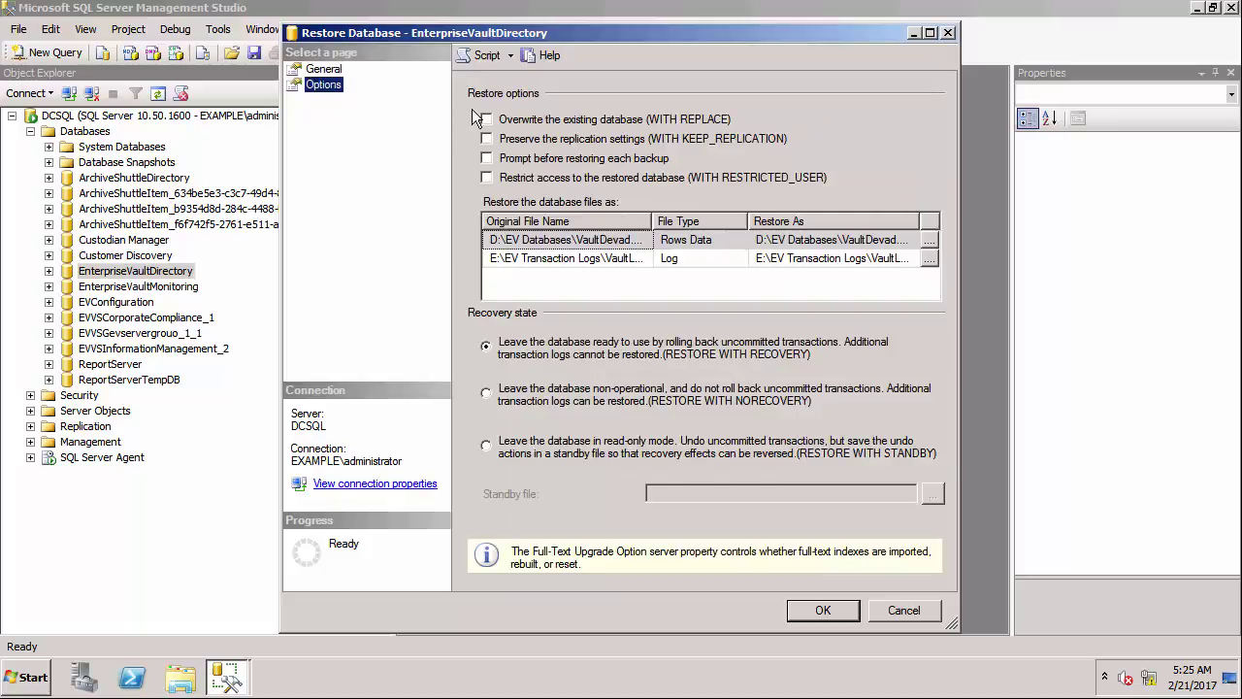
pyautogui.click(486, 119)
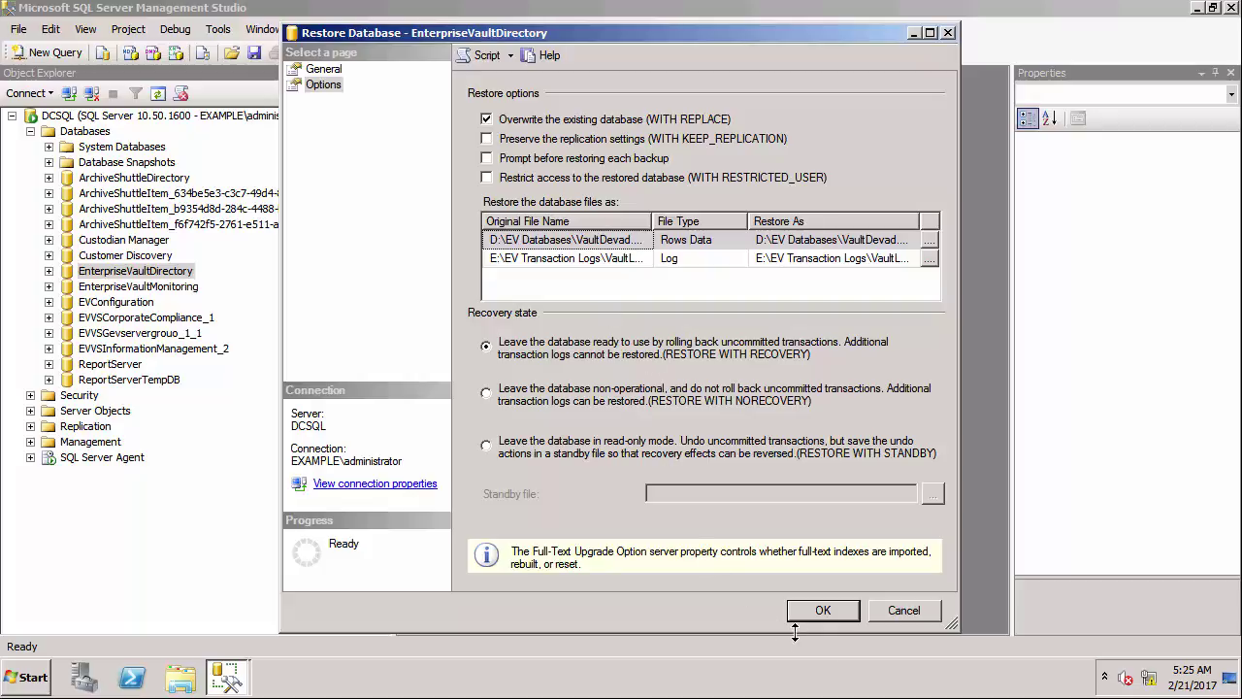
pyautogui.click(823, 613)
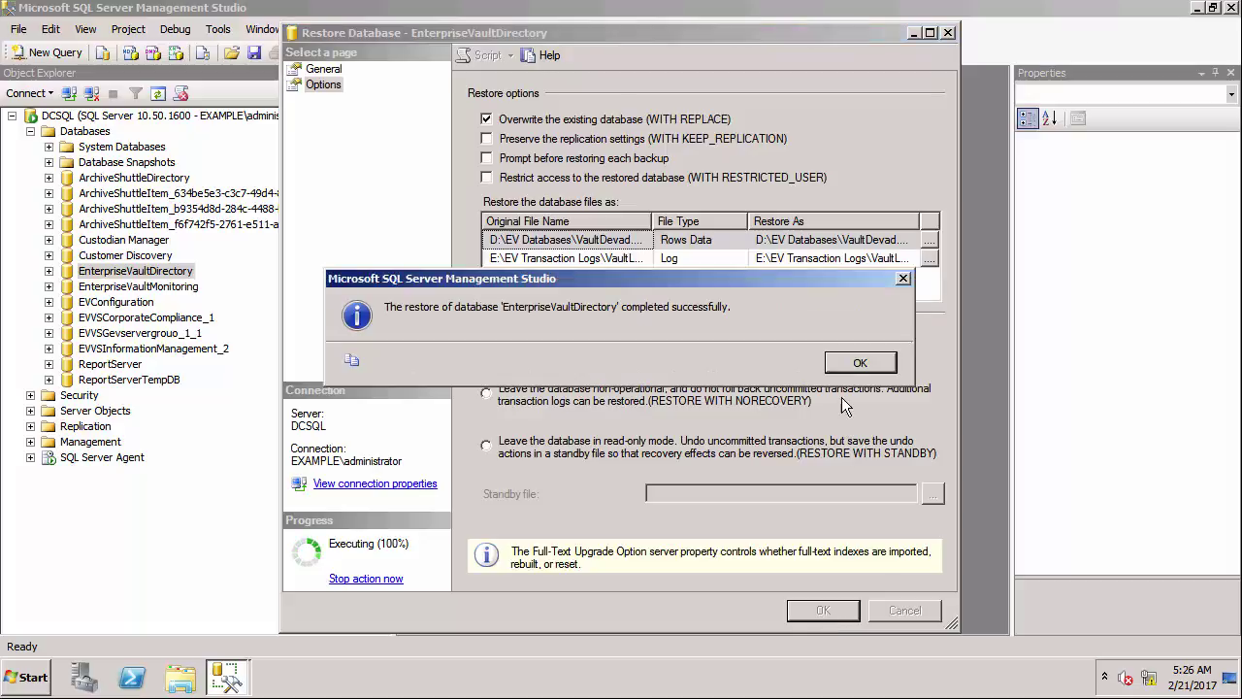
pyautogui.click(860, 362)
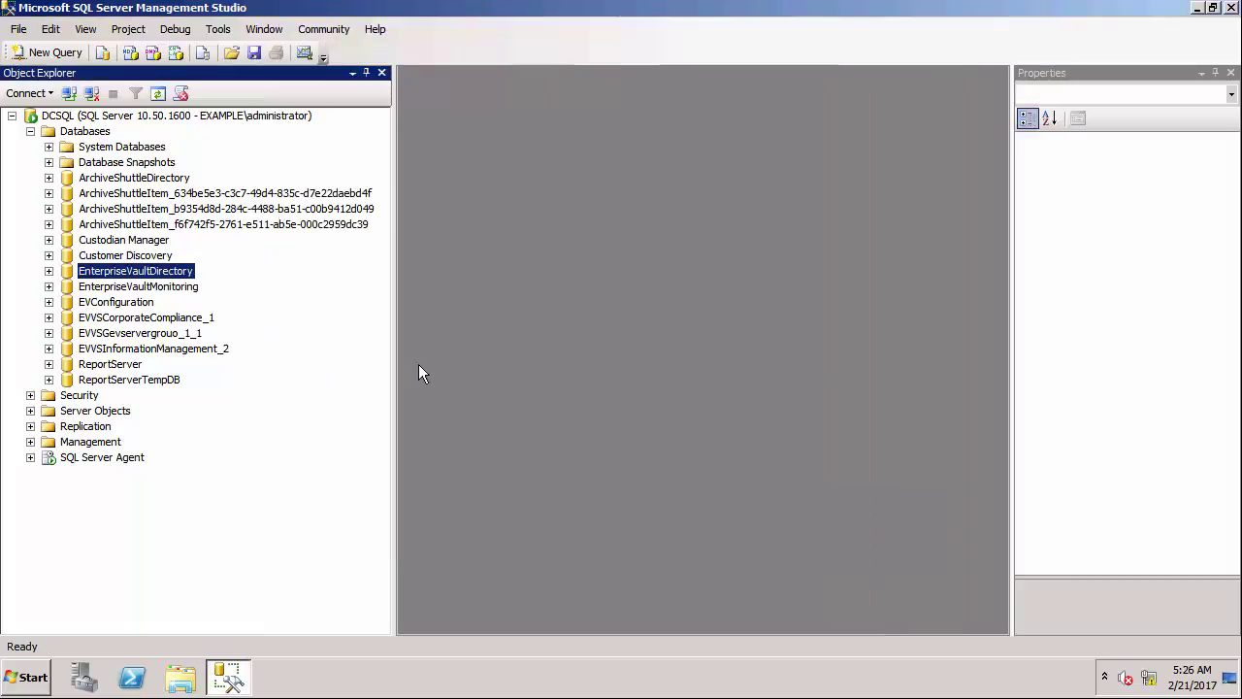
# Step: Restore the EVVSGevservergrouo_1_1 database from its full backup, overwriting the existing database (WITH REPLACE)
pyautogui.click(143, 338)
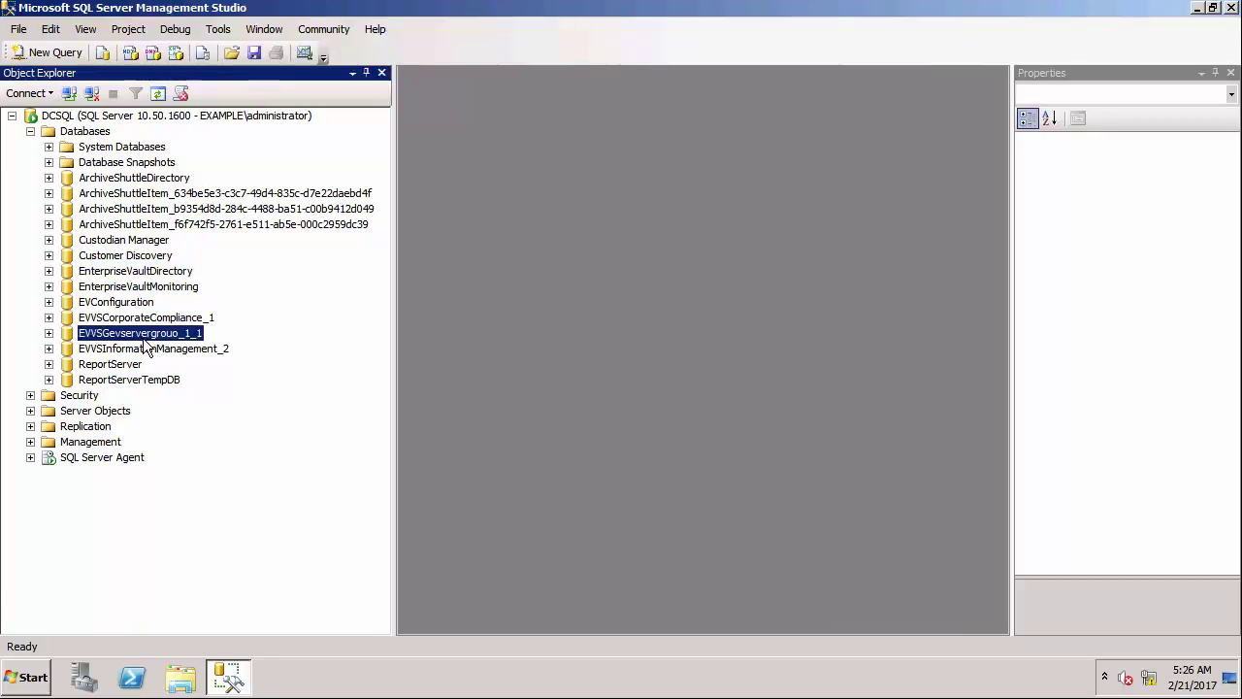
pyautogui.rightClick(143, 339)
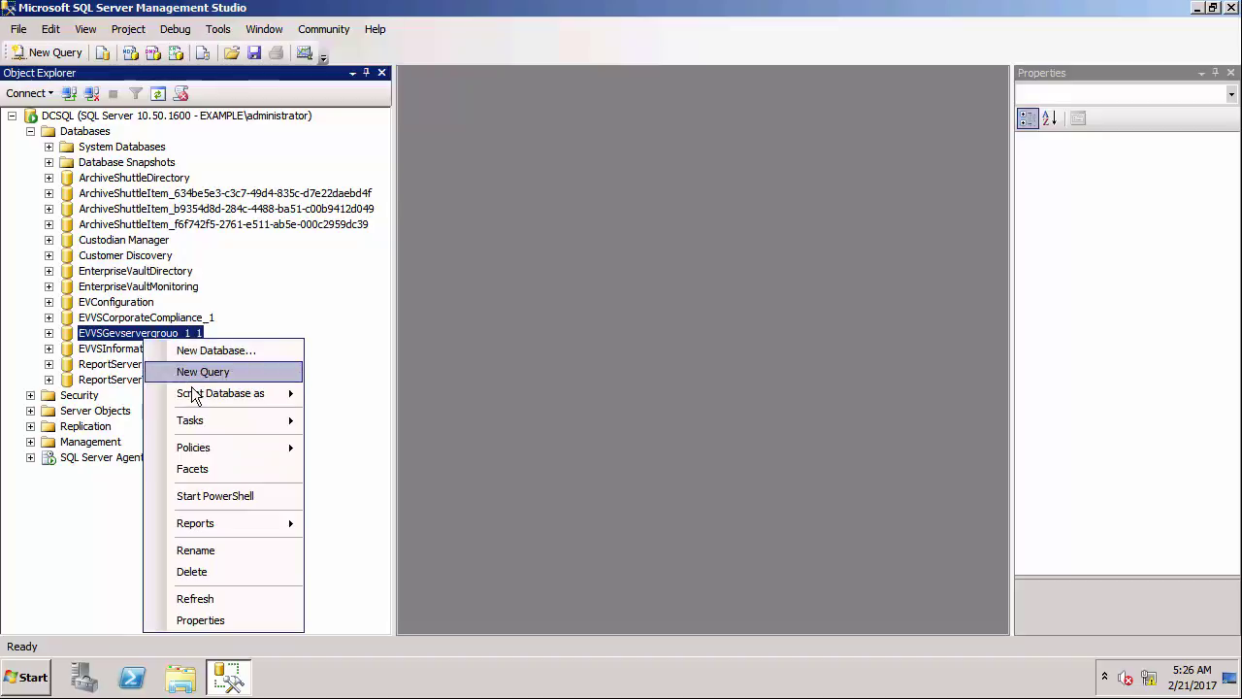
pyautogui.moveTo(240, 421)
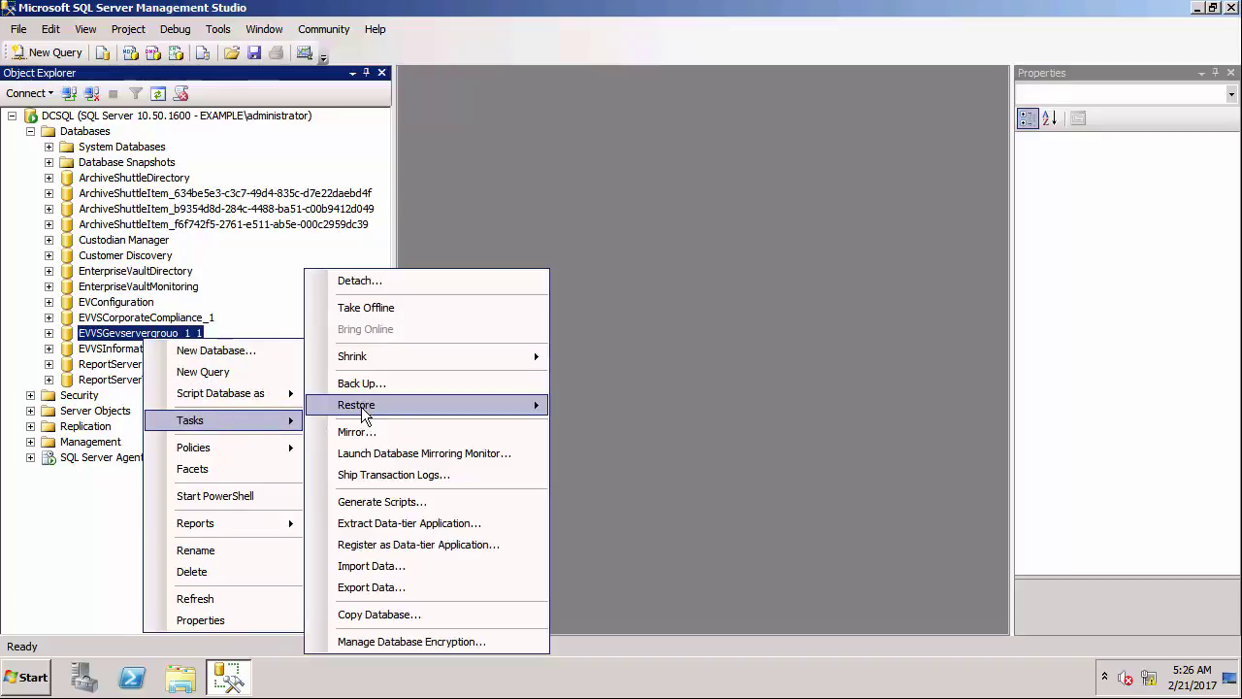
pyautogui.moveTo(372, 402)
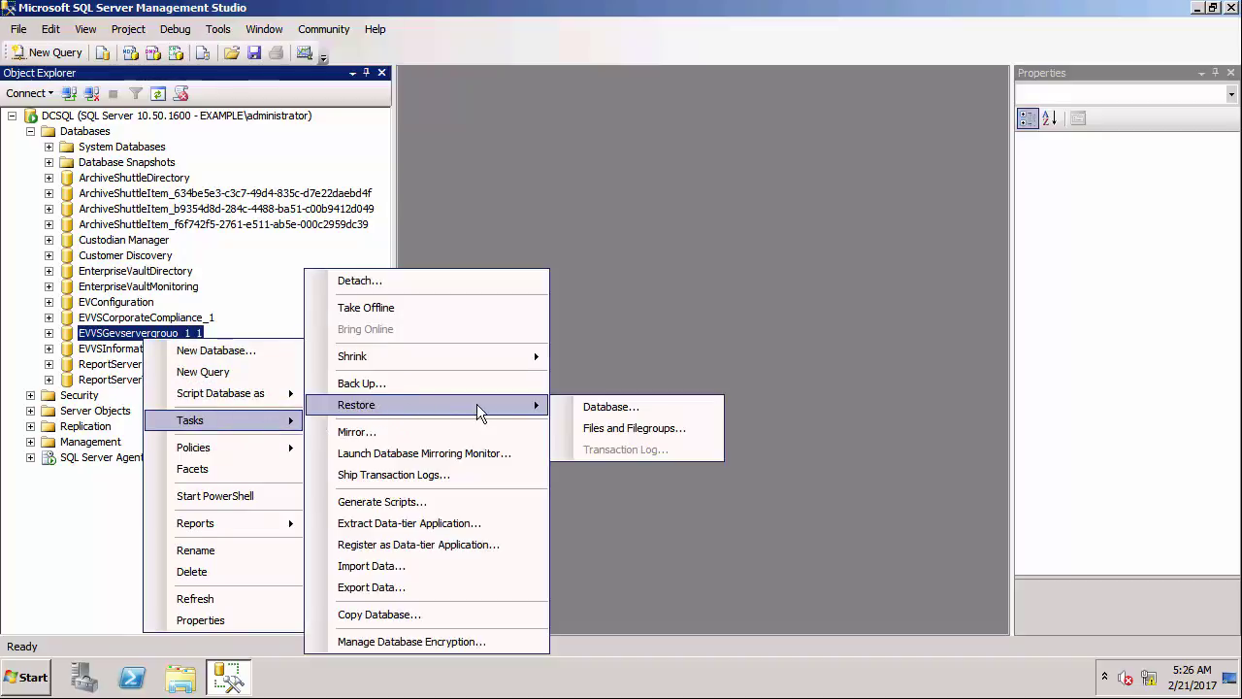
pyautogui.click(610, 407)
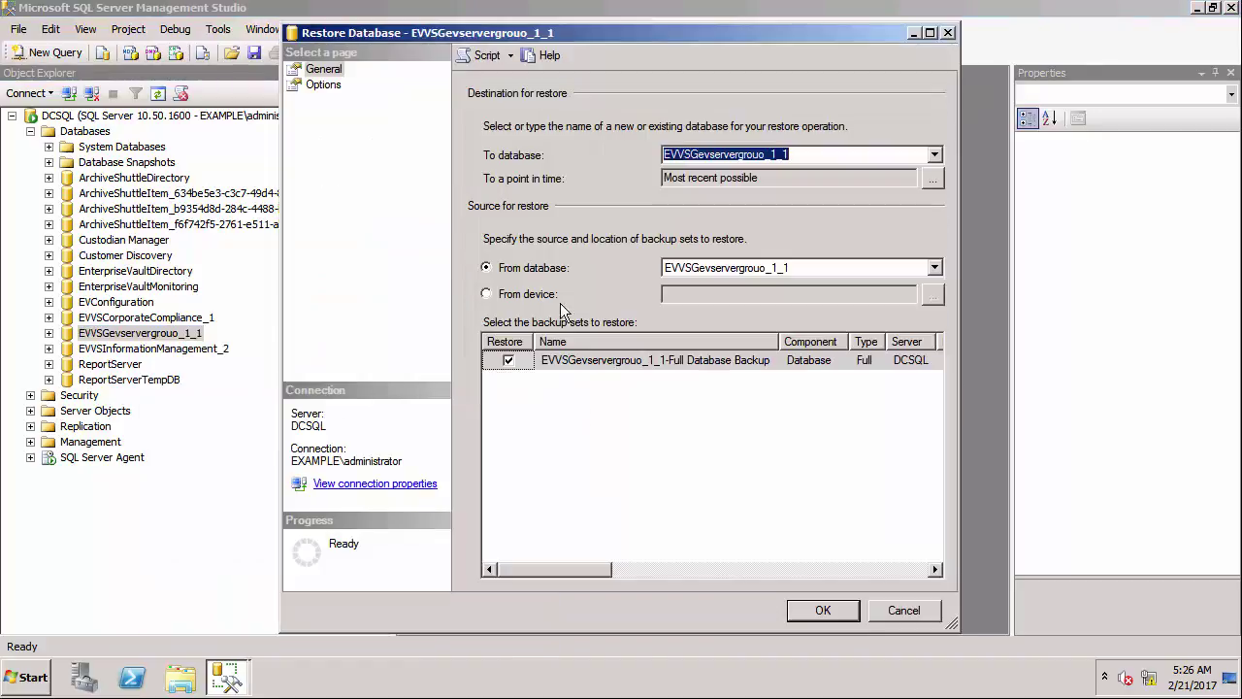
pyautogui.click(330, 86)
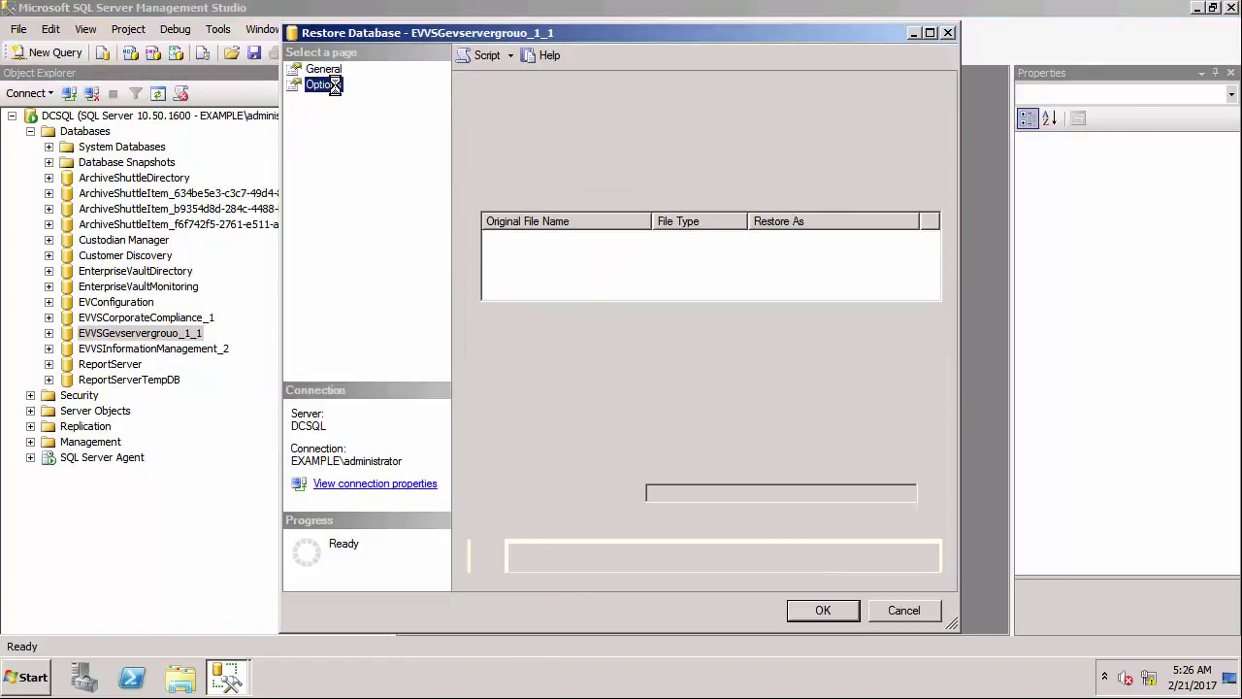
pyautogui.click(487, 119)
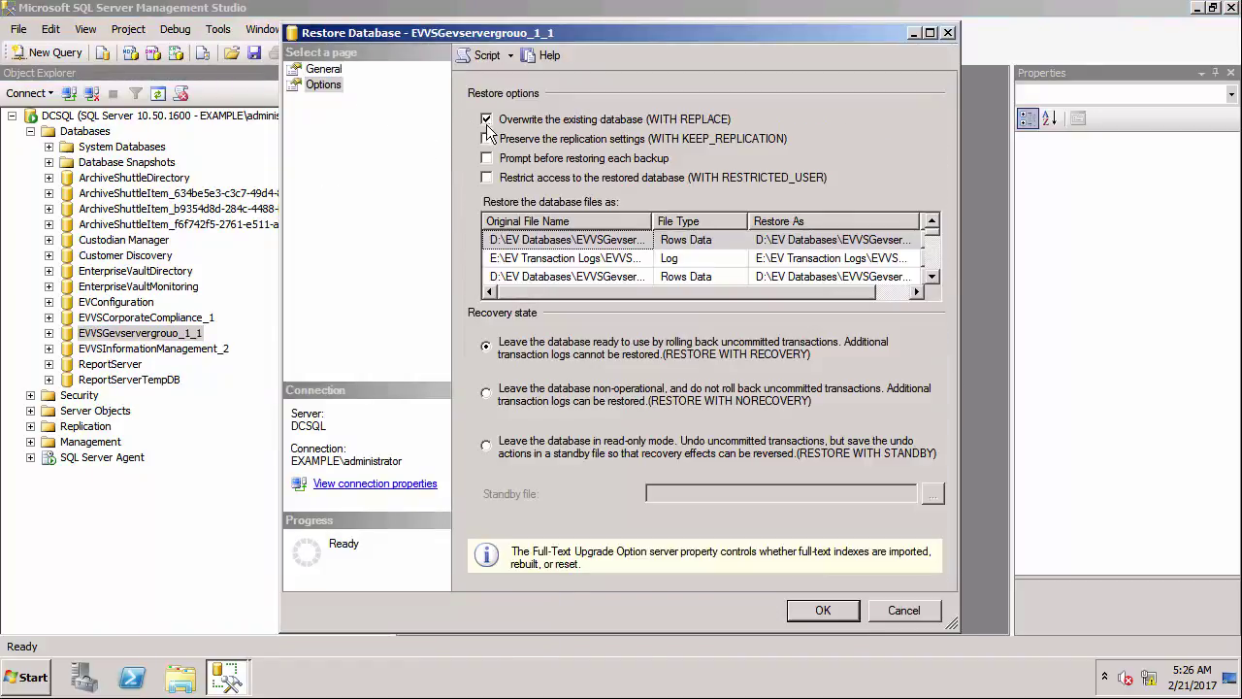
pyautogui.click(821, 611)
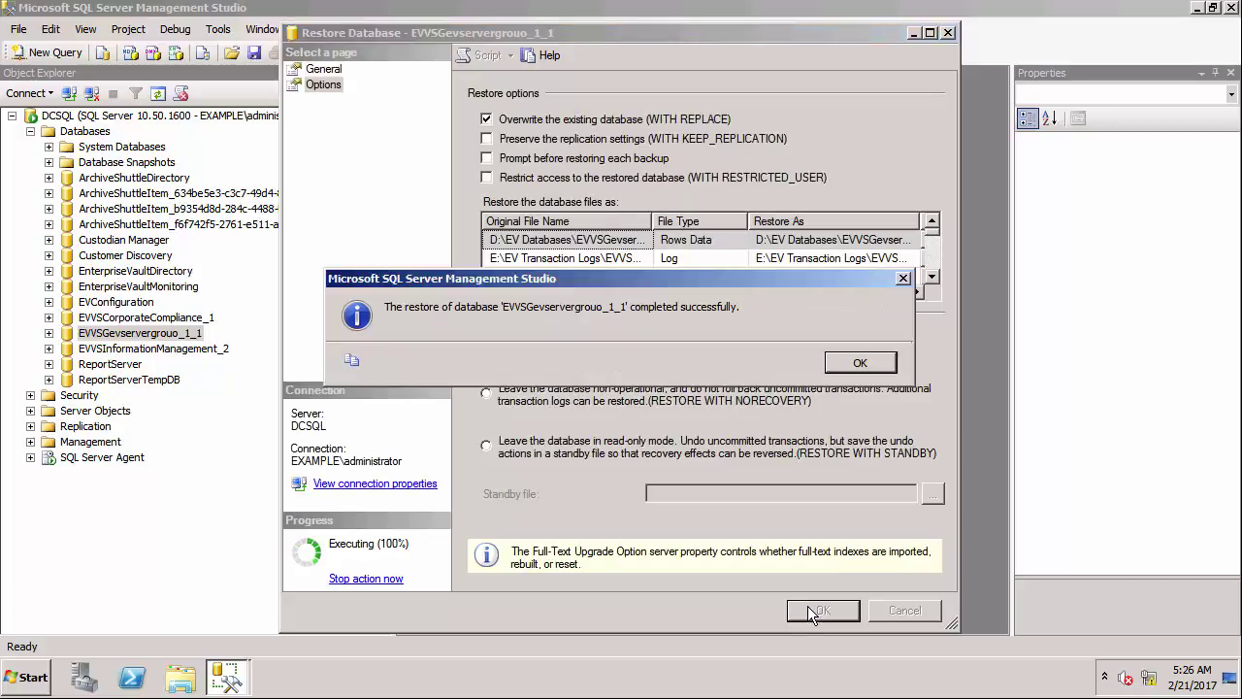
pyautogui.click(841, 363)
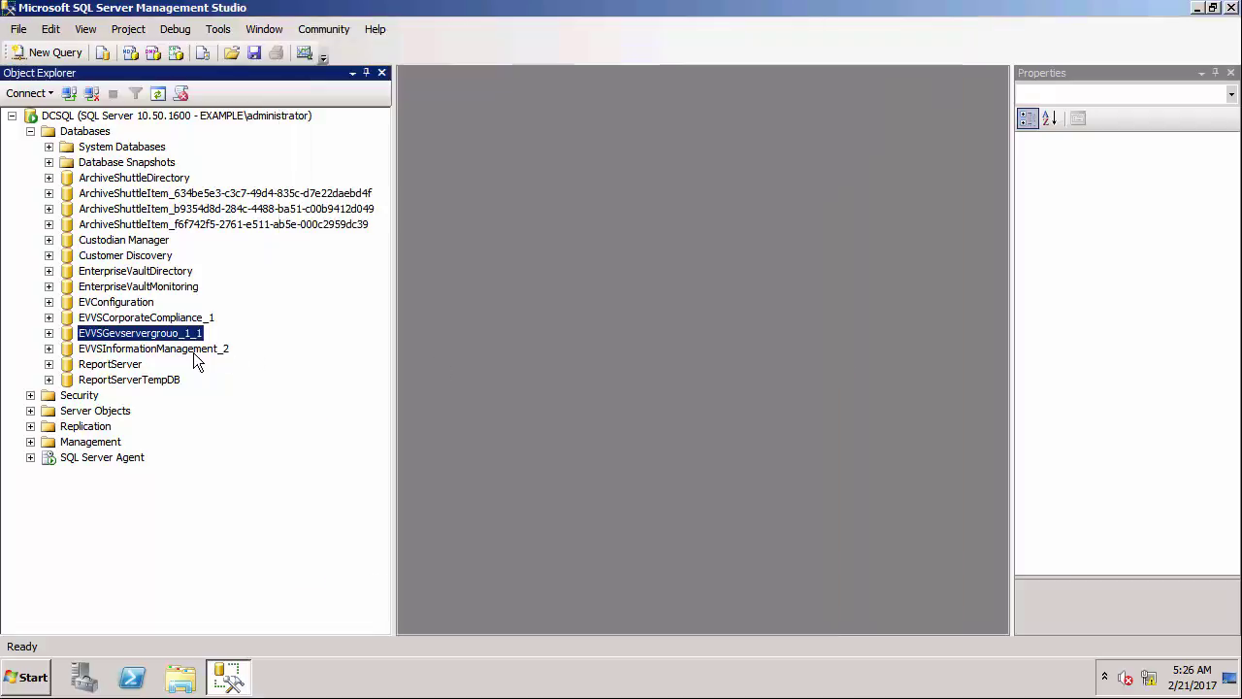
# Step: Restore the EVVSInformationManagement_2 database from its full backup, overwriting the existing database (WITH REPLACE)
pyautogui.rightClick(183, 351)
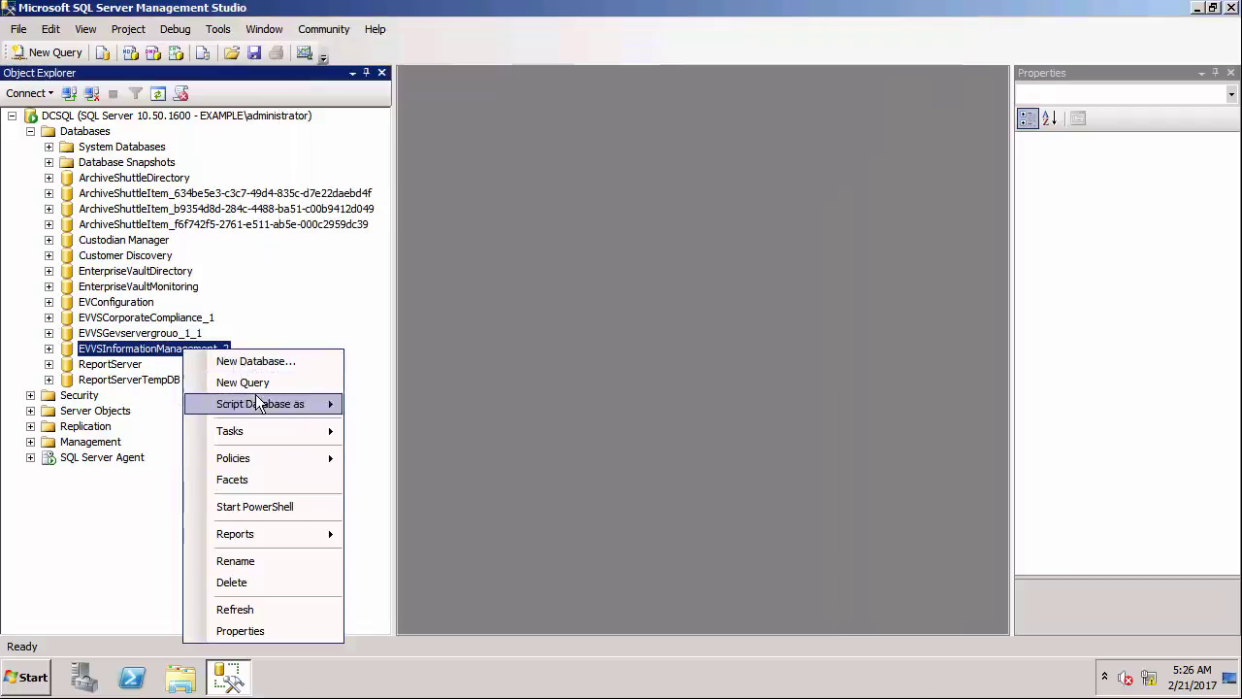
pyautogui.moveTo(331, 432)
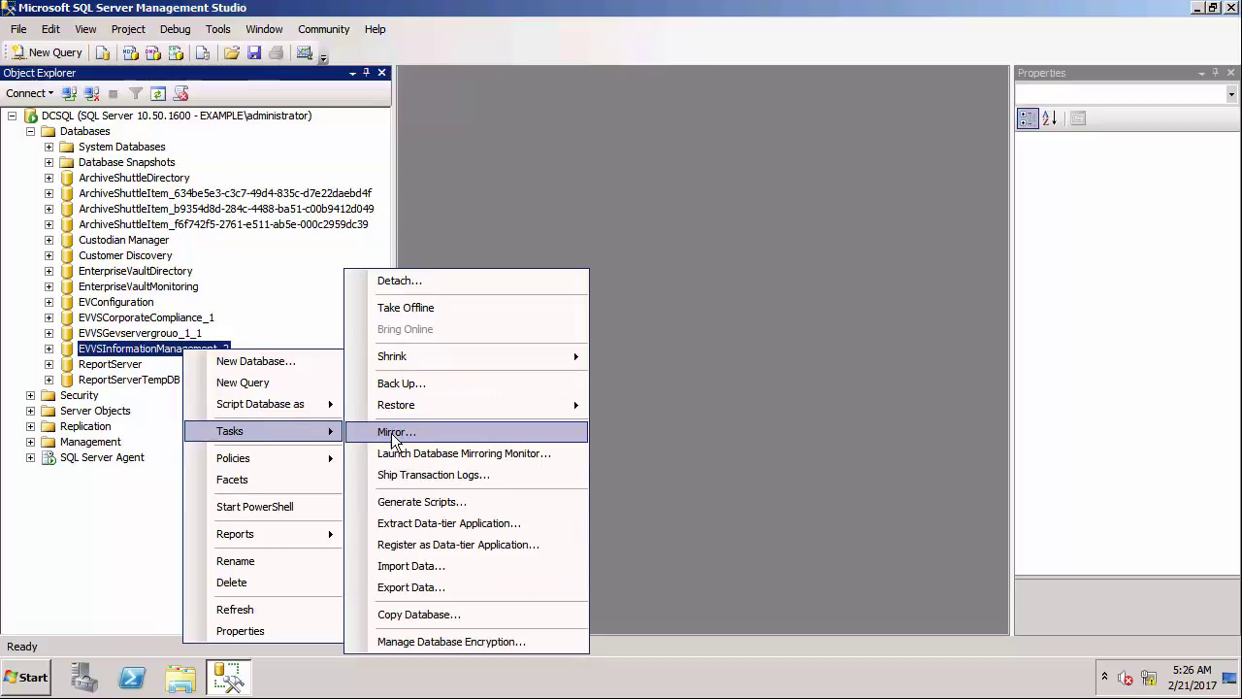
pyautogui.moveTo(417, 406)
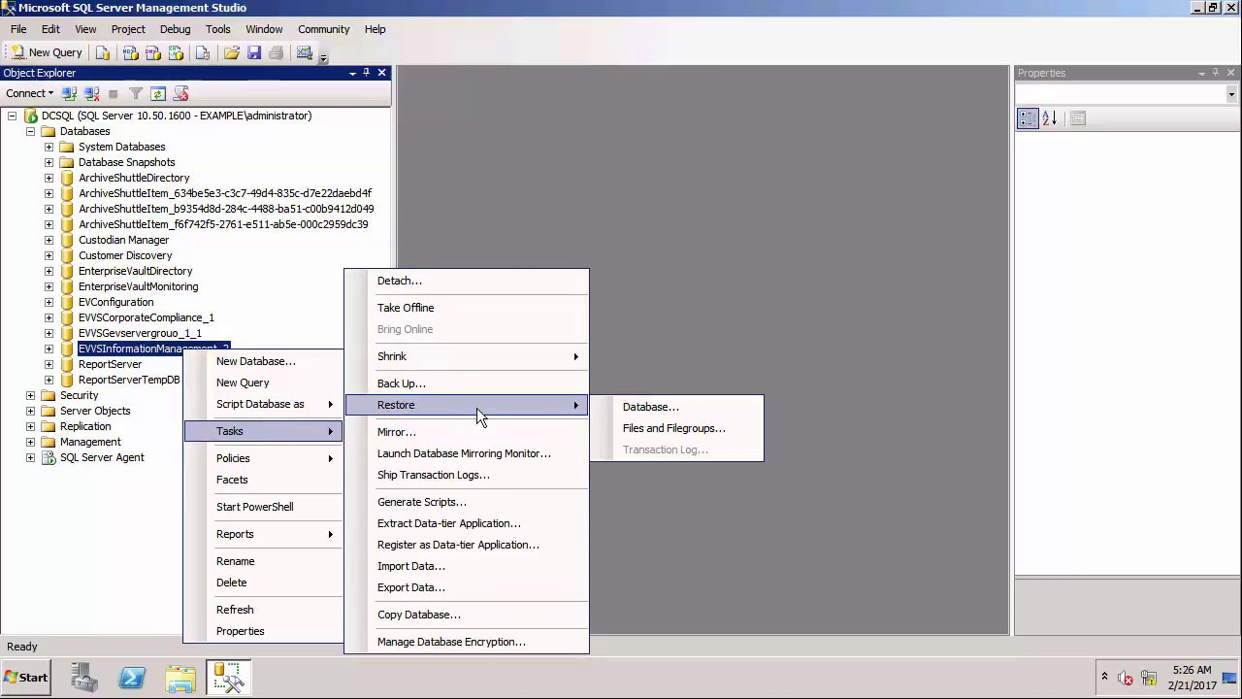
pyautogui.click(658, 409)
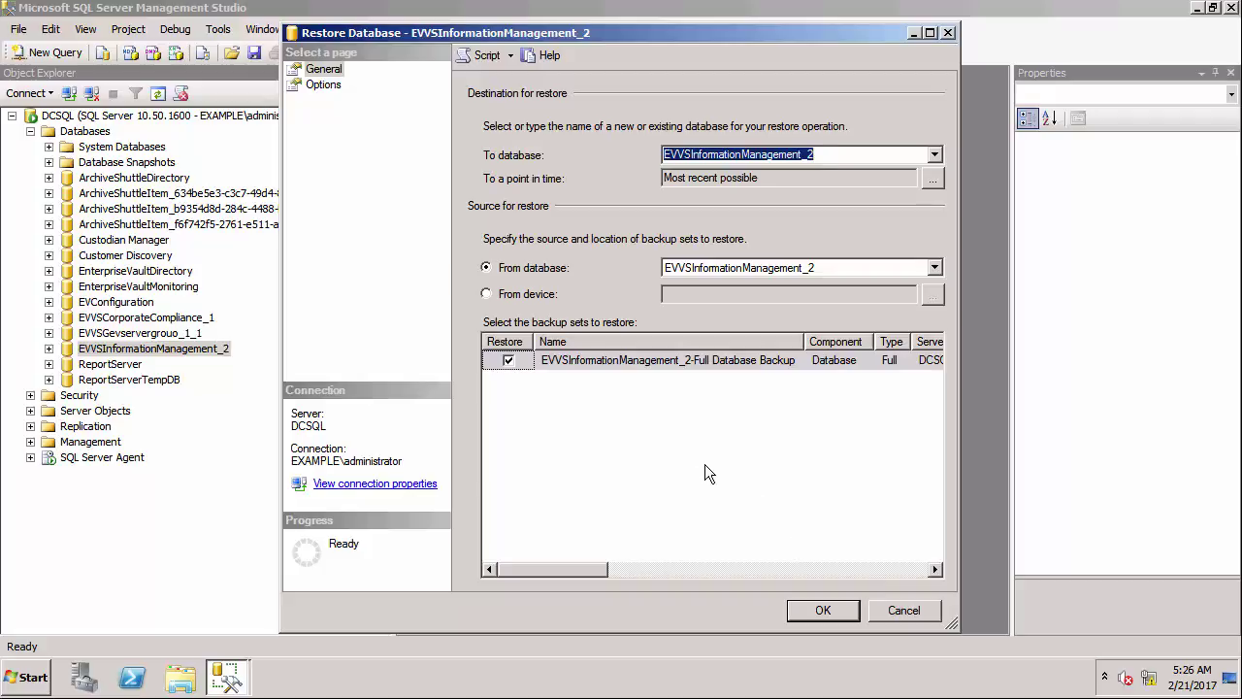
pyautogui.click(323, 87)
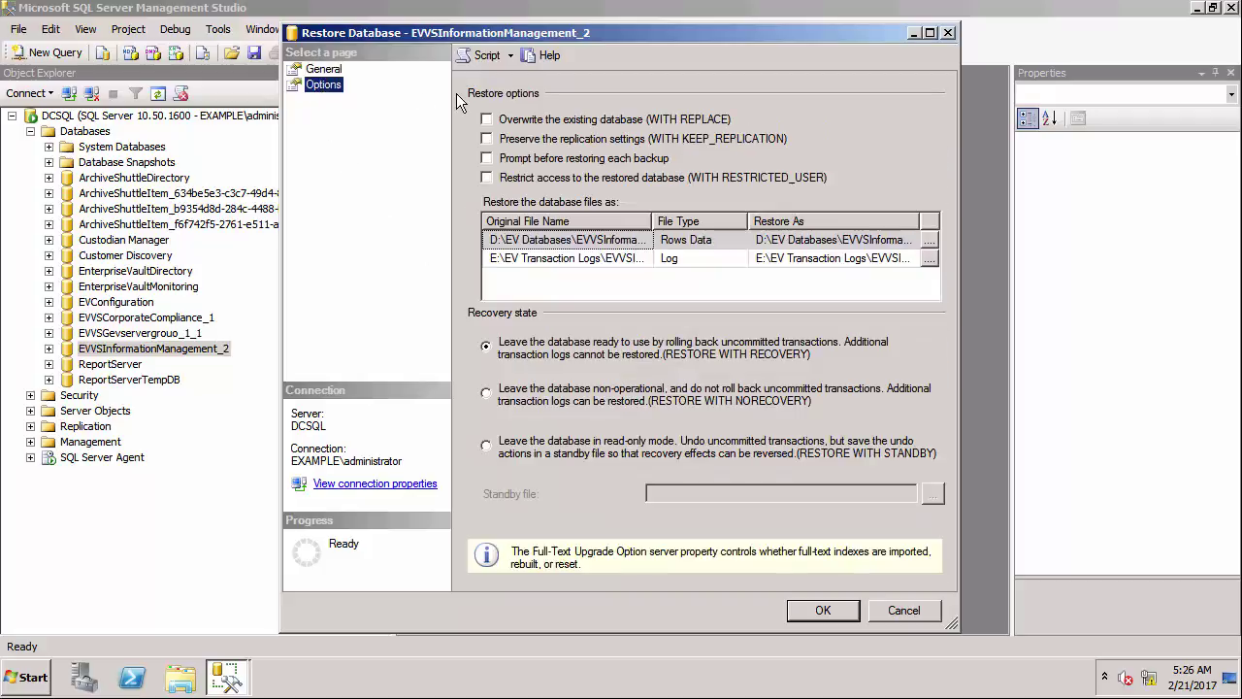
pyautogui.click(487, 119)
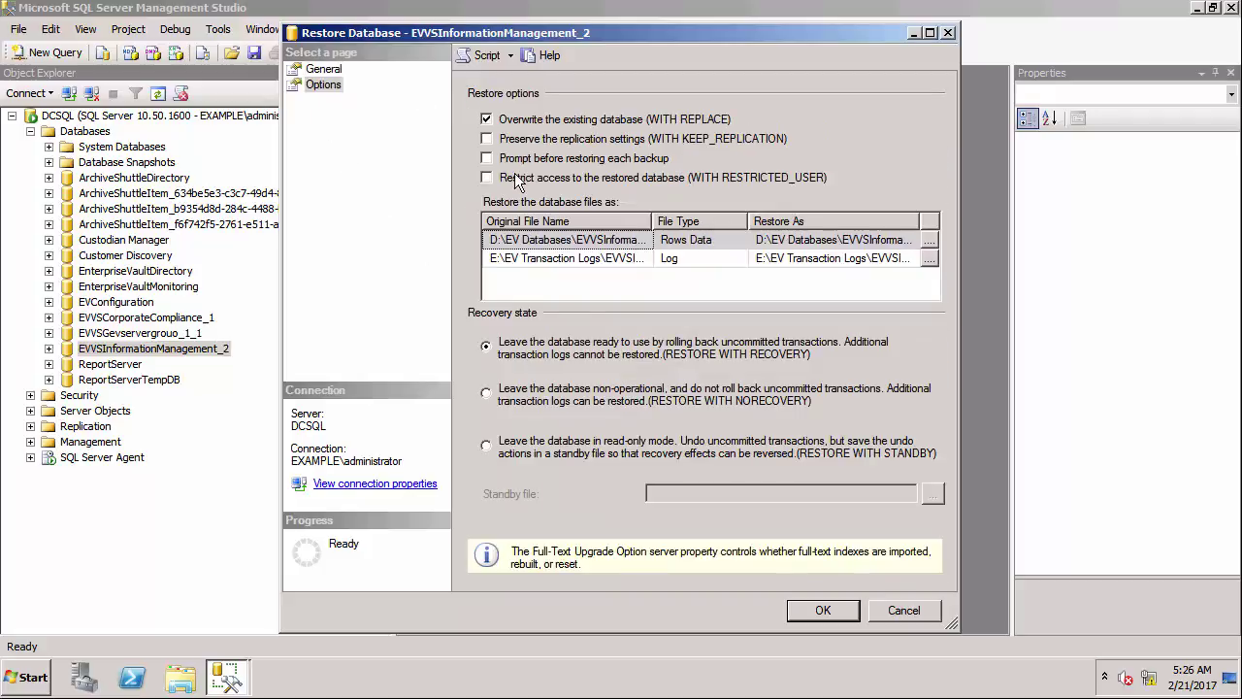
pyautogui.click(821, 610)
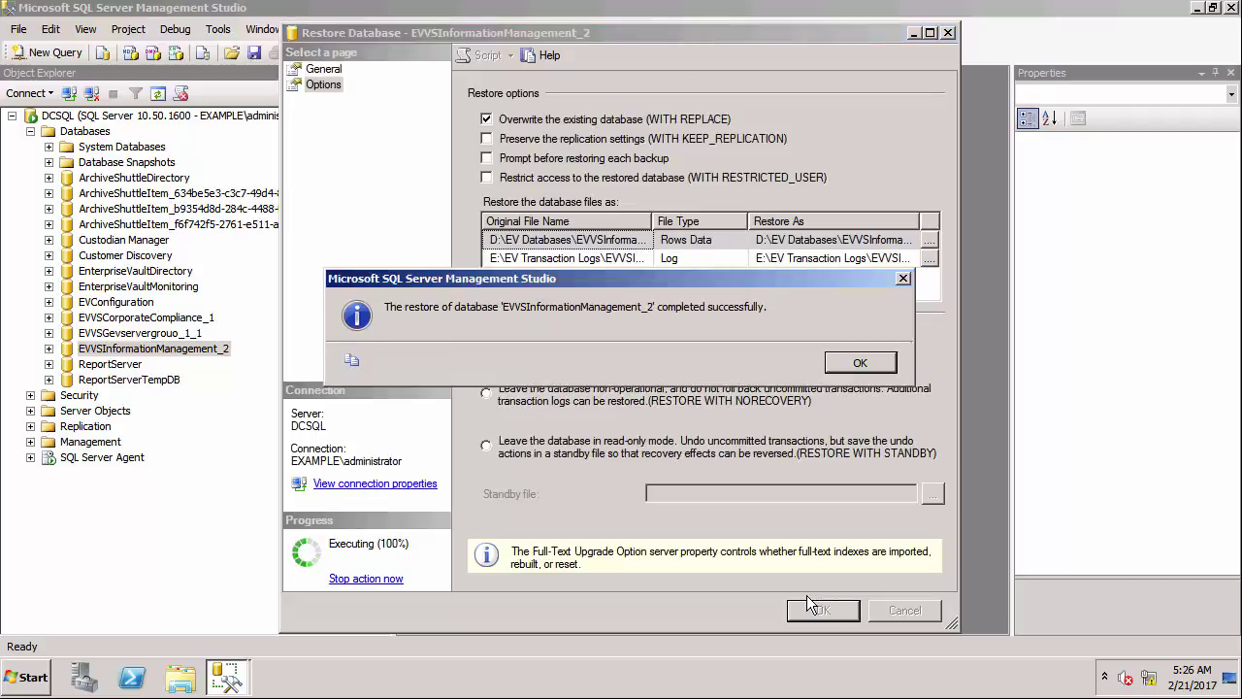
pyautogui.click(862, 362)
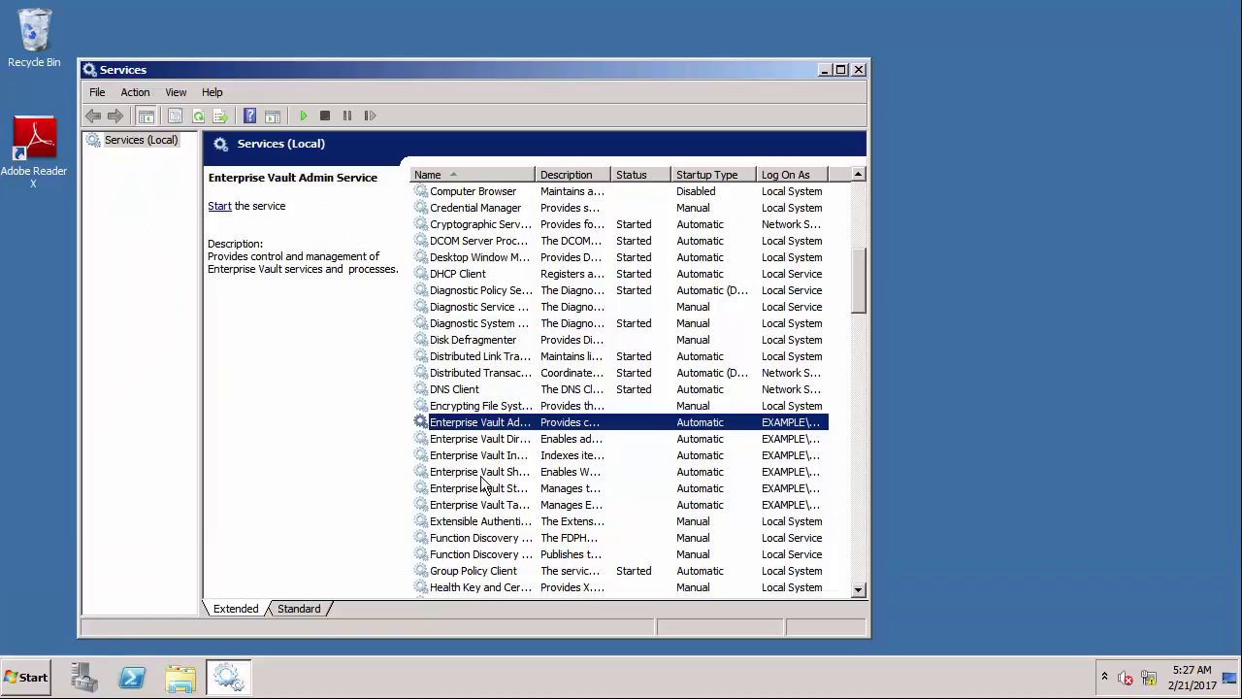
# Step: In the Services window, start the Enterprise Vault Admin, Directory and Indexing services
pyautogui.rightClick(490, 426)
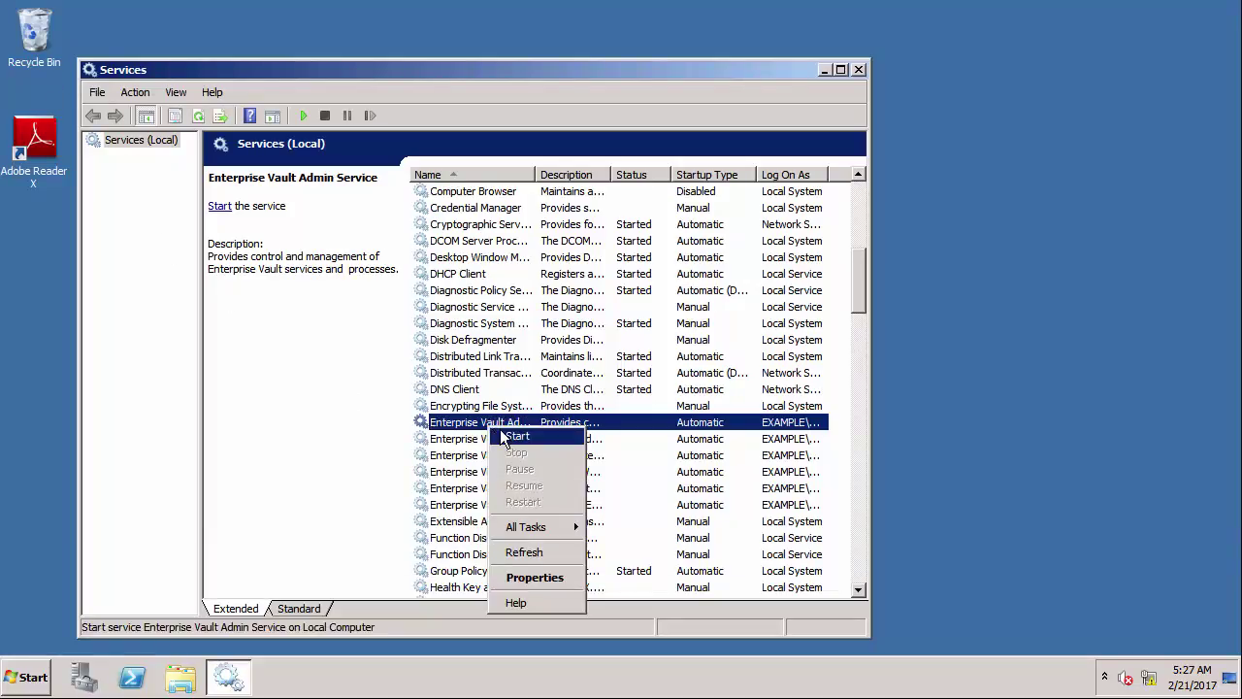
pyautogui.click(506, 437)
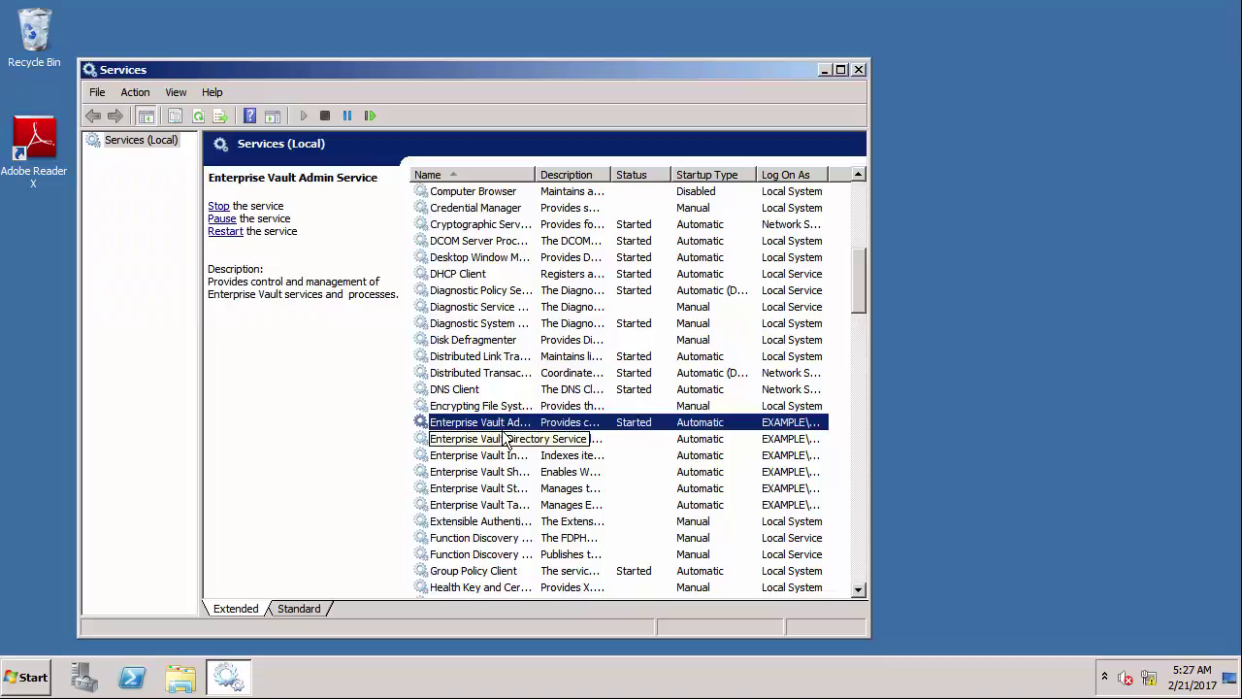
pyautogui.click(503, 442)
pyautogui.rightClick(505, 440)
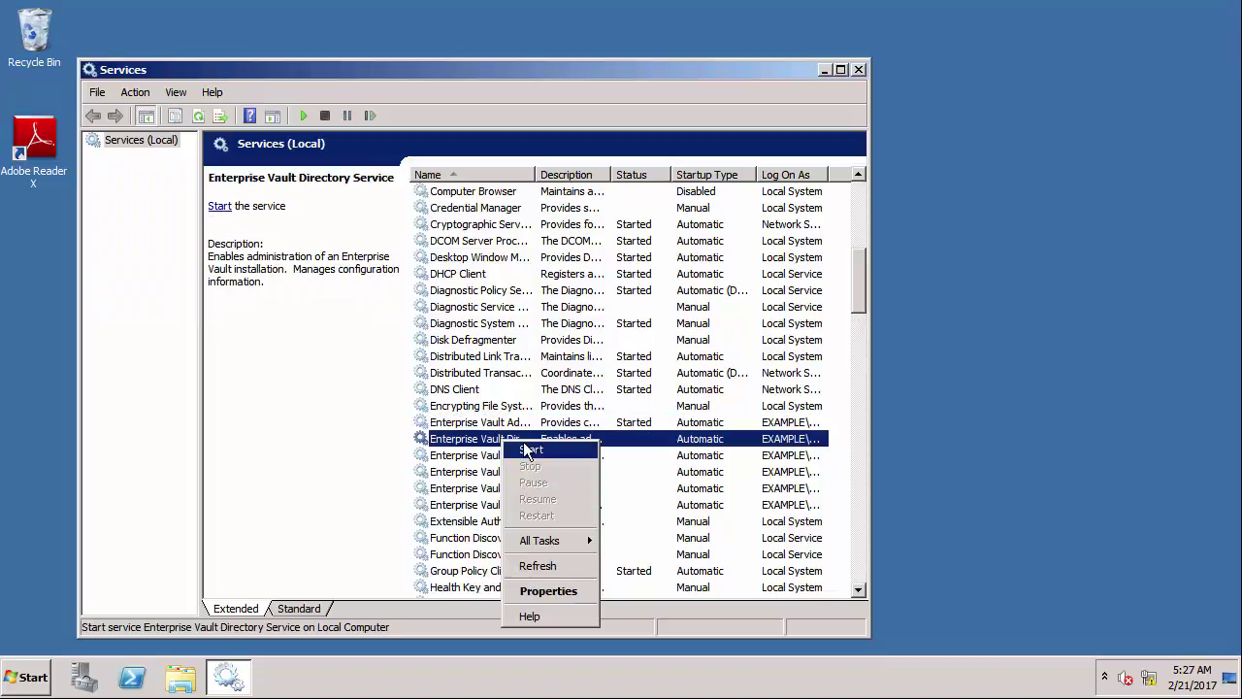
pyautogui.click(533, 452)
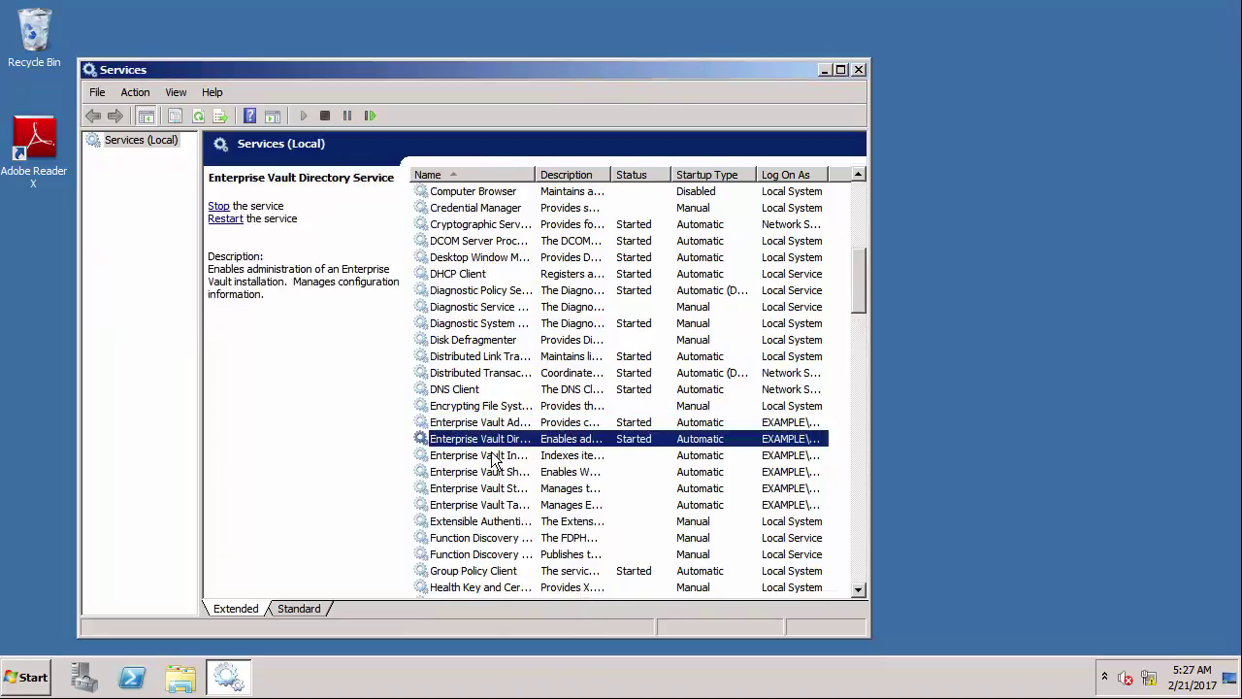
pyautogui.click(493, 460)
pyautogui.rightClick(495, 459)
pyautogui.click(519, 464)
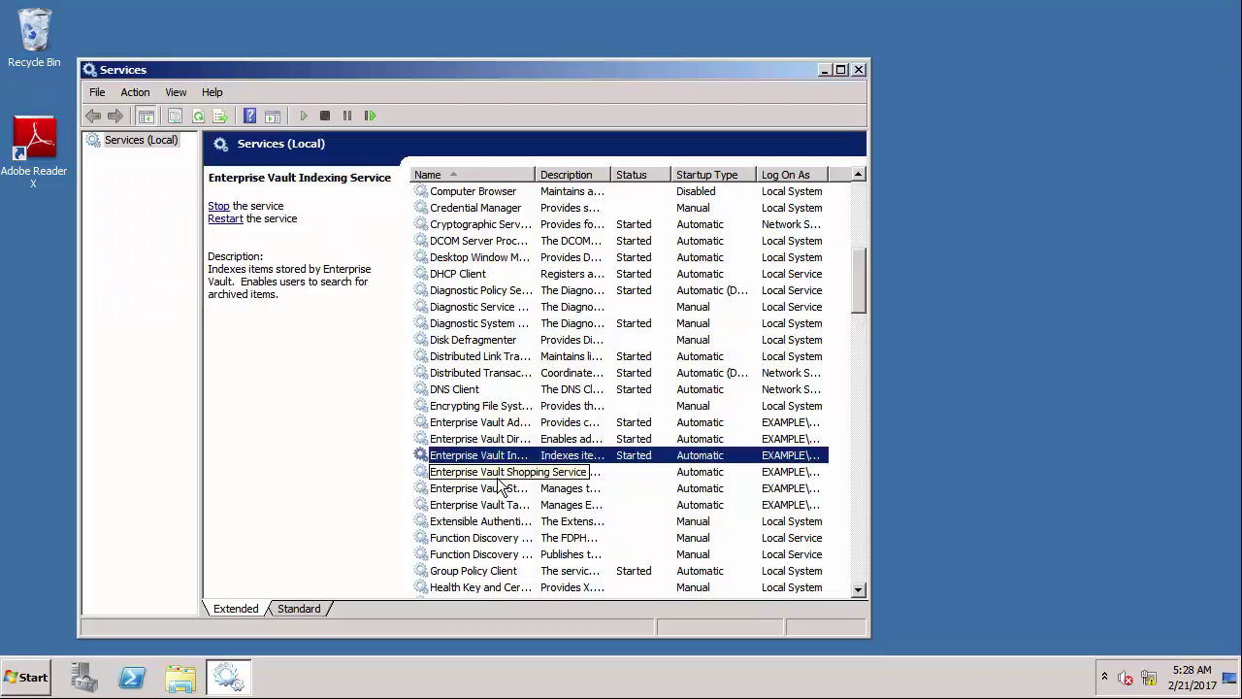
# Step: Start the Enterprise Vault Shopping, Storage and Task Controller services
pyautogui.rightClick(500, 475)
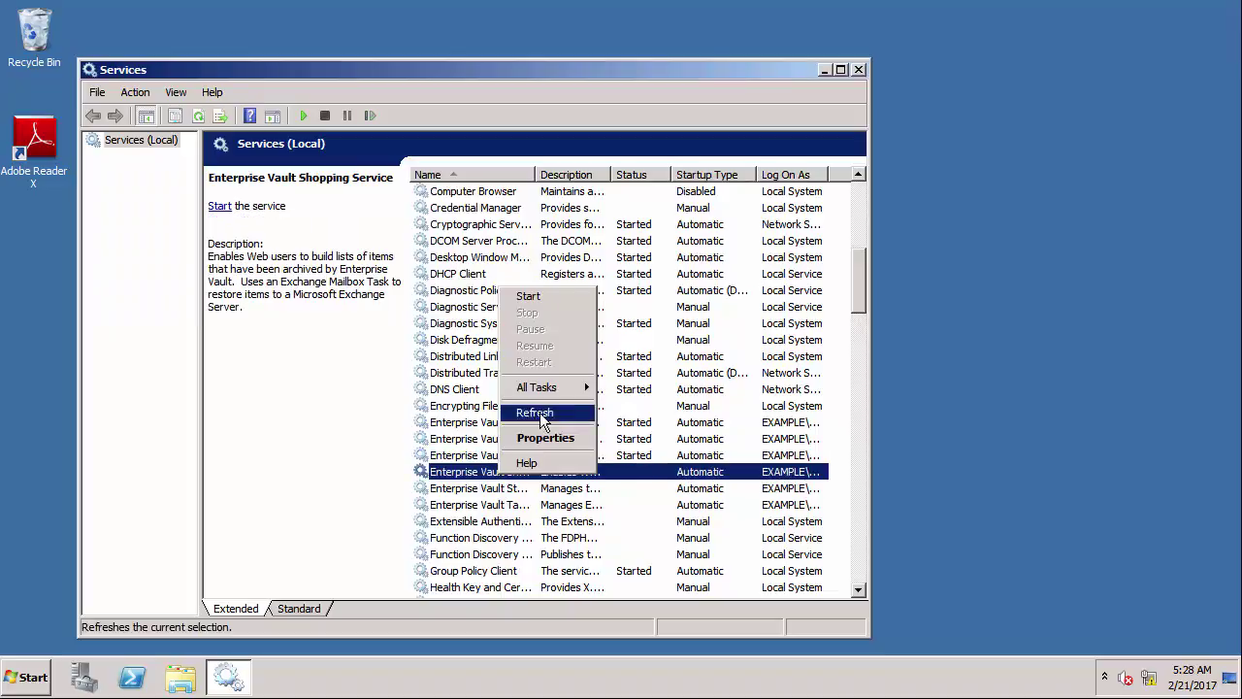
pyautogui.click(546, 296)
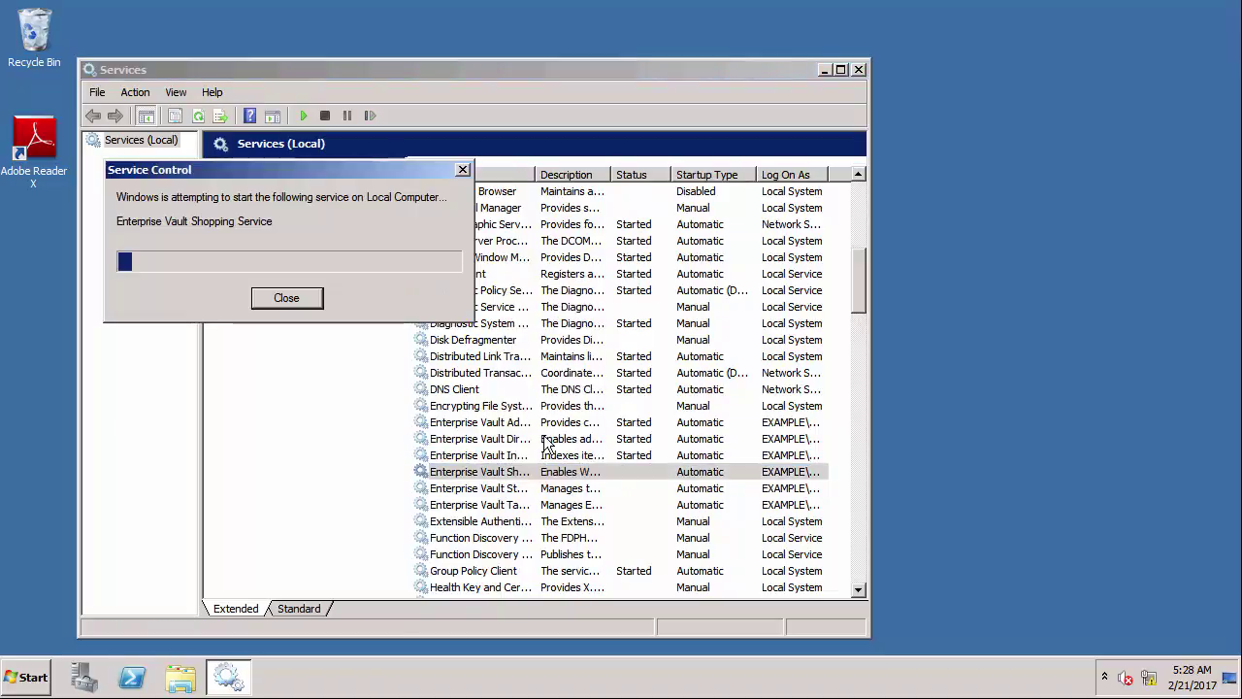
pyautogui.click(540, 493)
pyautogui.rightClick(539, 487)
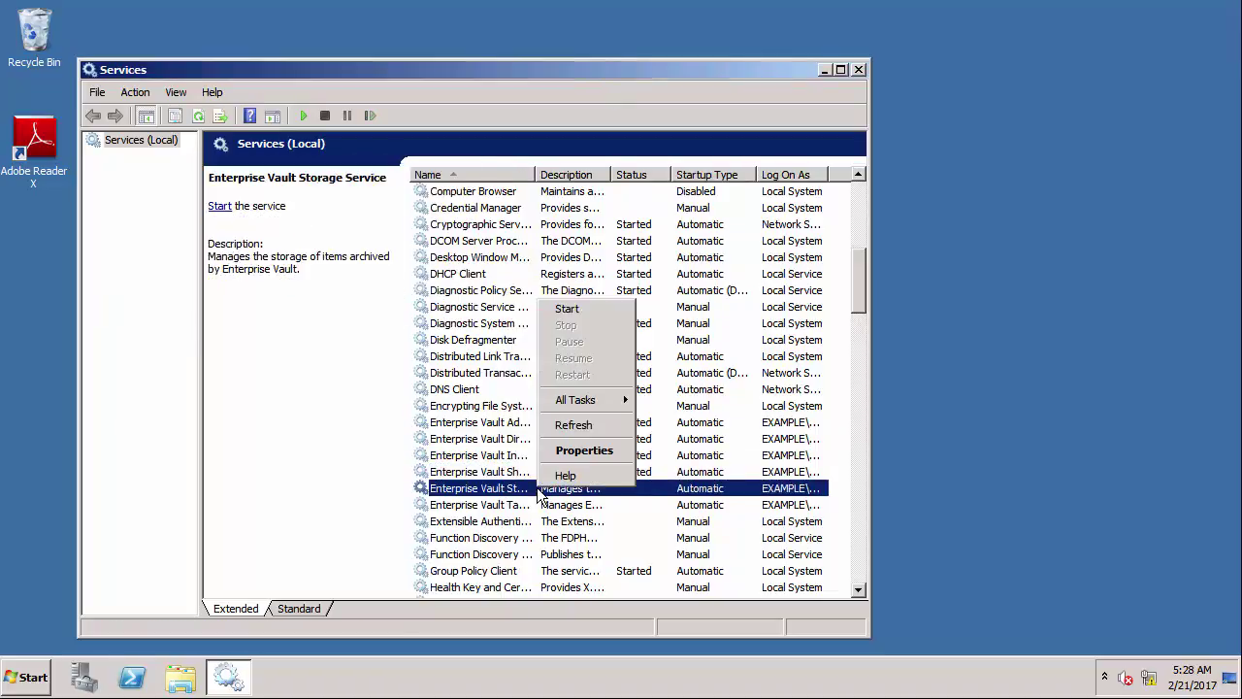
pyautogui.click(563, 311)
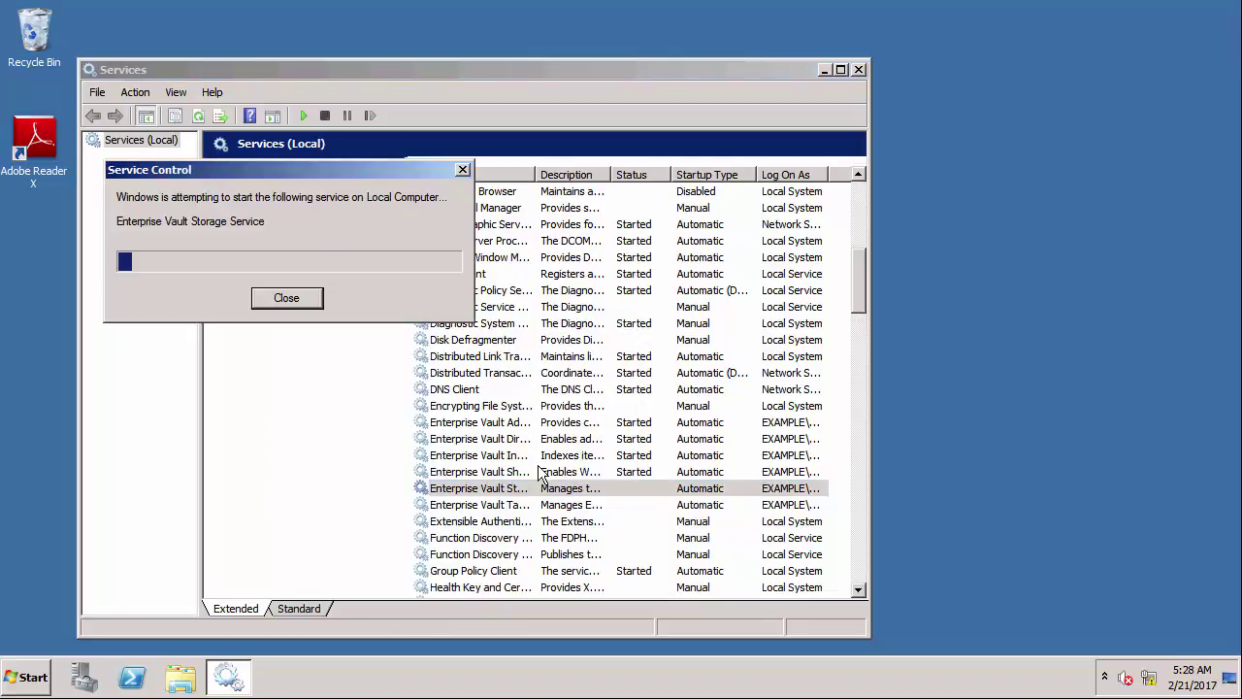
pyautogui.click(525, 507)
pyautogui.rightClick(528, 505)
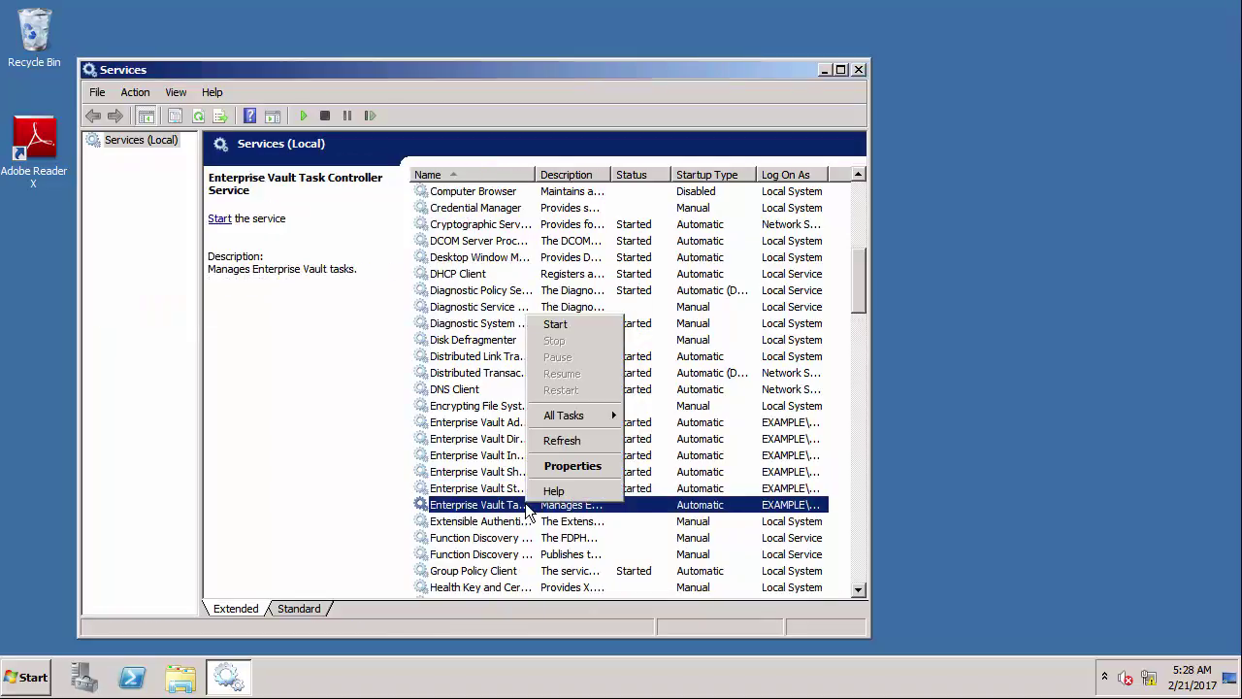
pyautogui.click(555, 324)
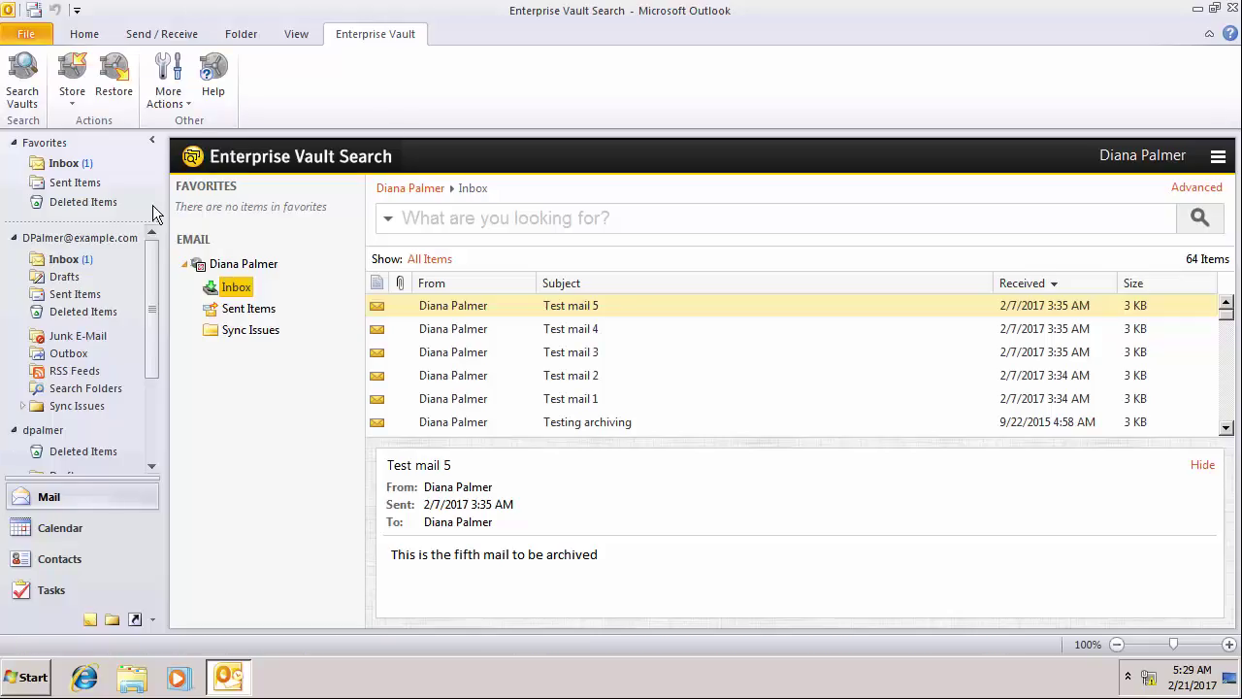
# Step: In Outlook, check archive access by opening the archived Test mail 3 from the Inbox and running Enterprise Vault Search
pyautogui.click(78, 257)
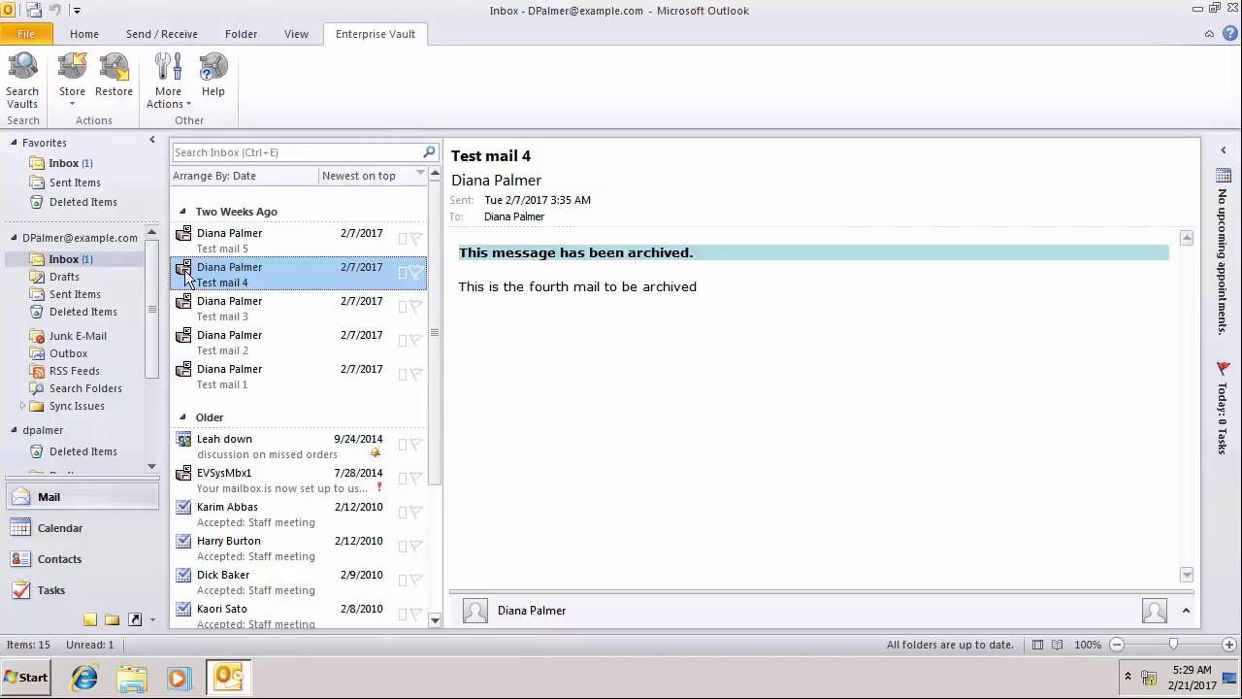
pyautogui.click(207, 305)
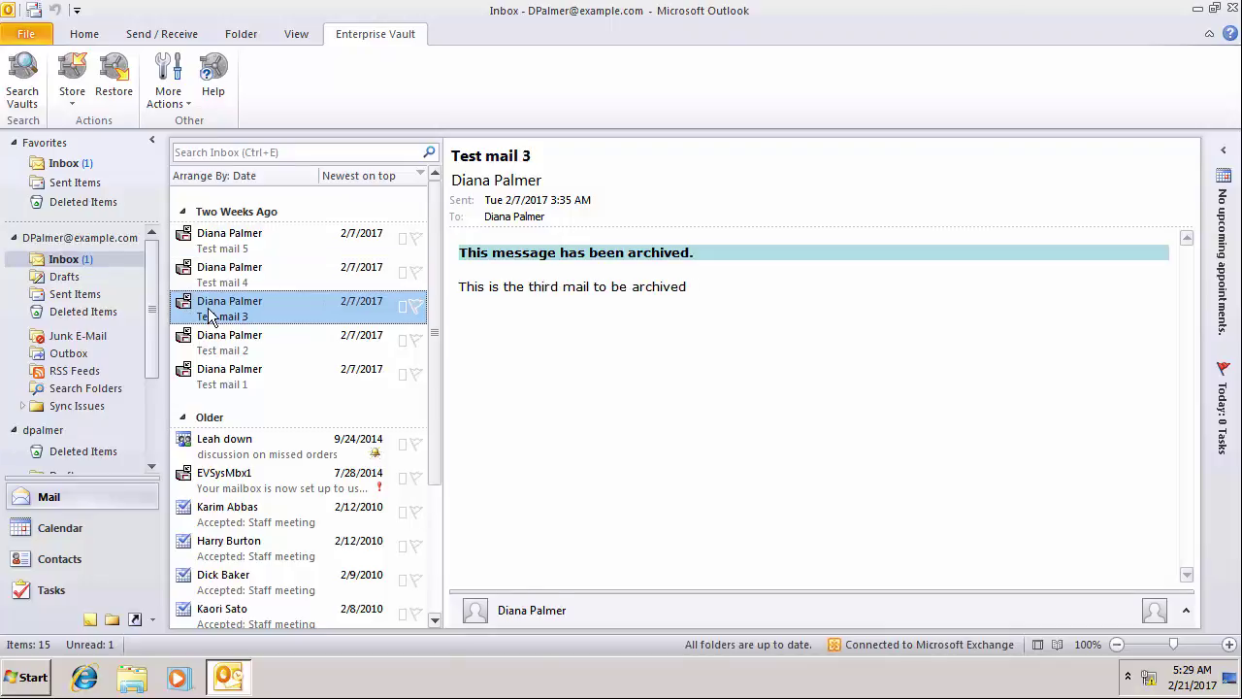
pyautogui.doubleClick(208, 308)
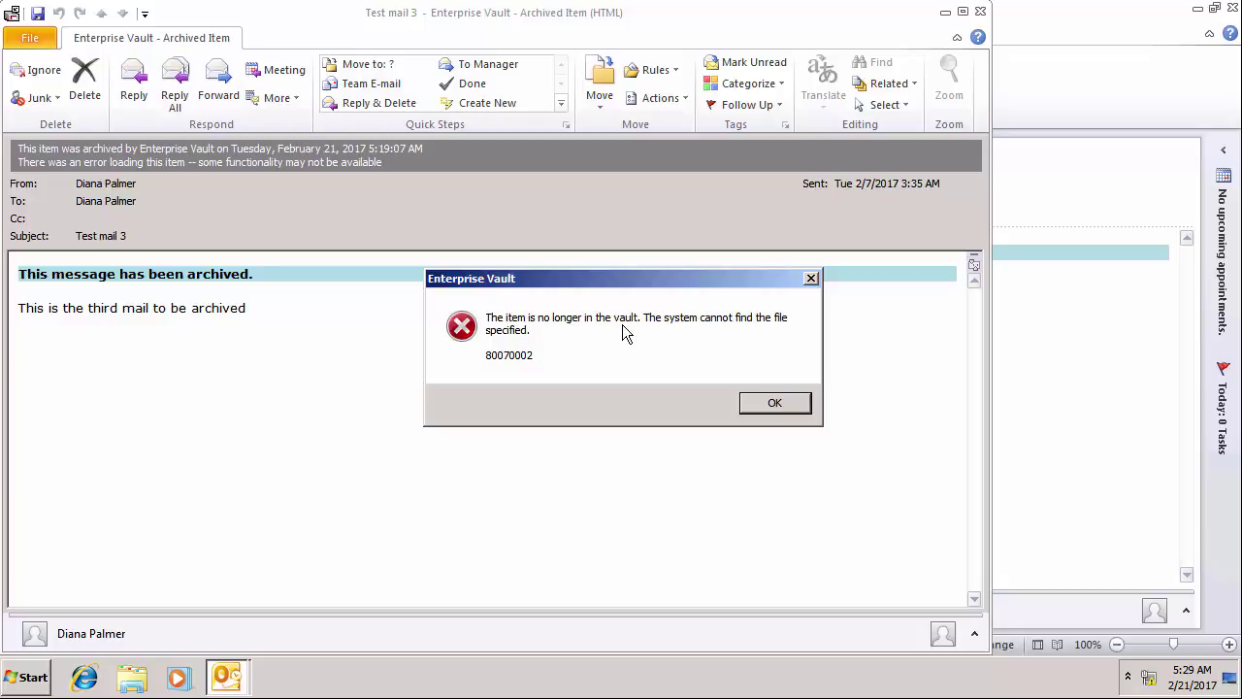
pyautogui.click(750, 402)
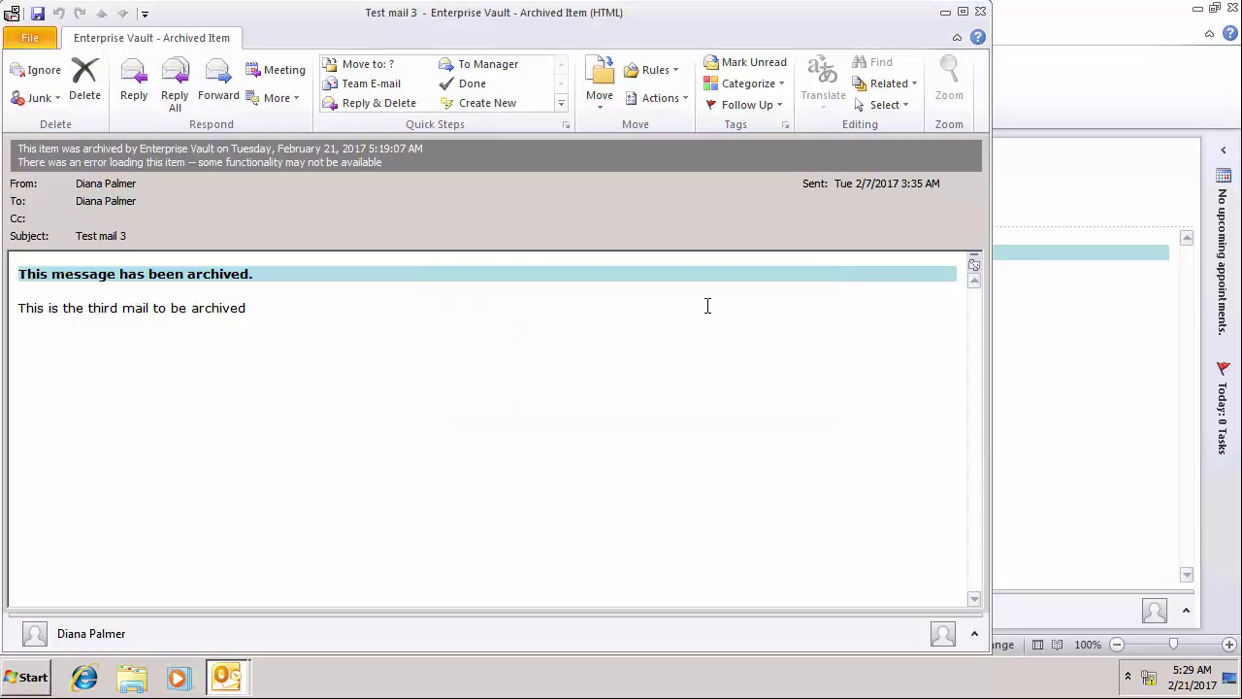
pyautogui.press('Escape')
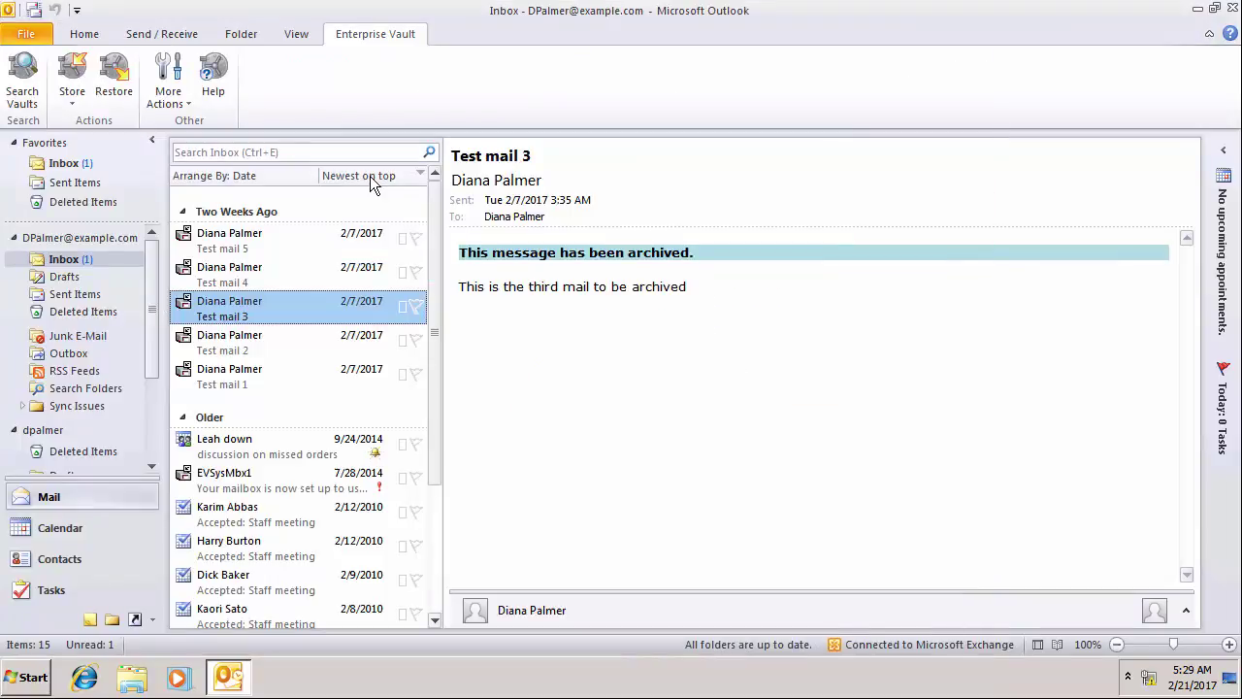
pyautogui.click(39, 97)
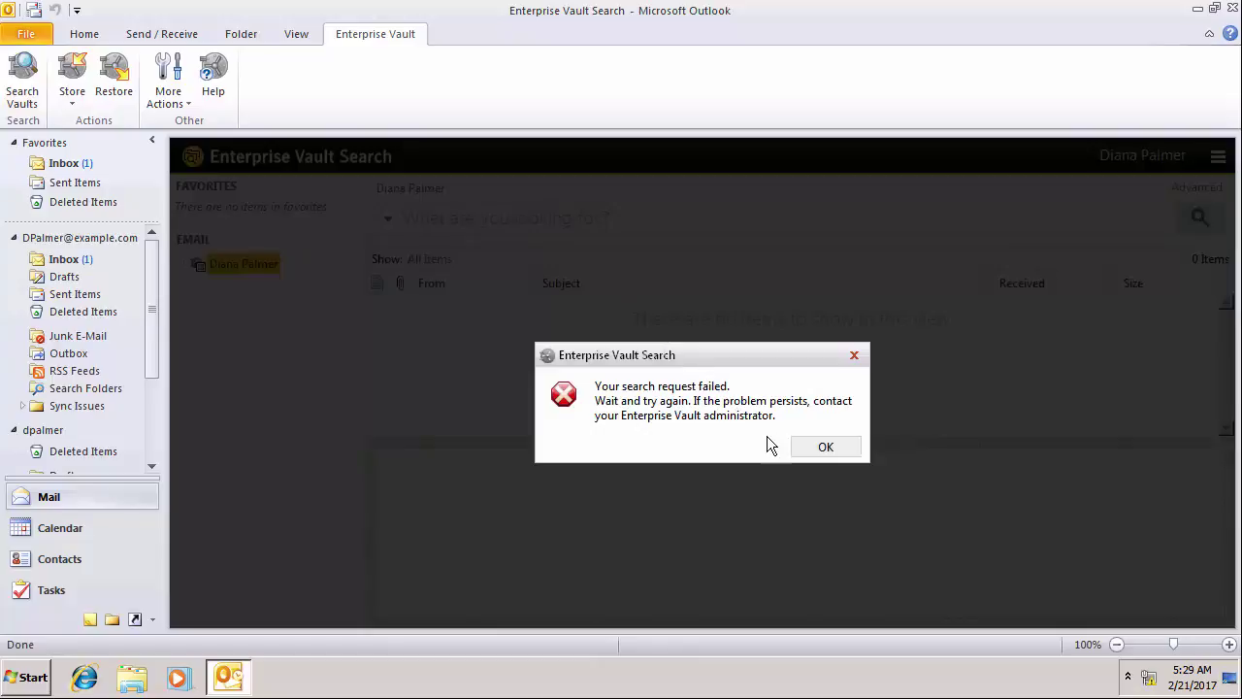
pyautogui.click(816, 448)
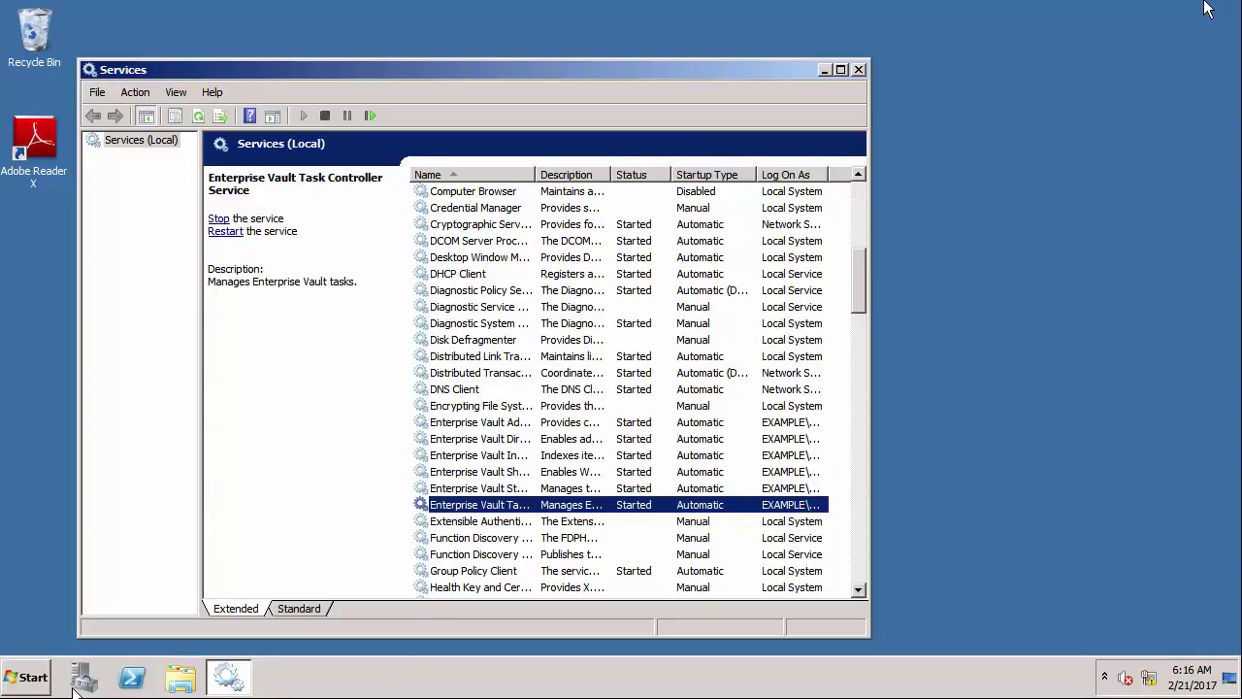
# Step: In the Enterprise Vault Administration Console, clear backup mode from all vault stores in site EVsite1
pyautogui.click(39, 685)
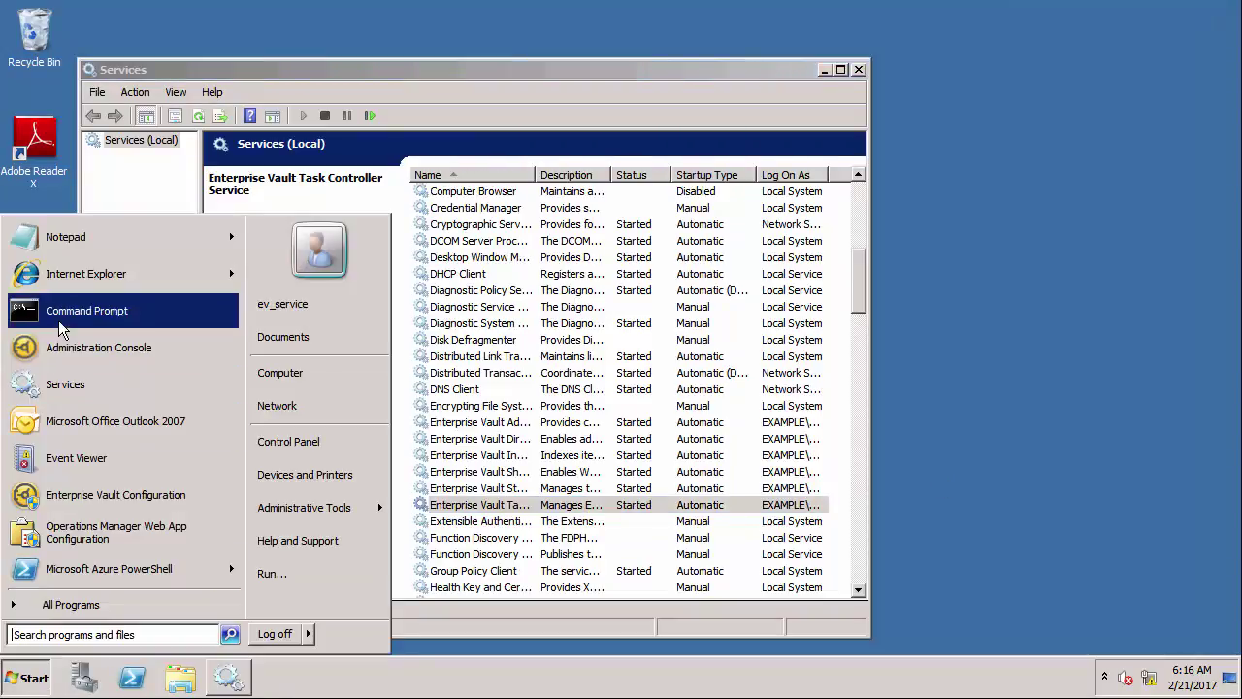
pyautogui.click(74, 355)
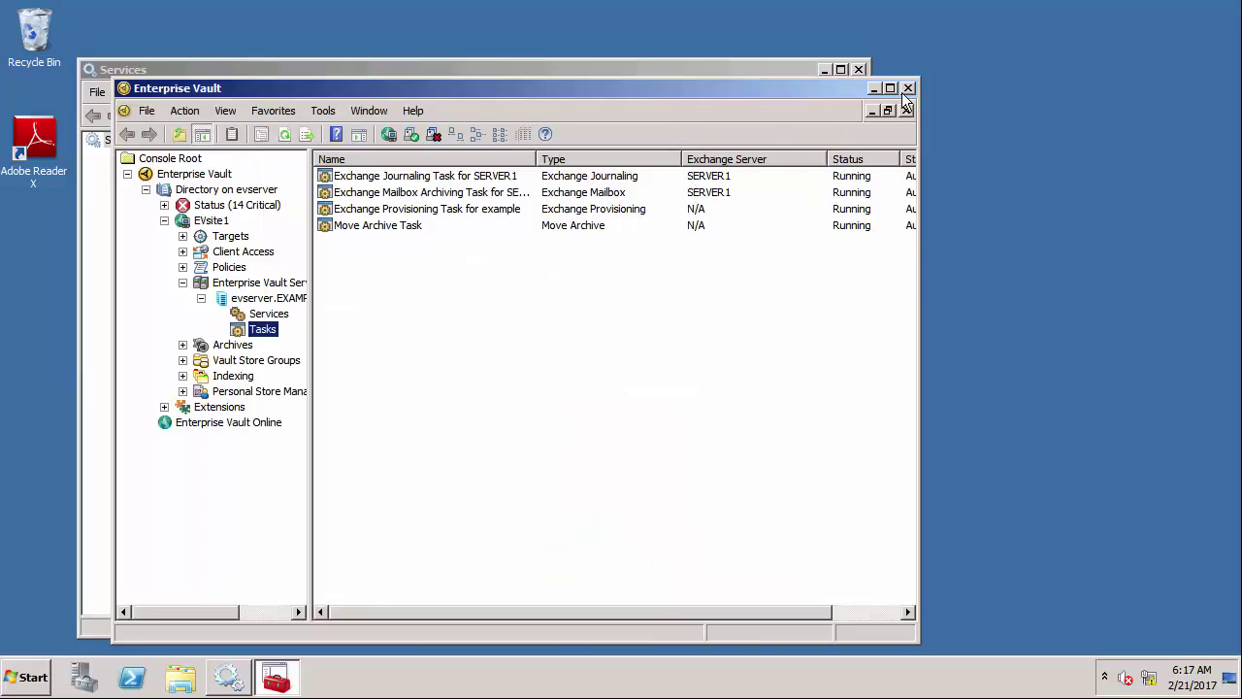
pyautogui.click(888, 89)
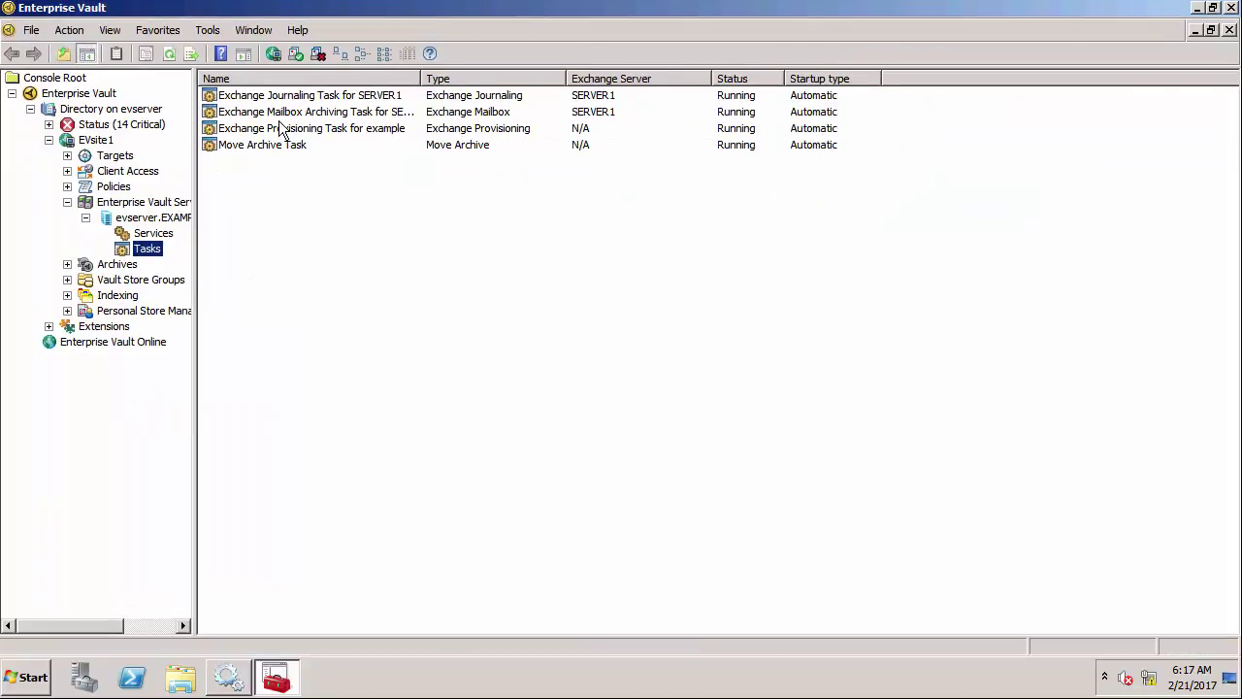
pyautogui.rightClick(102, 141)
pyautogui.moveTo(123, 156)
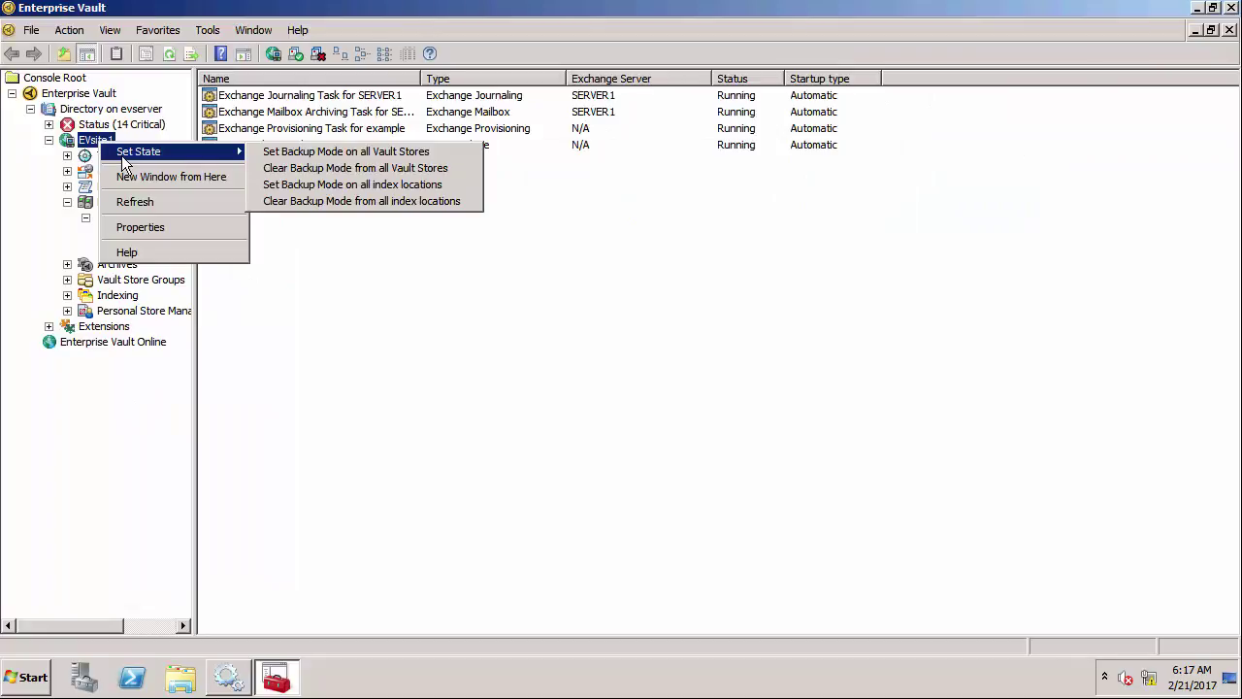
pyautogui.click(284, 171)
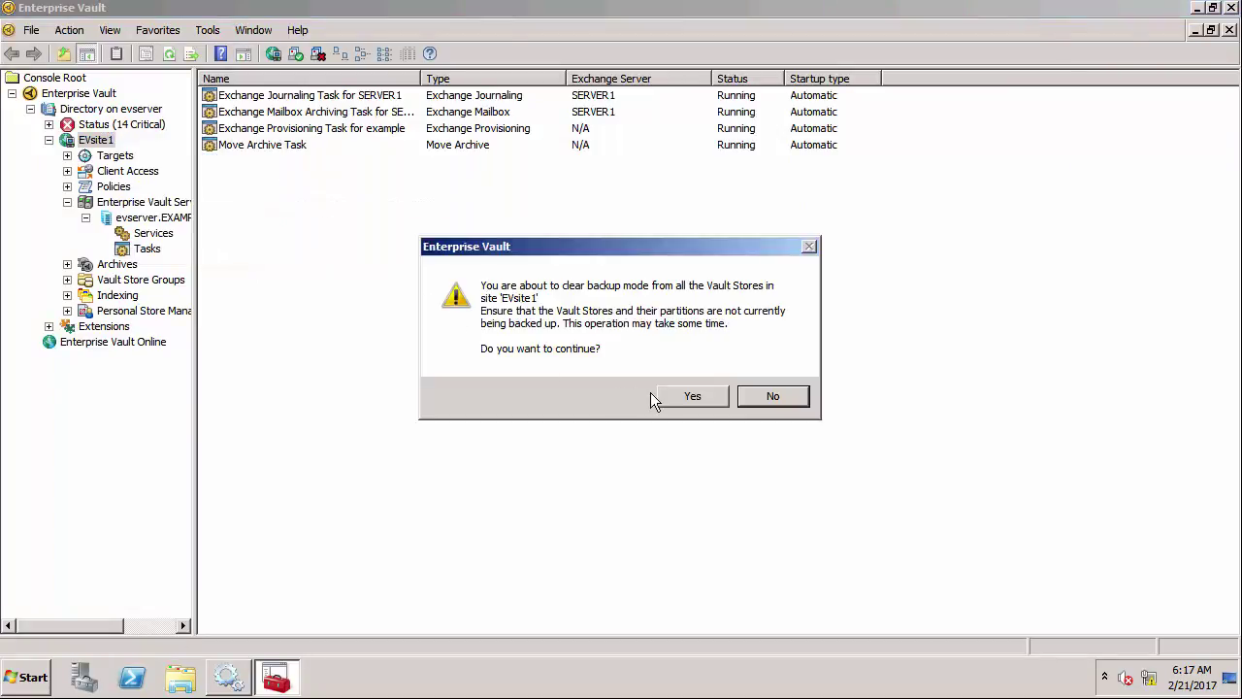
pyautogui.click(682, 396)
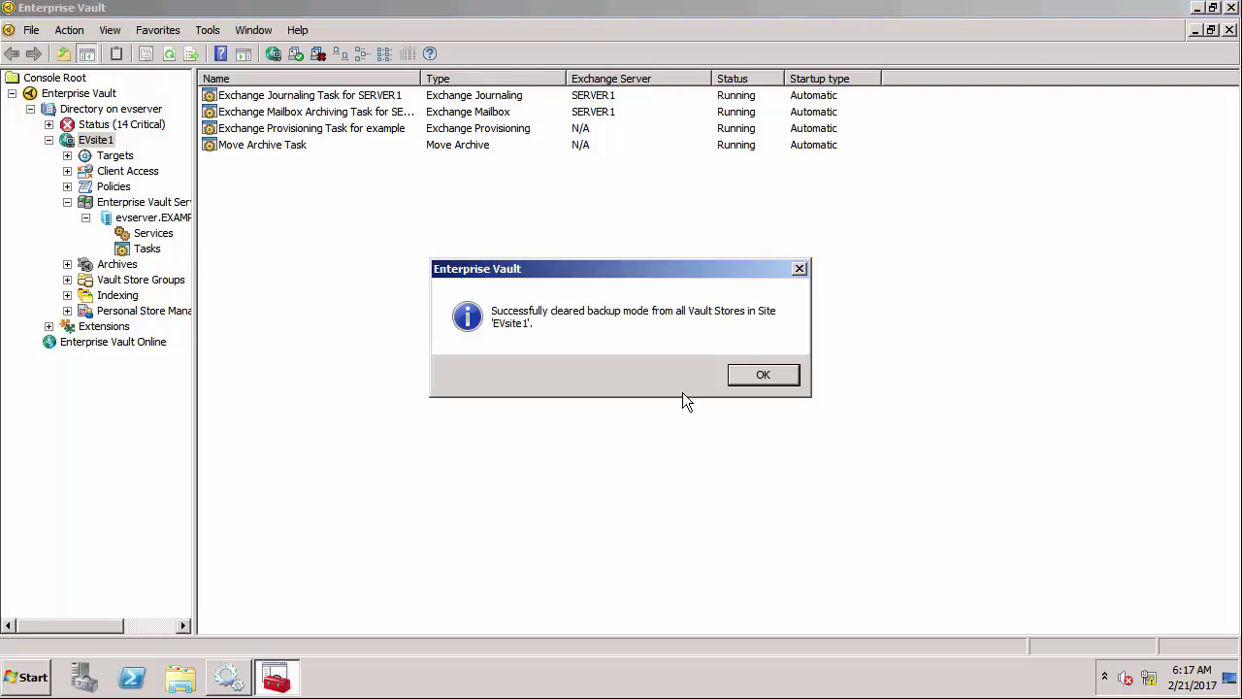
pyautogui.click(747, 377)
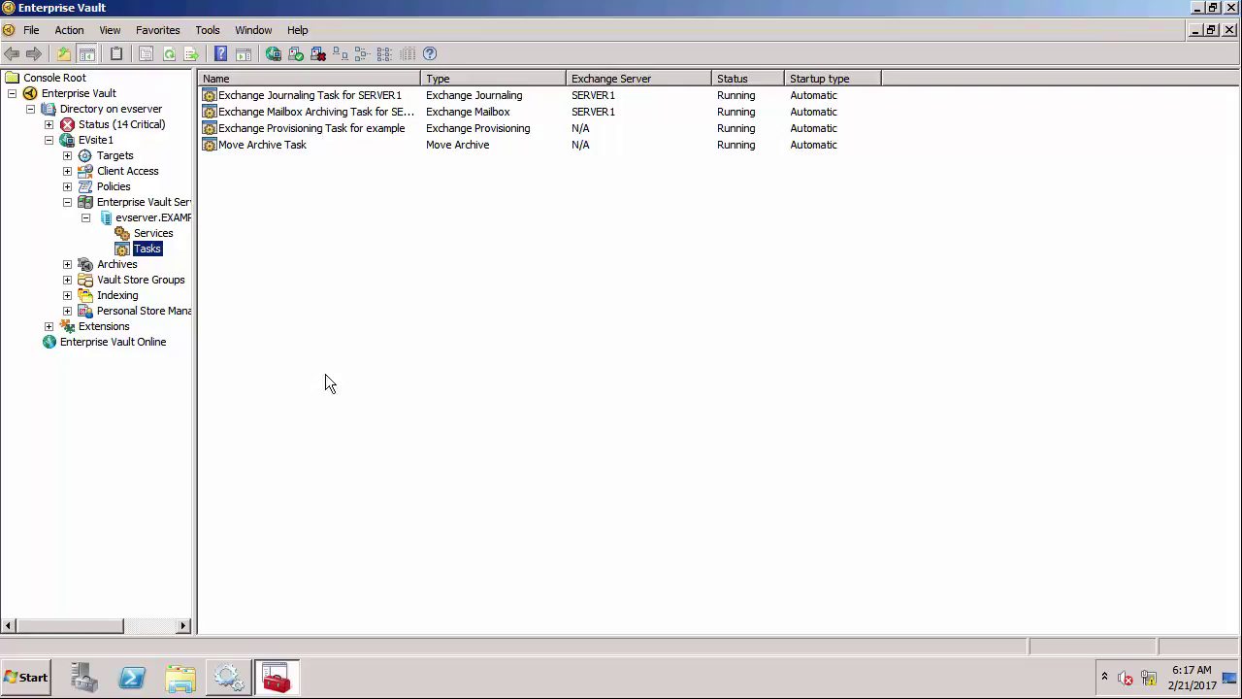
# Step: Start a Verify action on the site's indexes and add the Exchange Mailbox archive with 65 indexed items to it
pyautogui.rightClick(117, 296)
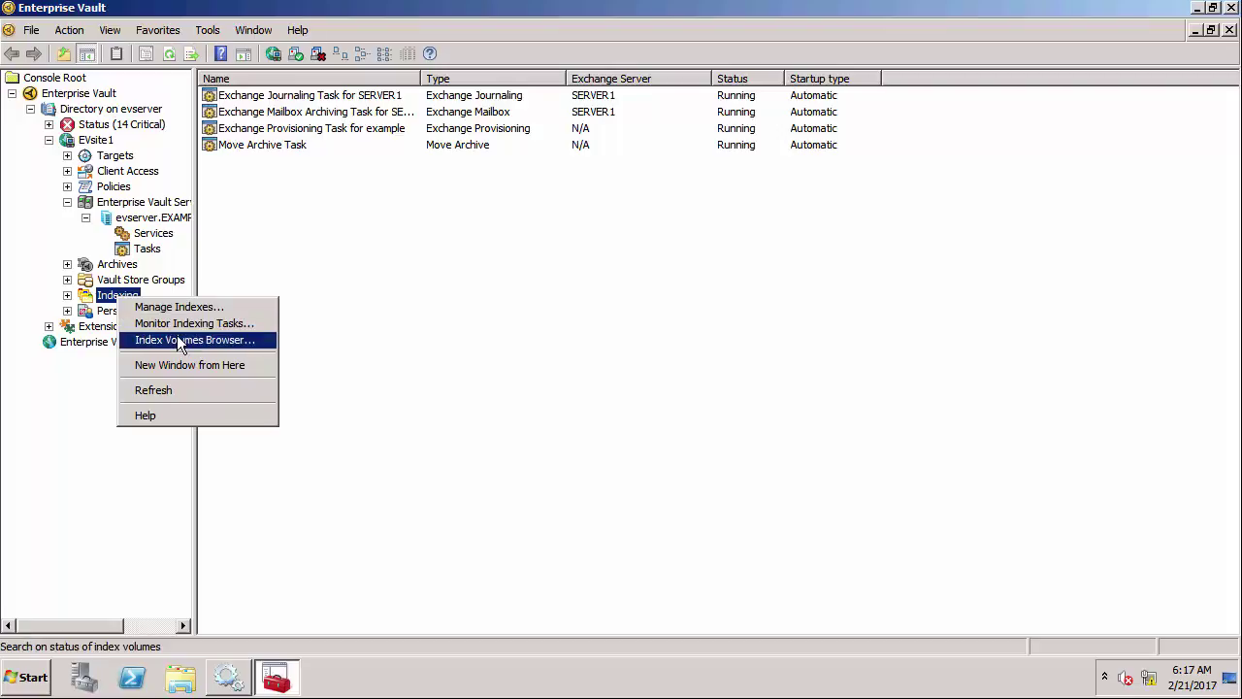
pyautogui.click(177, 307)
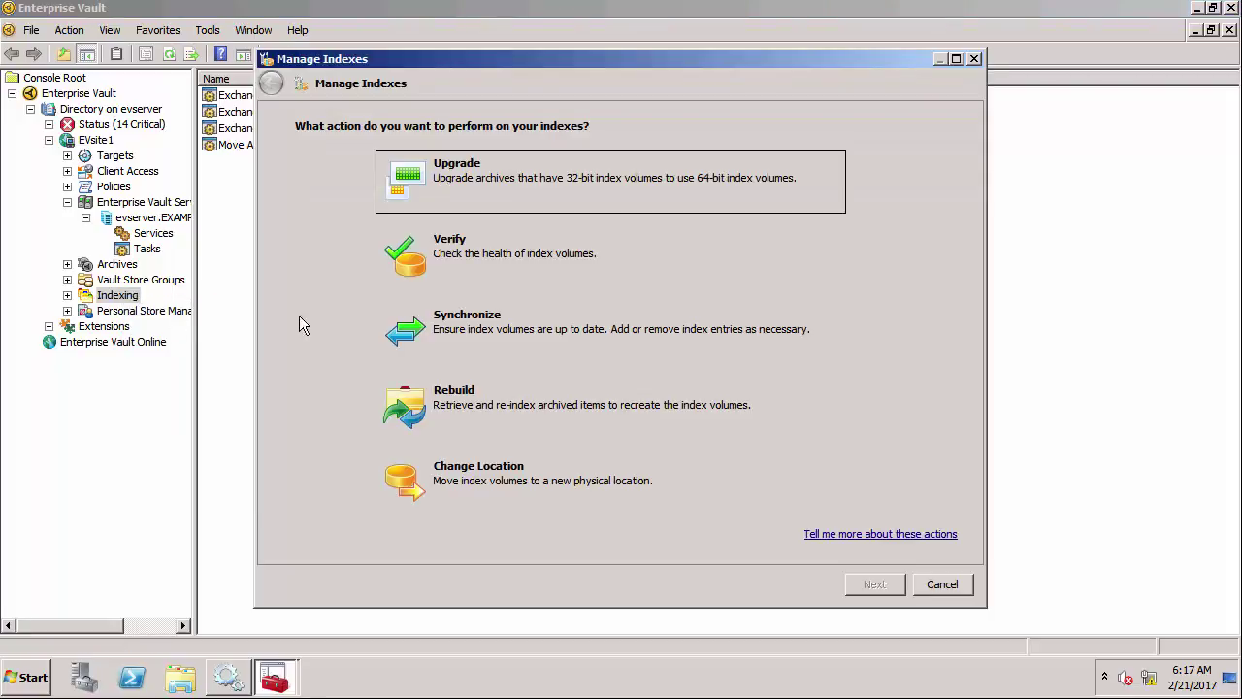
pyautogui.click(460, 262)
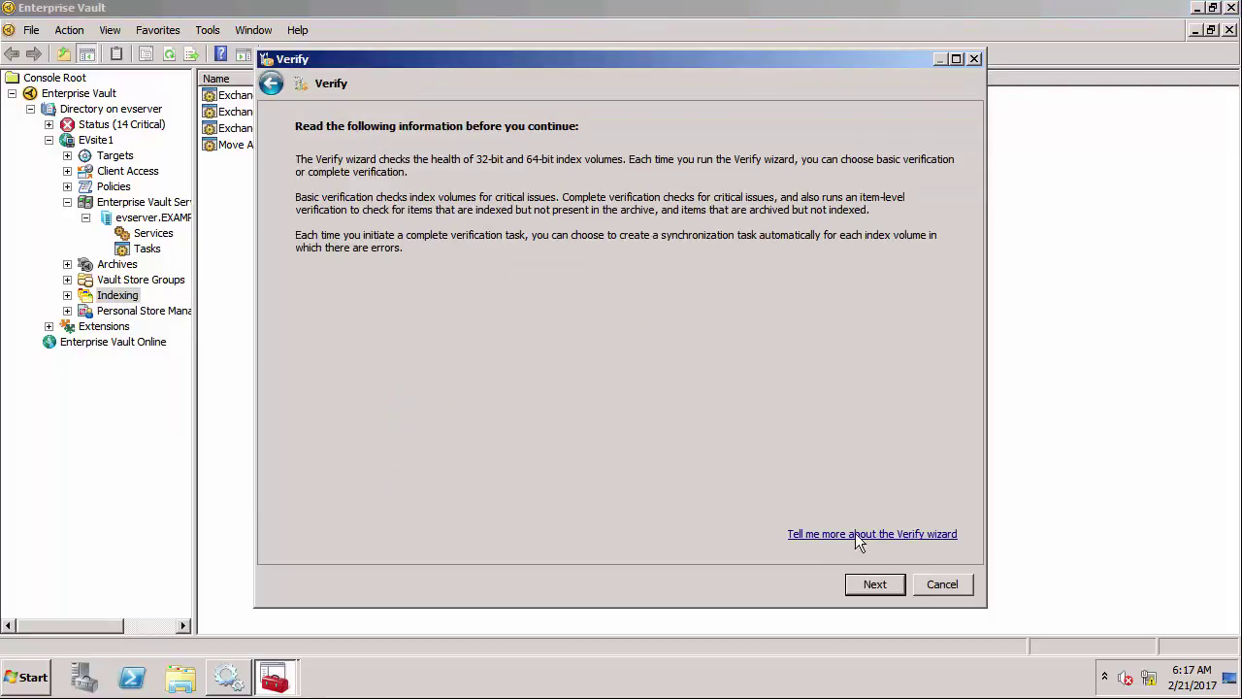
pyautogui.click(874, 585)
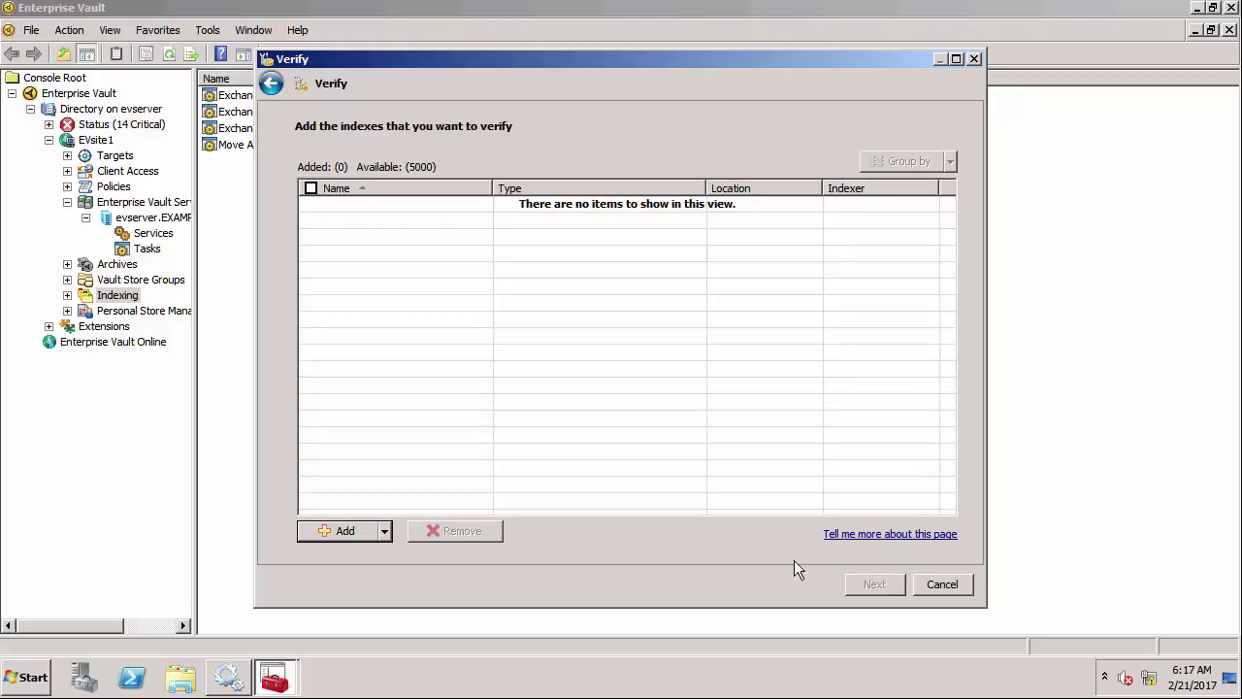
pyautogui.click(384, 530)
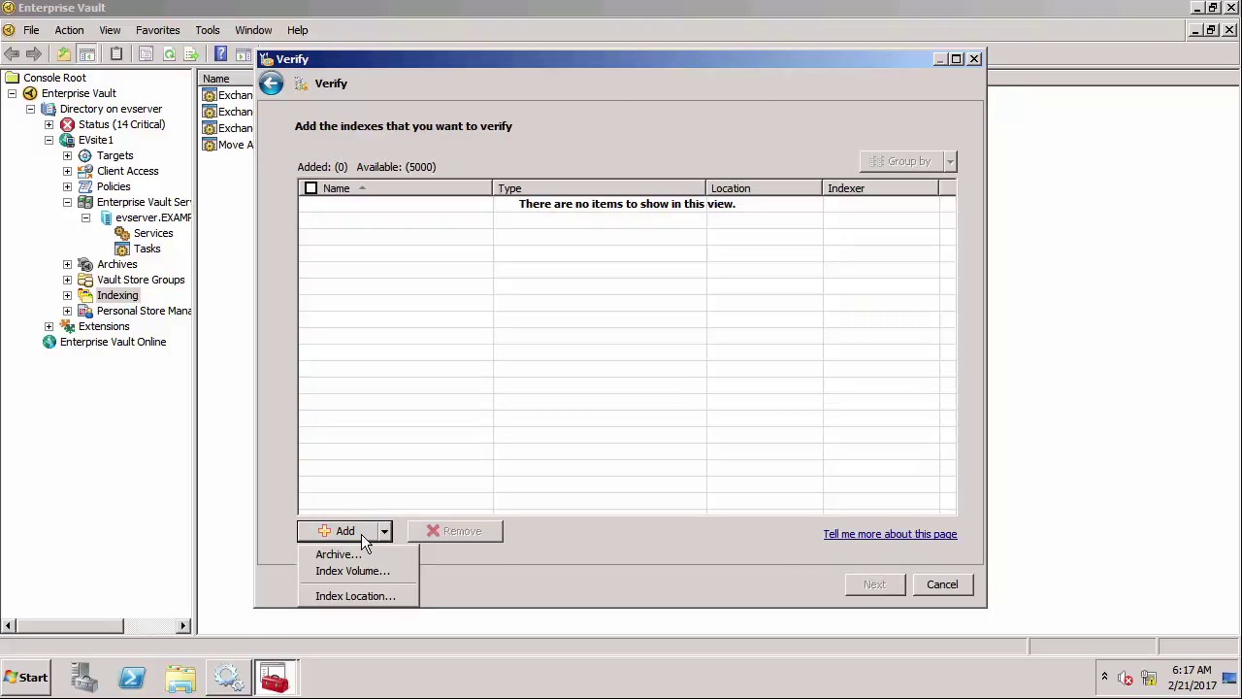
pyautogui.click(361, 551)
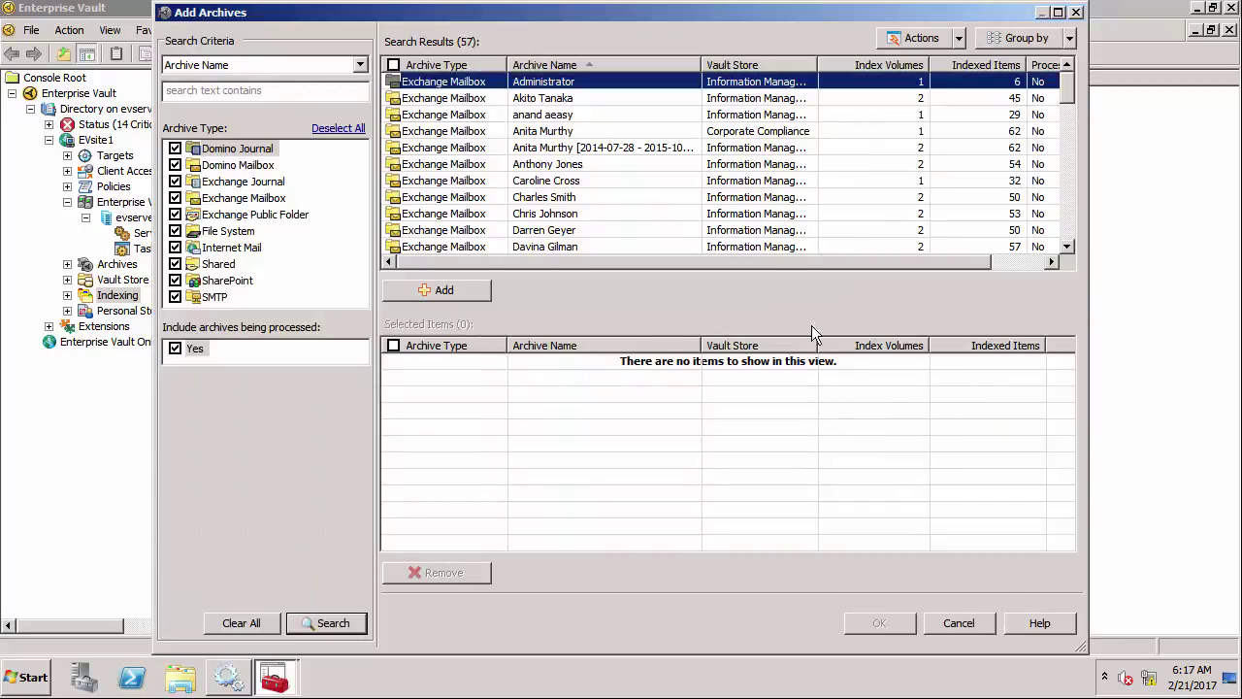
pyautogui.click(1068, 246)
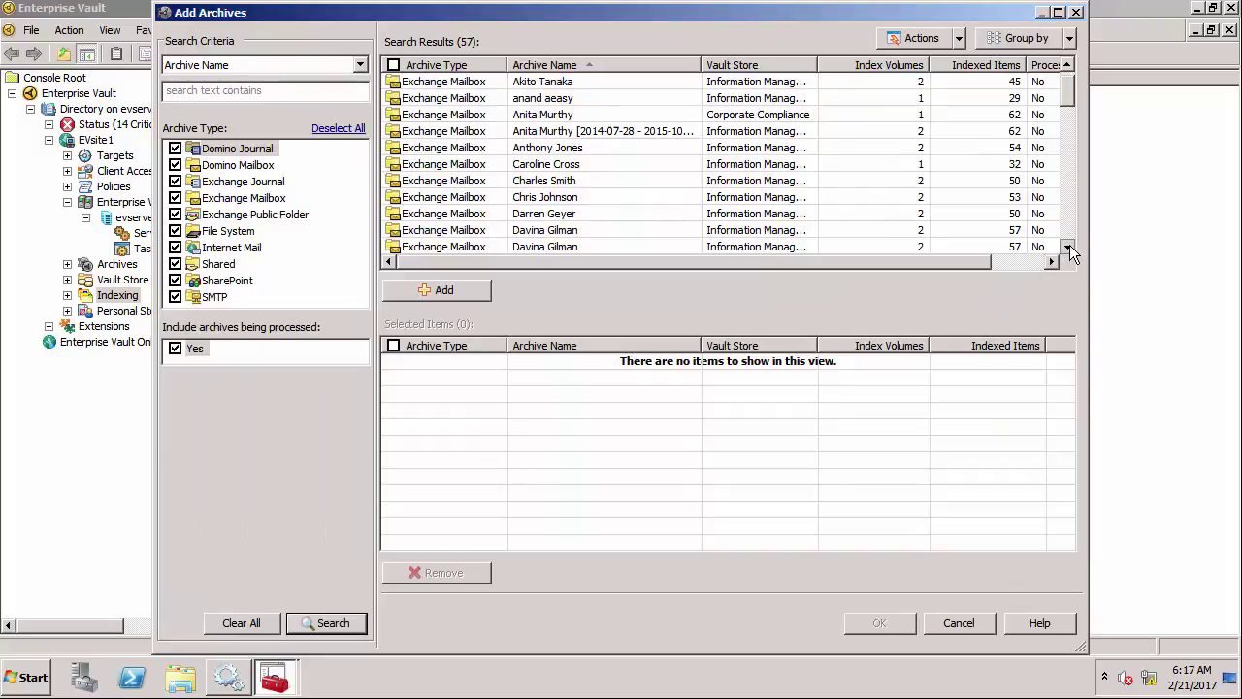
pyautogui.click(581, 236)
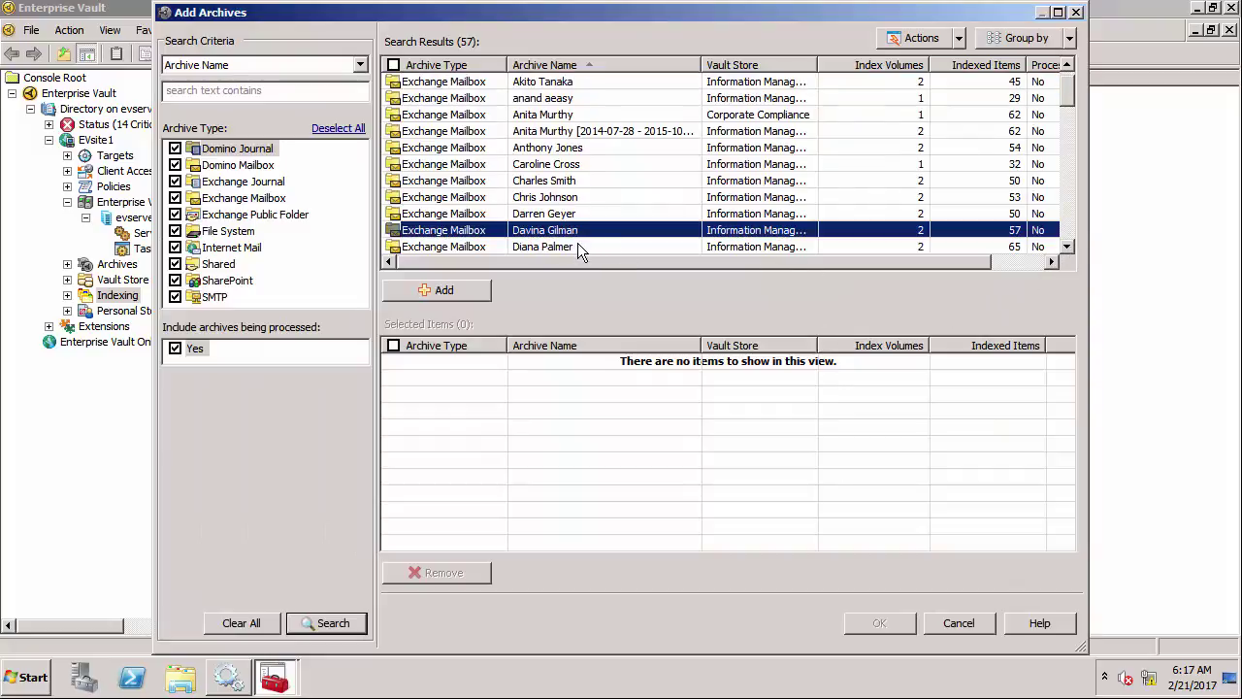
pyautogui.click(577, 243)
pyautogui.click(456, 288)
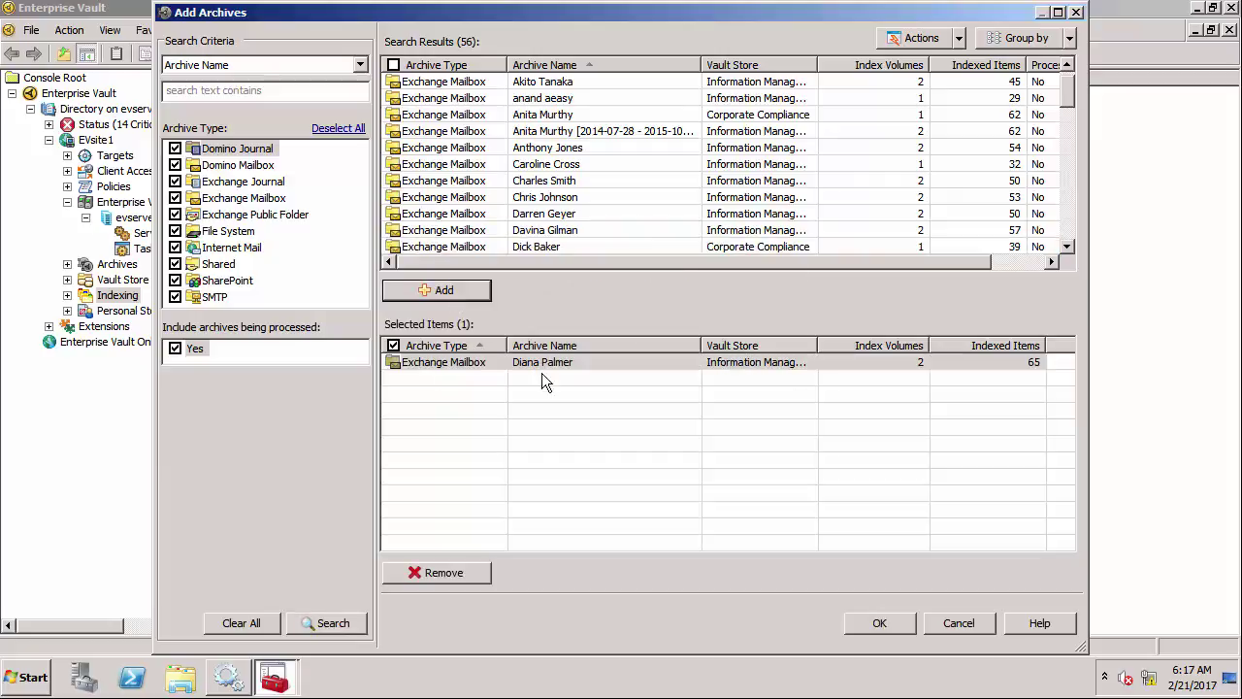
pyautogui.click(879, 623)
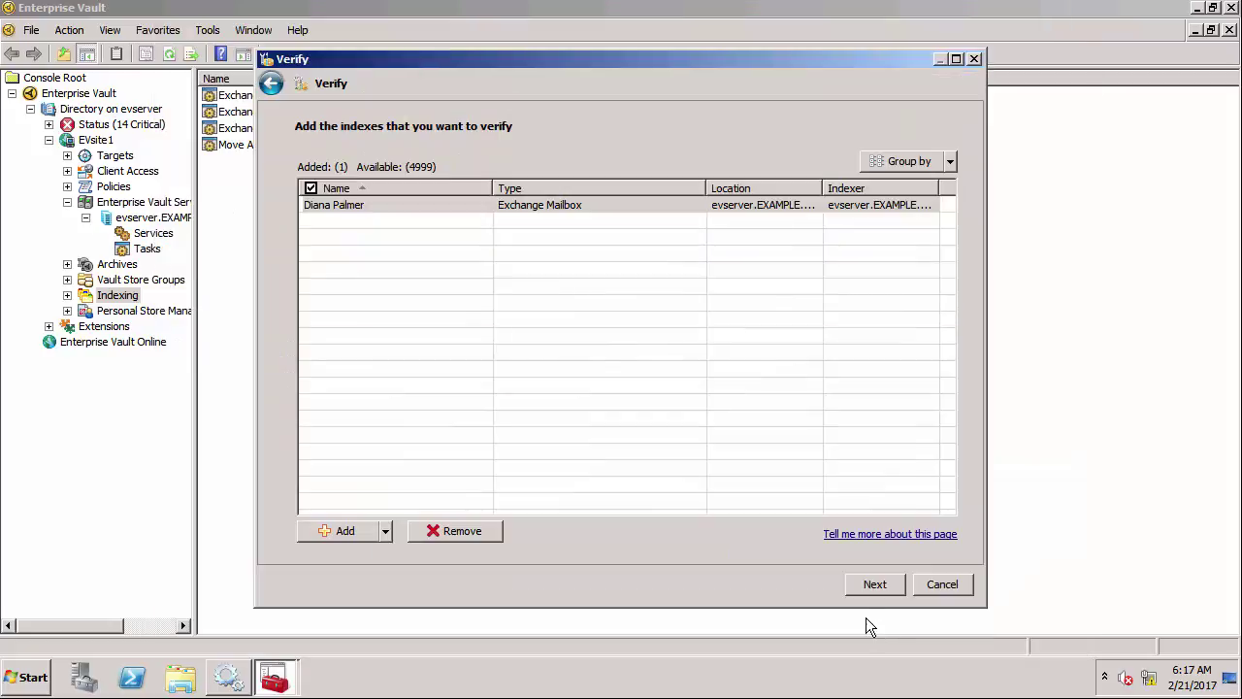
# Step: Create the verification task at the Complete level with content missing details included, and close the wizard
pyautogui.click(863, 587)
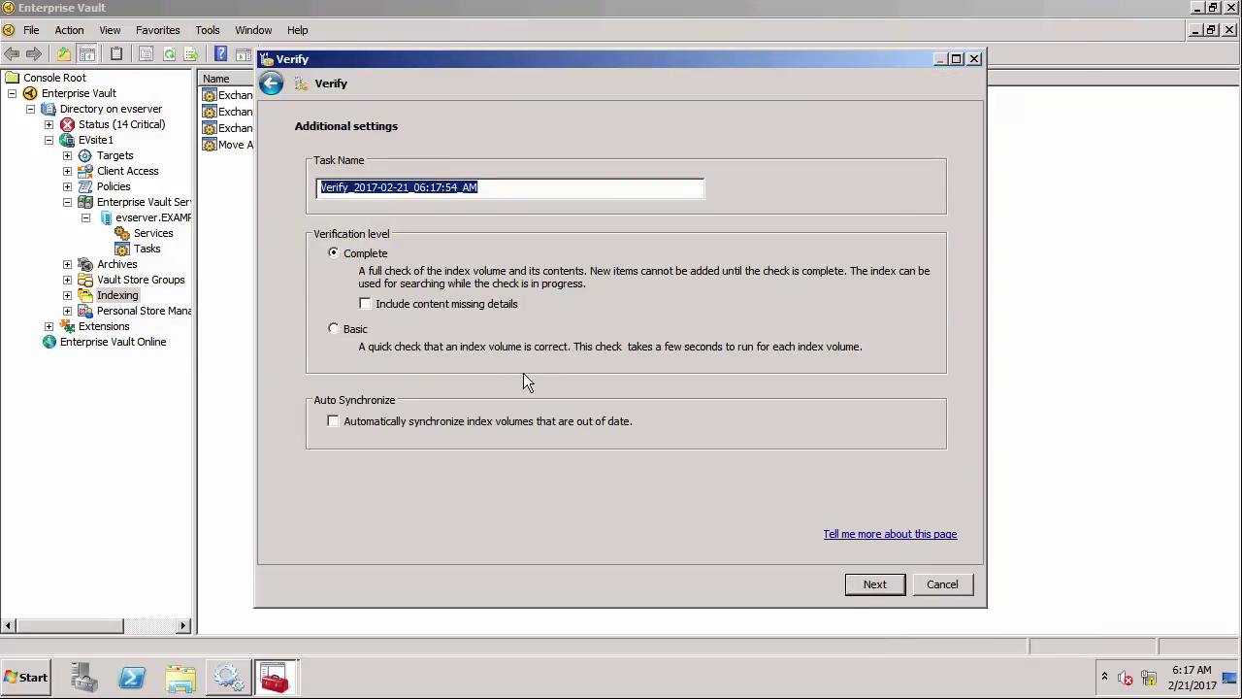
pyautogui.click(463, 306)
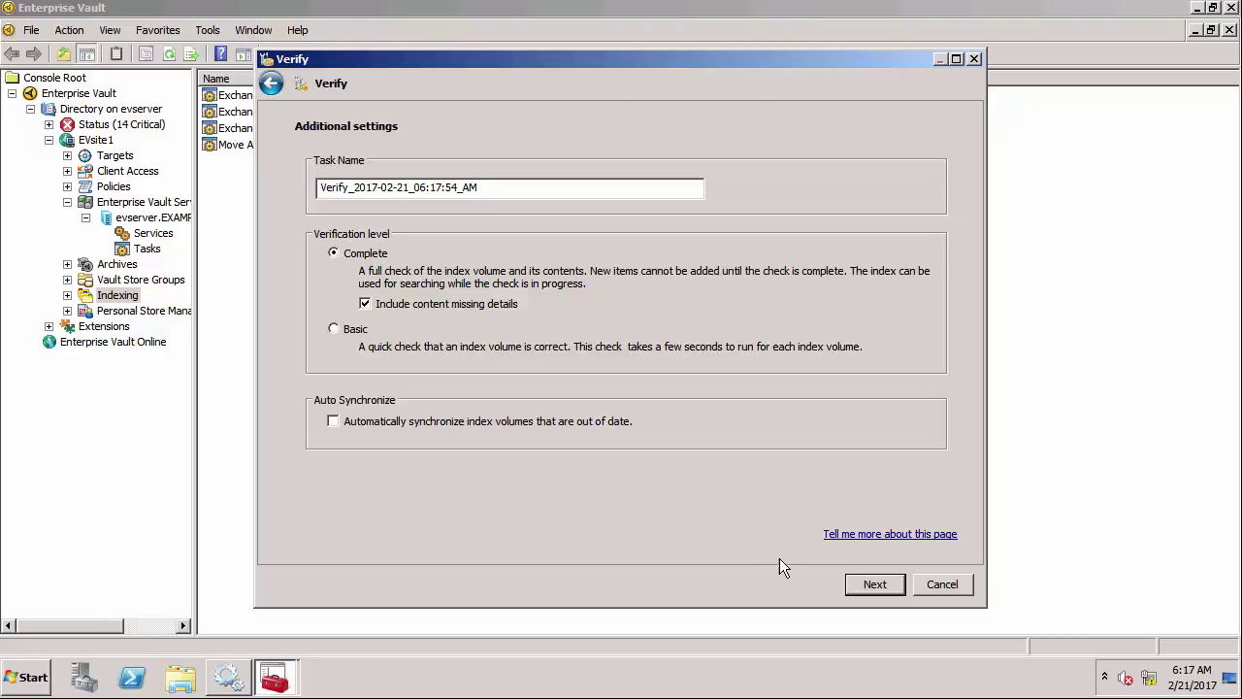
pyautogui.click(867, 588)
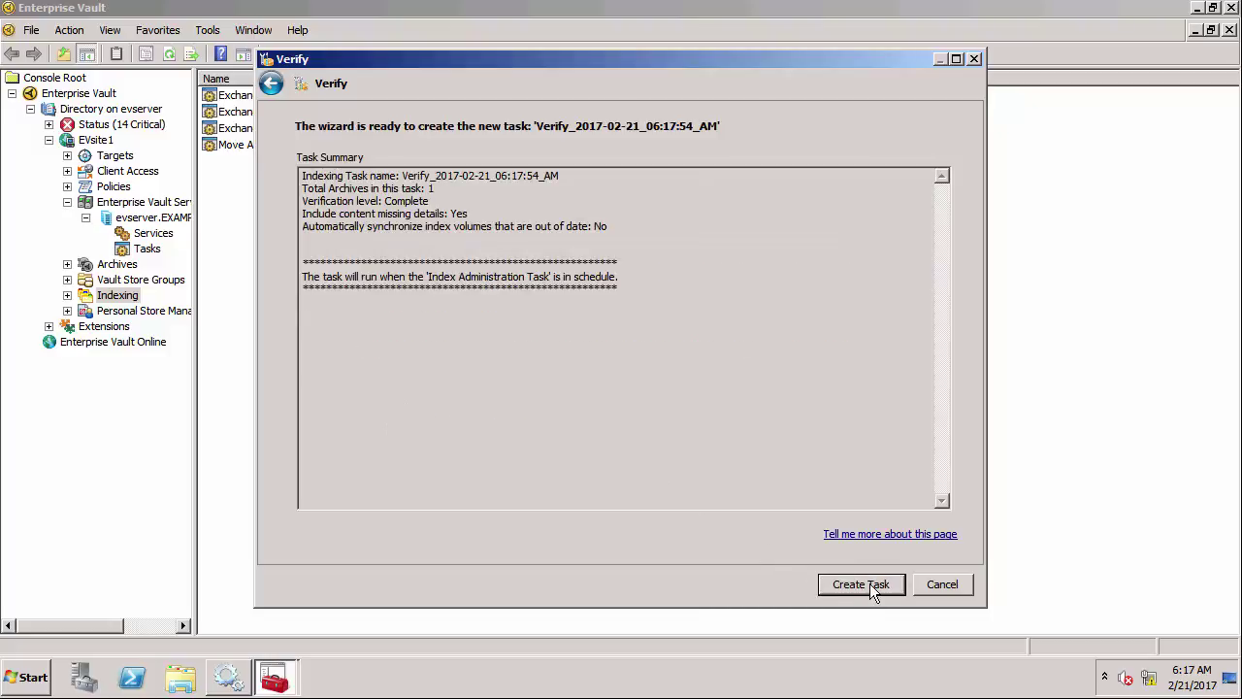
pyautogui.click(873, 590)
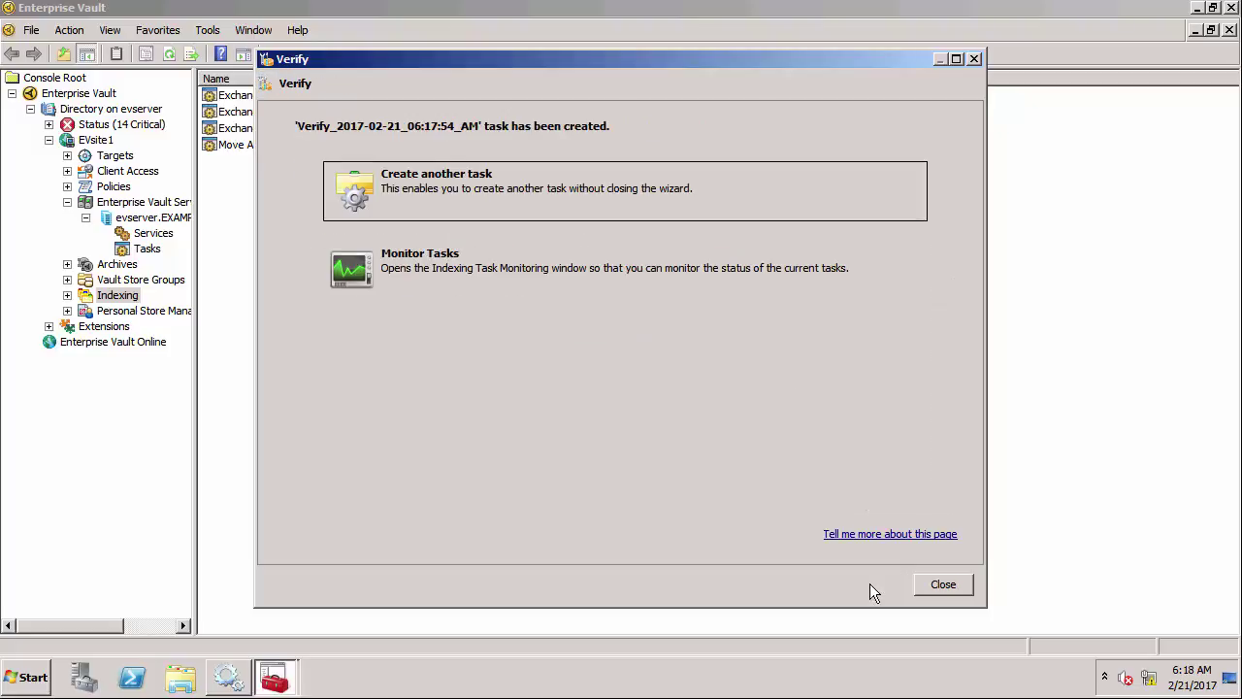
pyautogui.click(937, 586)
# Step: Refresh the task list and schedule the Index Administration Task to run at all hours on every day from Sunday to Saturday
pyautogui.rightClick(472, 360)
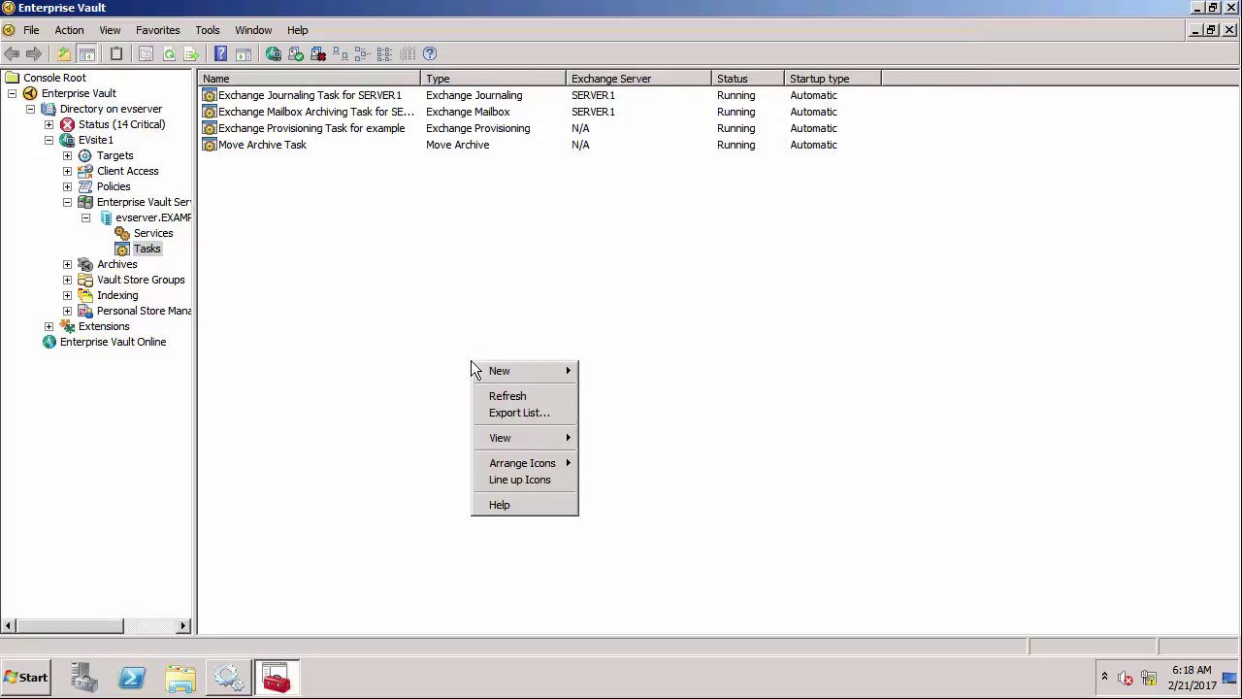
pyautogui.click(514, 397)
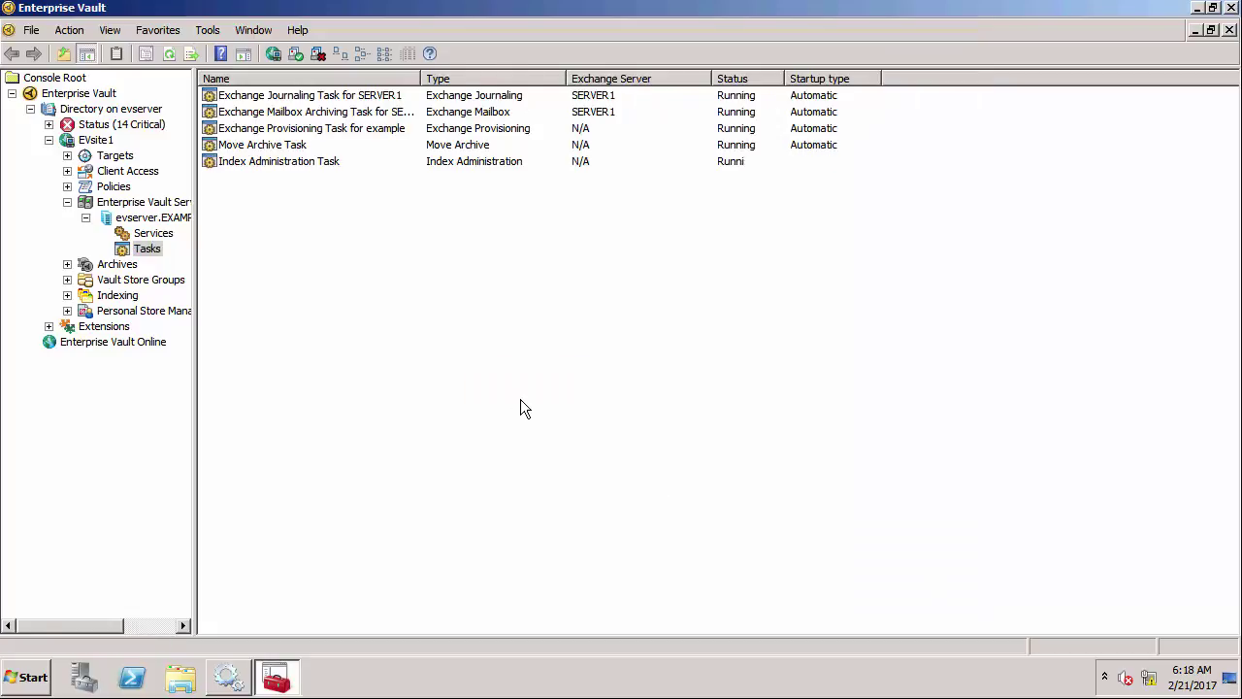
pyautogui.doubleClick(331, 168)
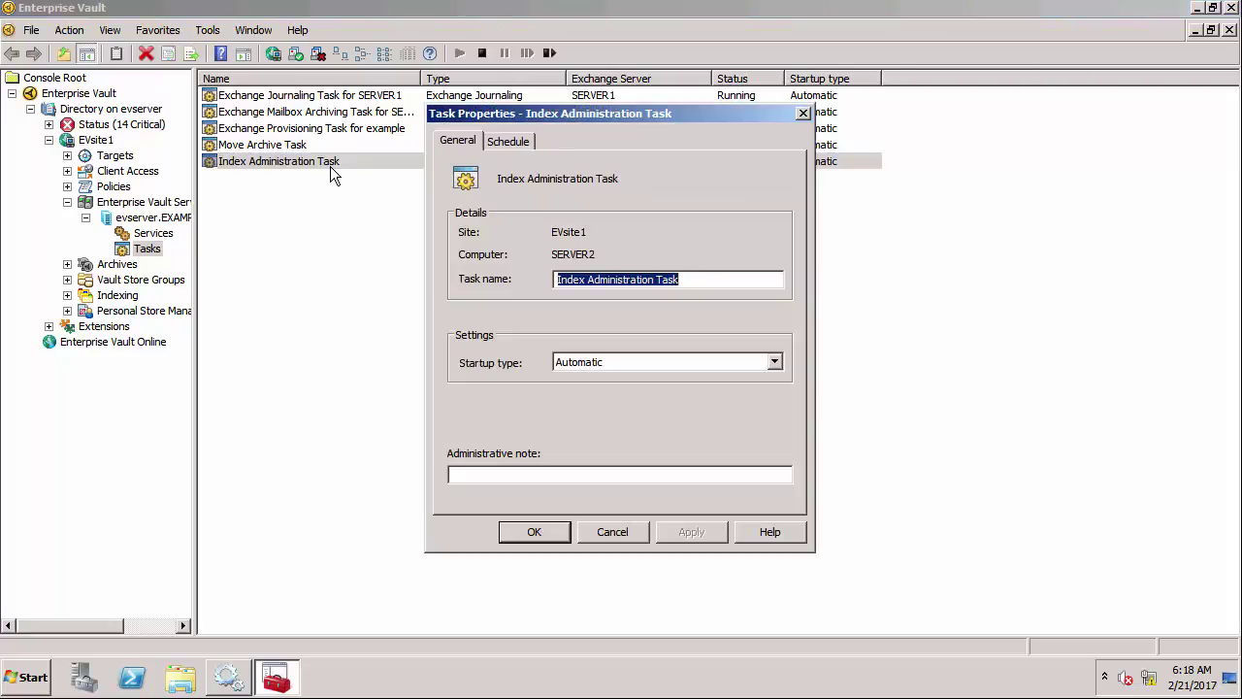
pyautogui.click(488, 141)
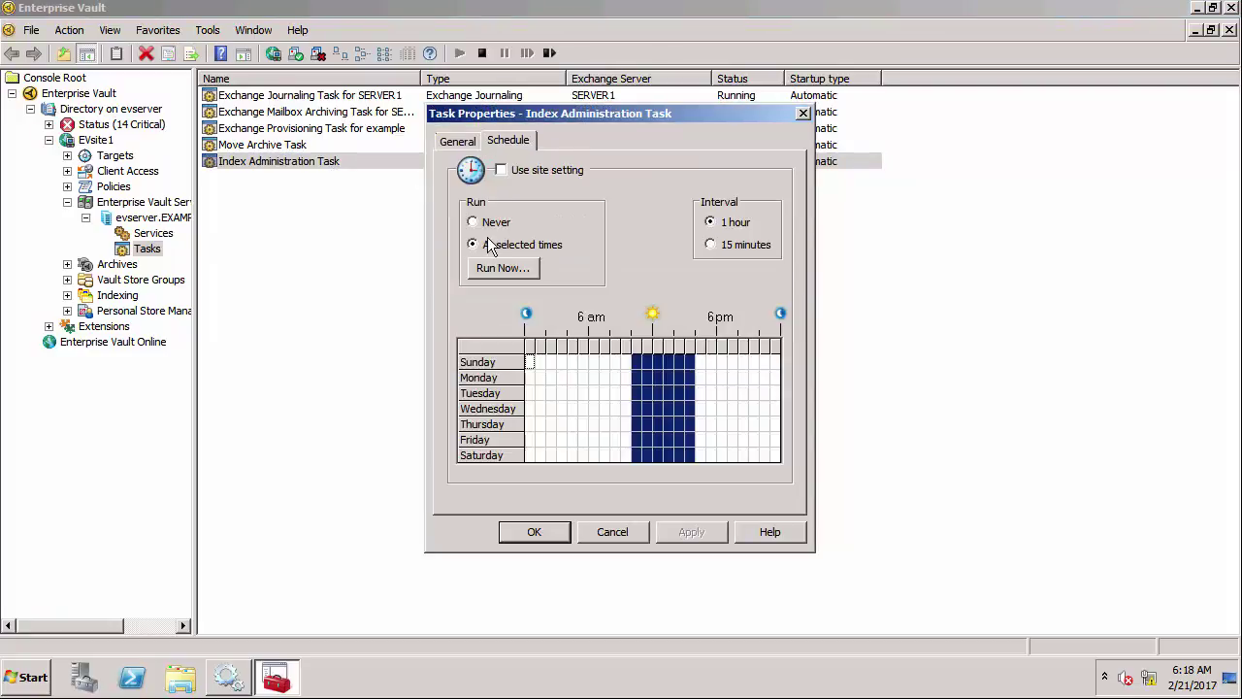
pyautogui.click(530, 367)
pyautogui.moveTo(530, 367); pyautogui.dragTo(827, 493)
pyautogui.click(562, 539)
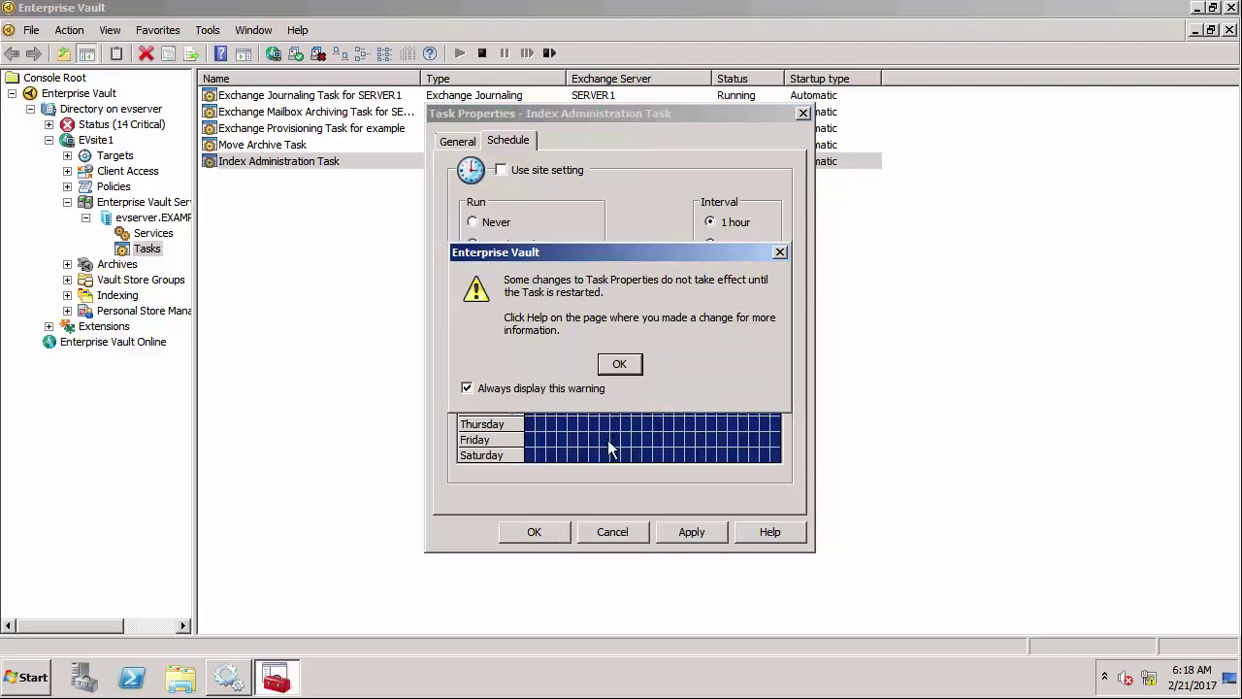
pyautogui.click(619, 364)
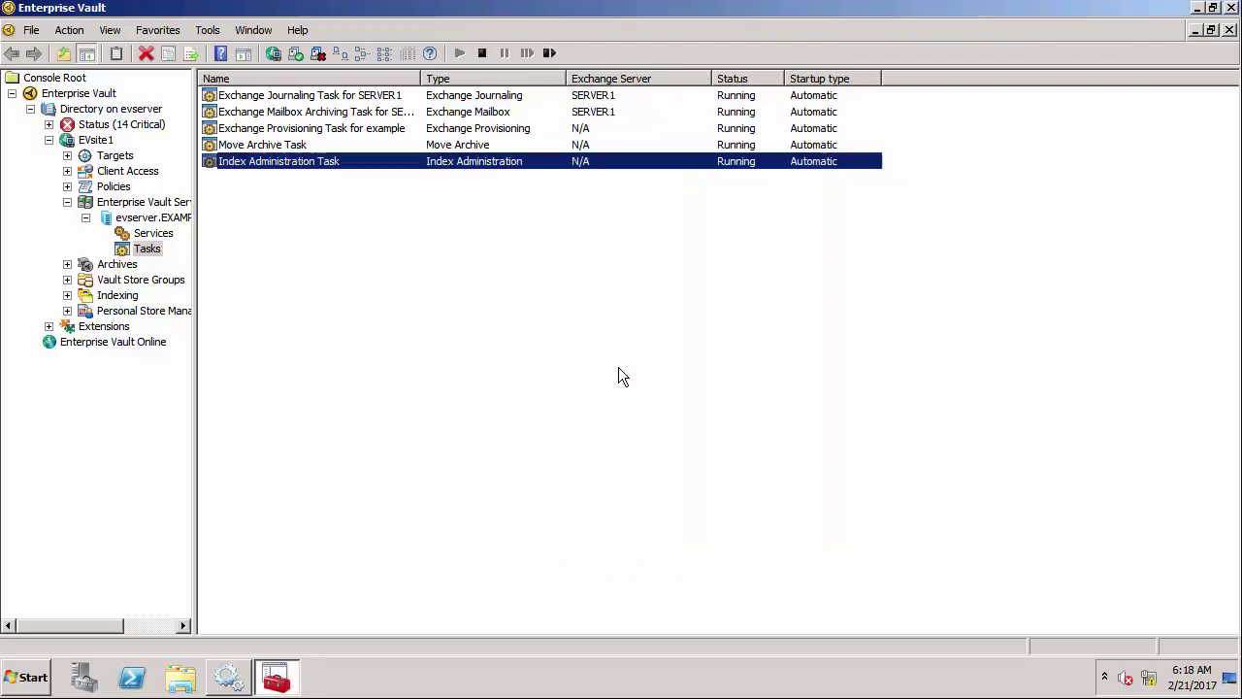
# Step: Restart the Index Administration Task and run it immediately
pyautogui.rightClick(393, 161)
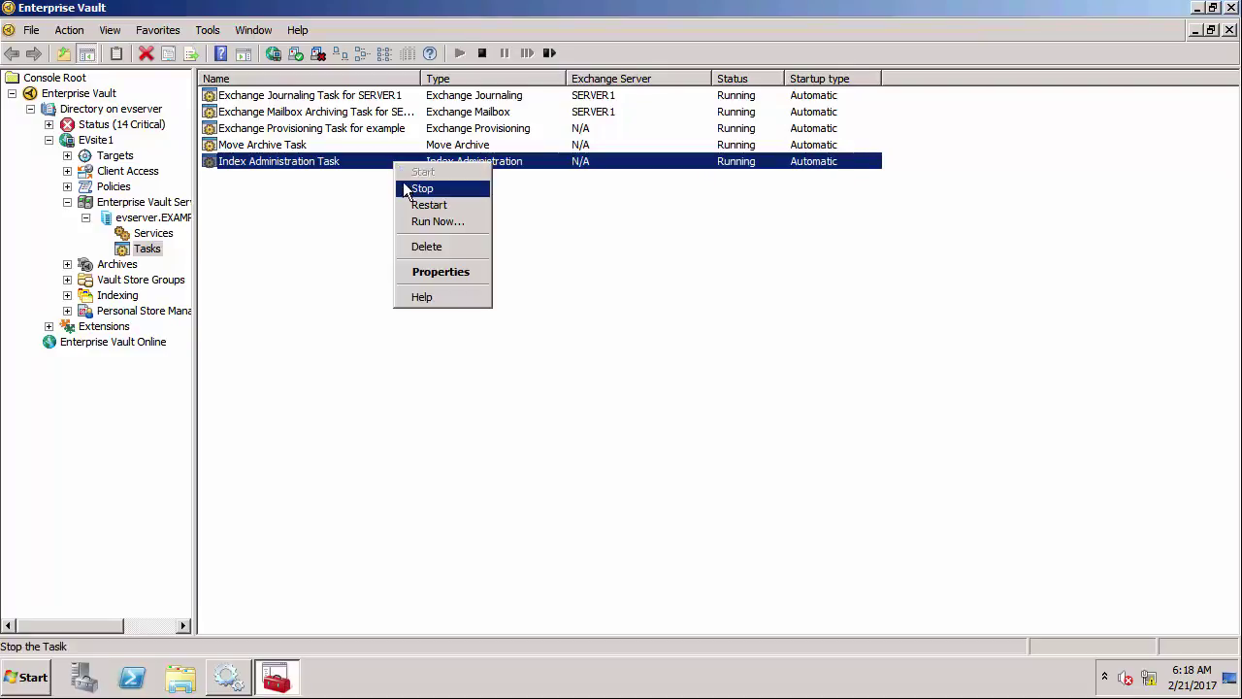
pyautogui.click(415, 208)
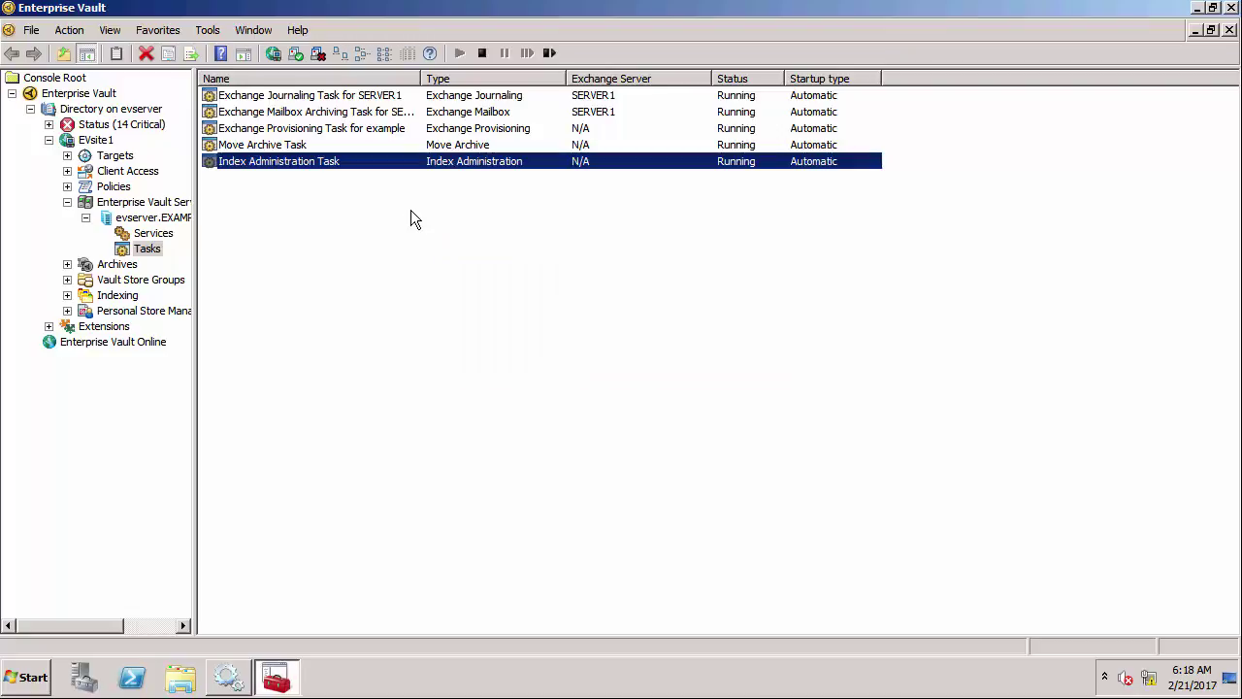
pyautogui.rightClick(387, 167)
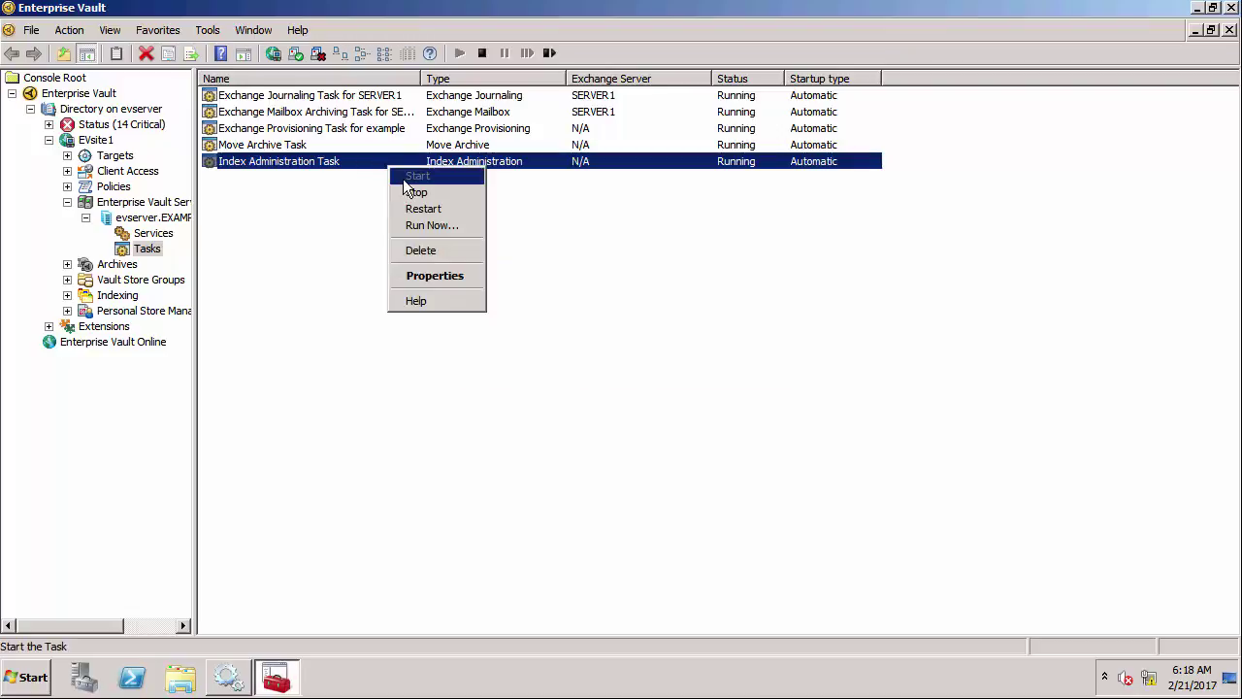
pyautogui.click(412, 222)
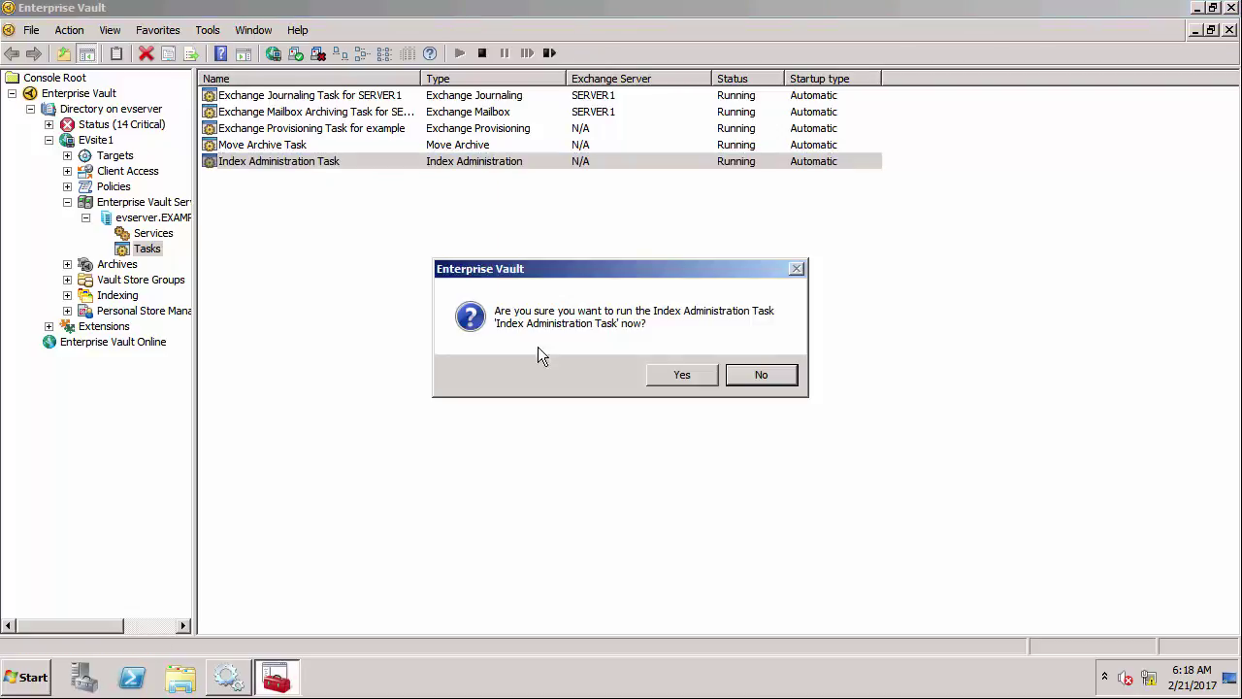
pyautogui.click(674, 376)
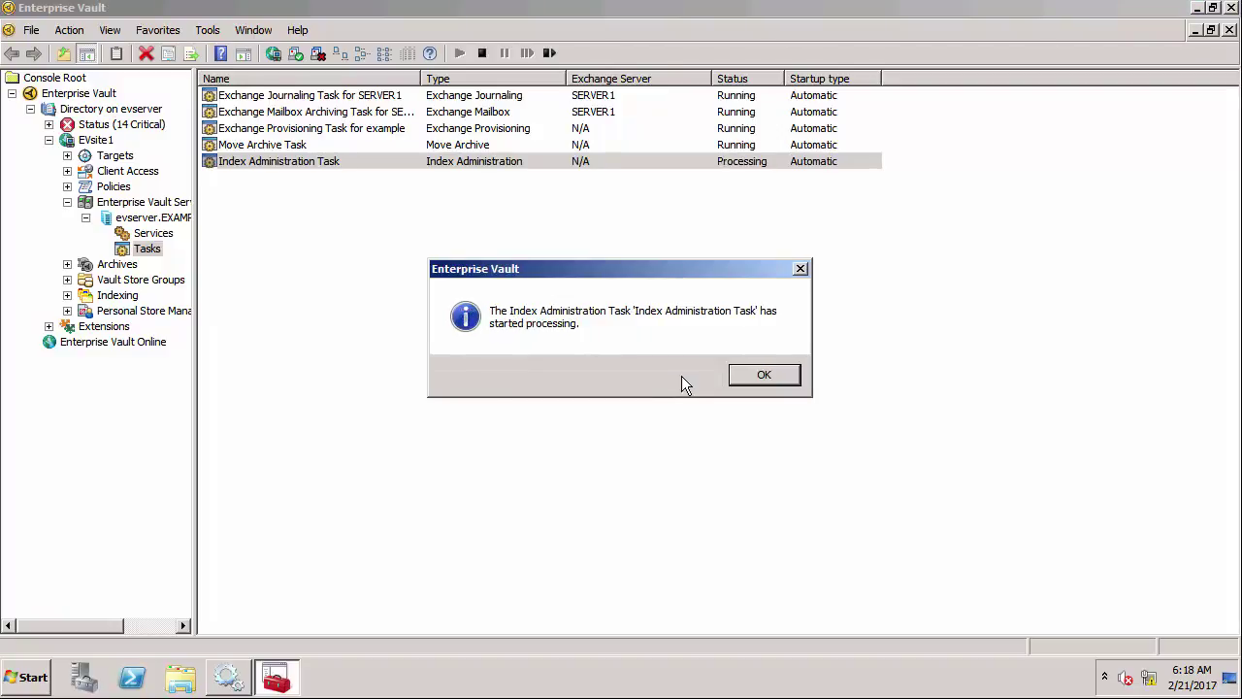
pyautogui.click(752, 378)
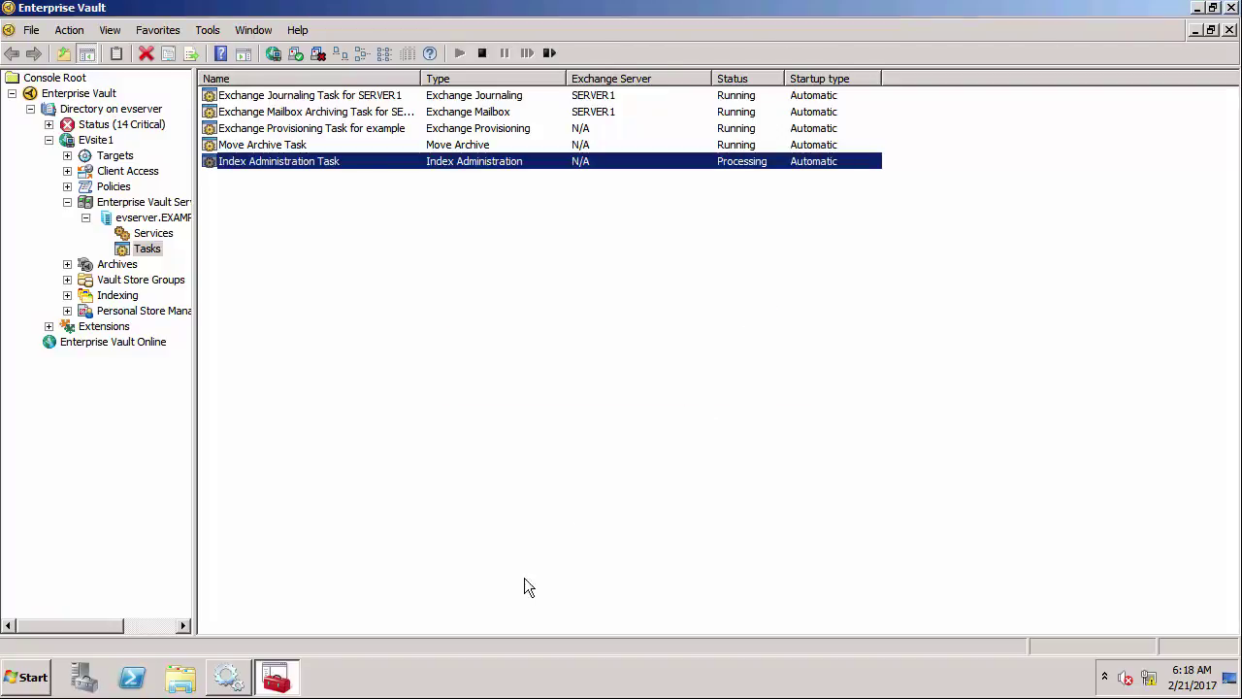
# Step: Monitor the indexing tasks of EVsite1, refresh their status and view the subtasks of the Verify task
pyautogui.rightClick(109, 293)
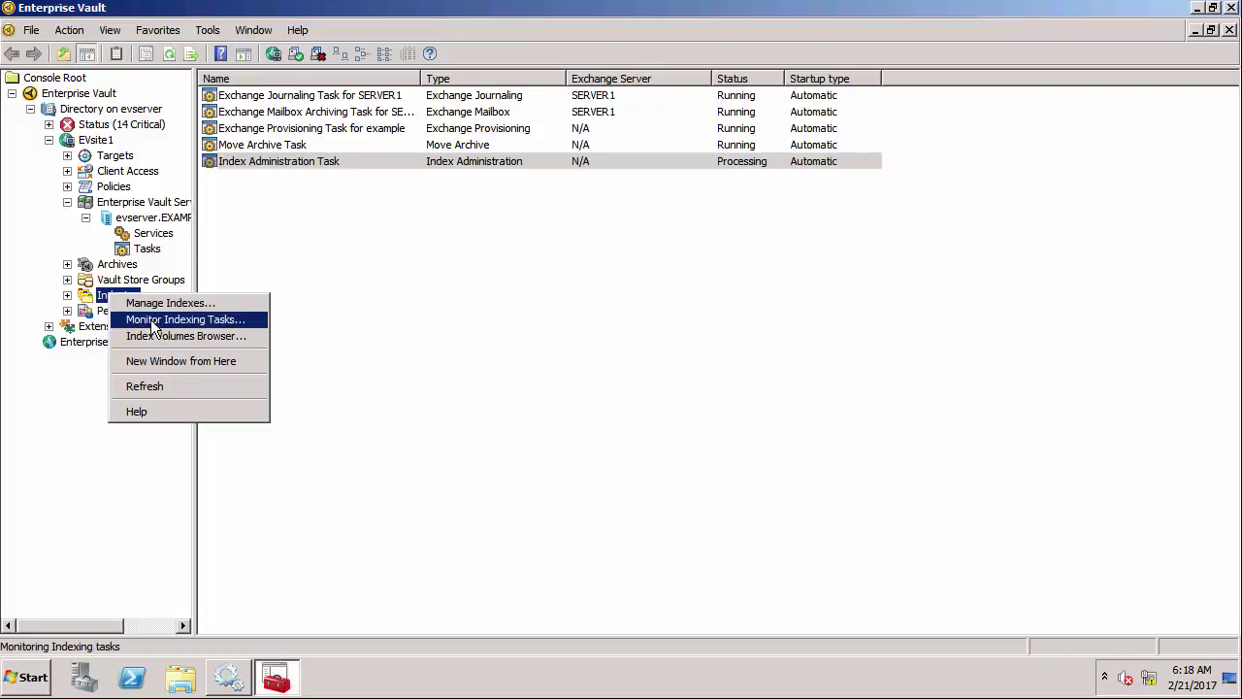
pyautogui.click(154, 321)
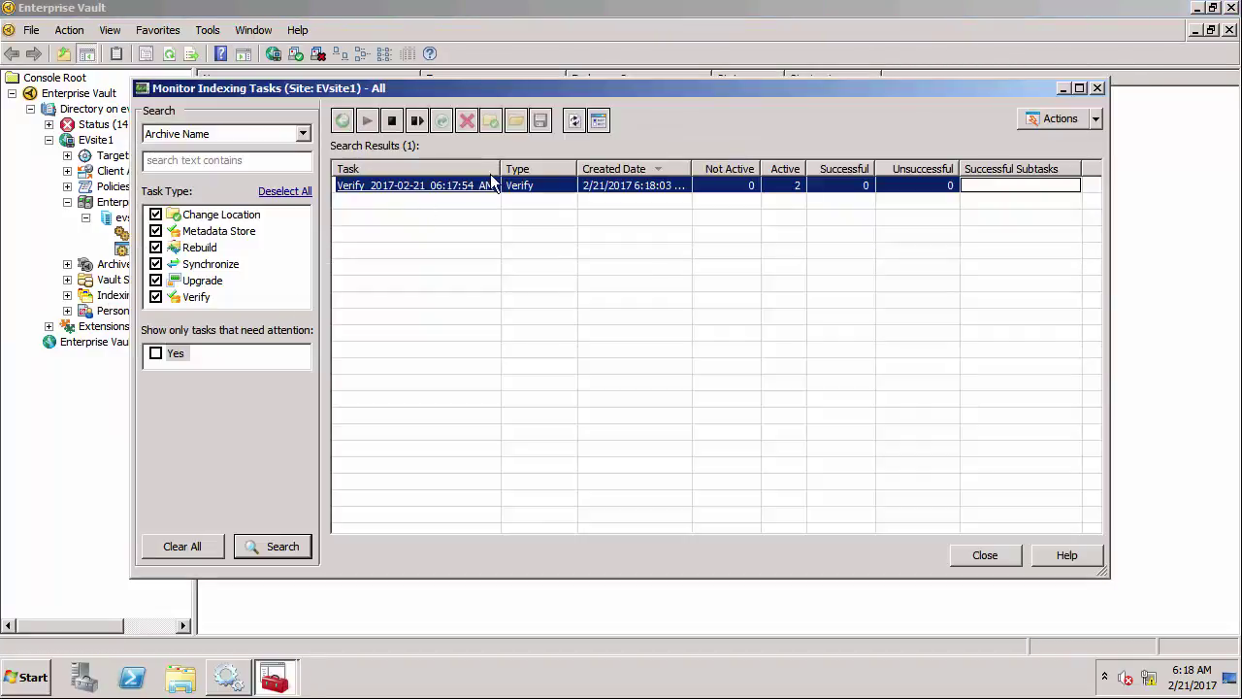
pyautogui.click(574, 123)
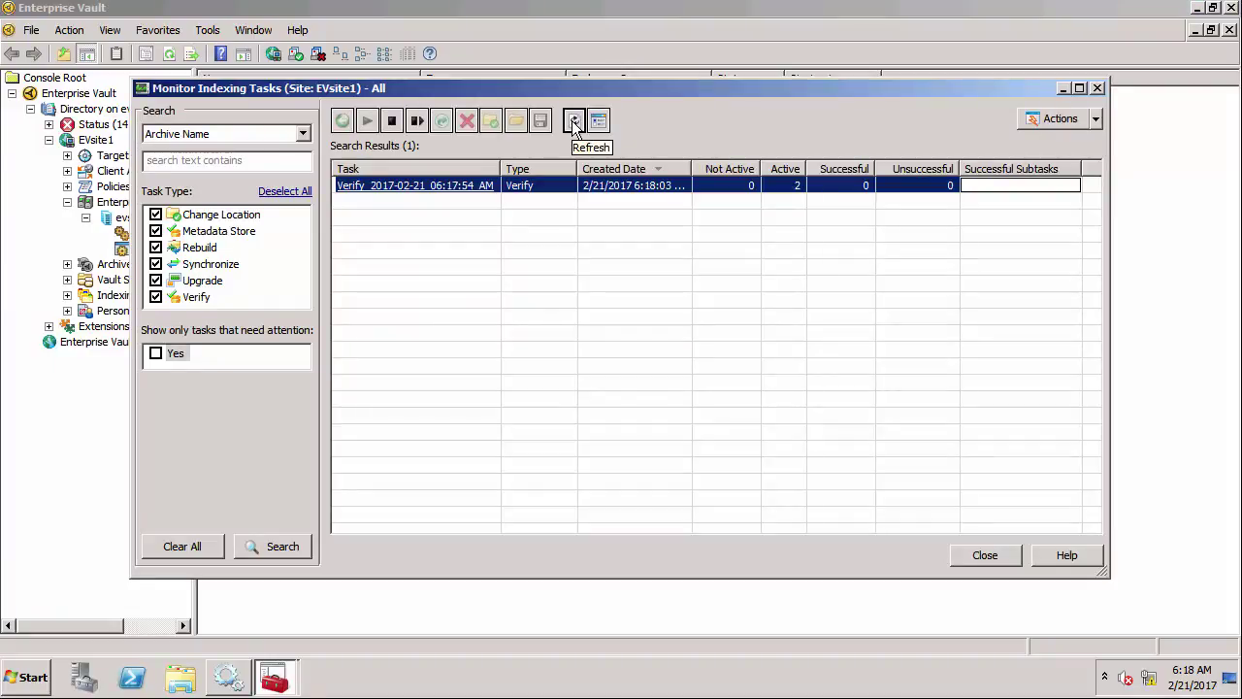
pyautogui.doubleClick(440, 185)
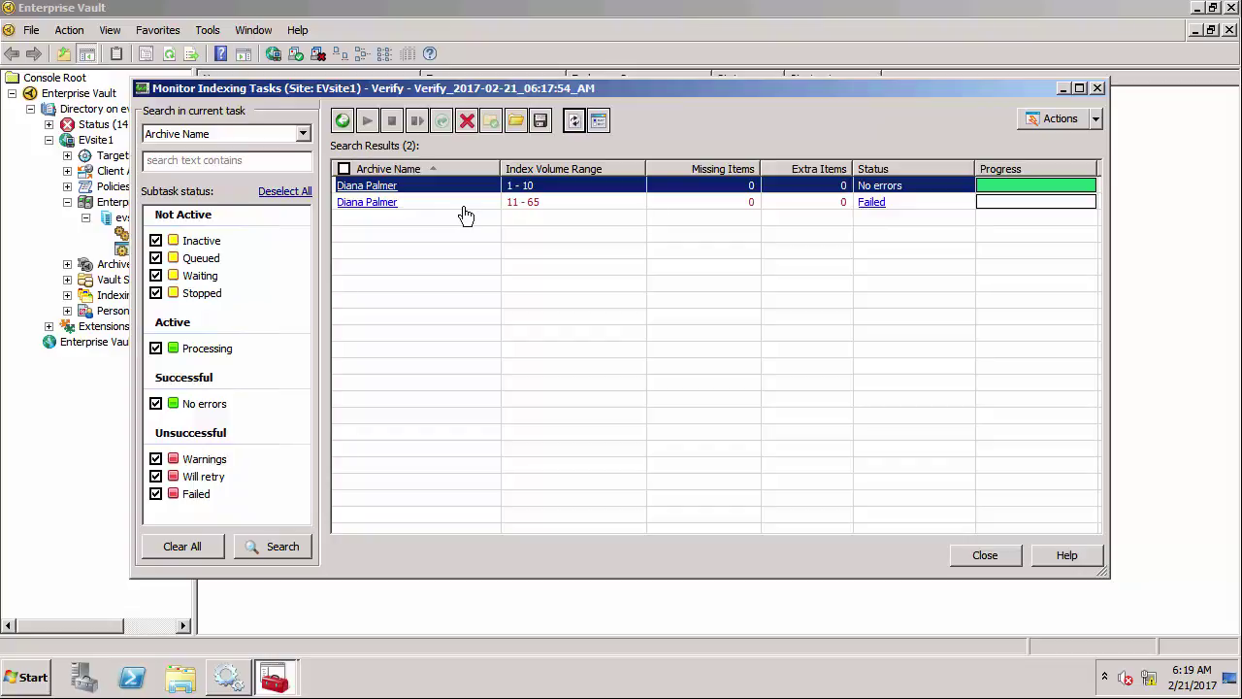
# Step: Review the details and report file of the subtask for index volume range 11 - 65, and close the indexing task monitor
pyautogui.click(389, 205)
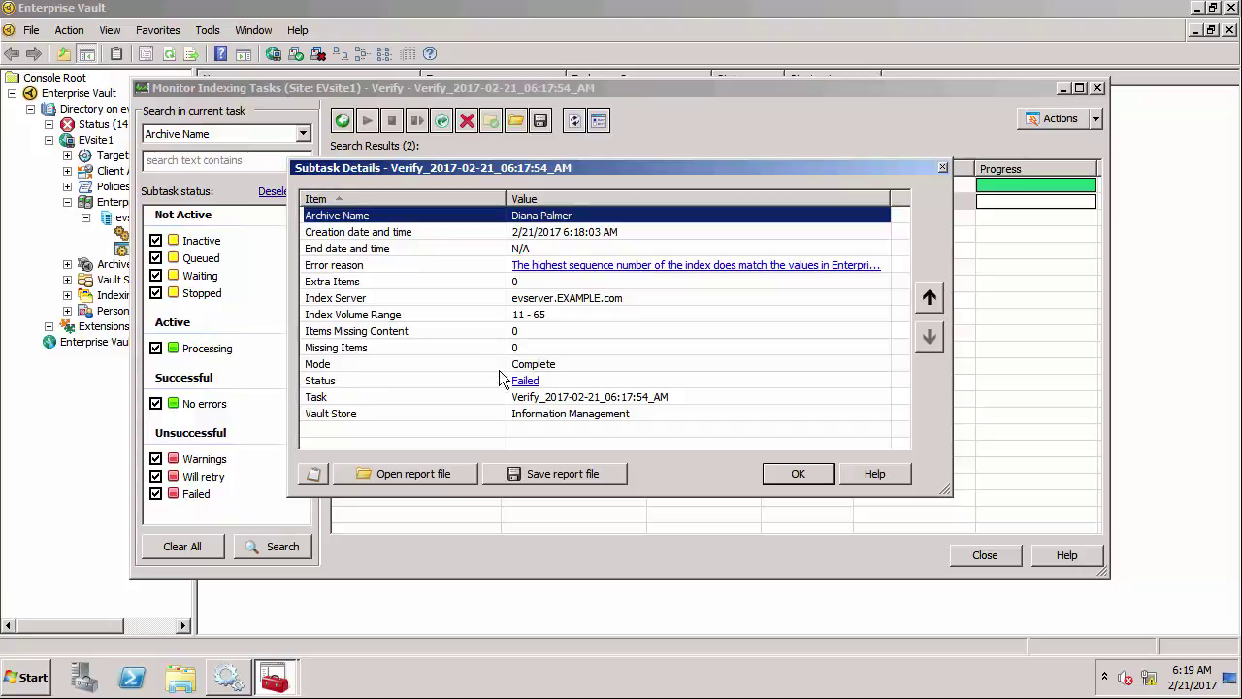
pyautogui.click(449, 466)
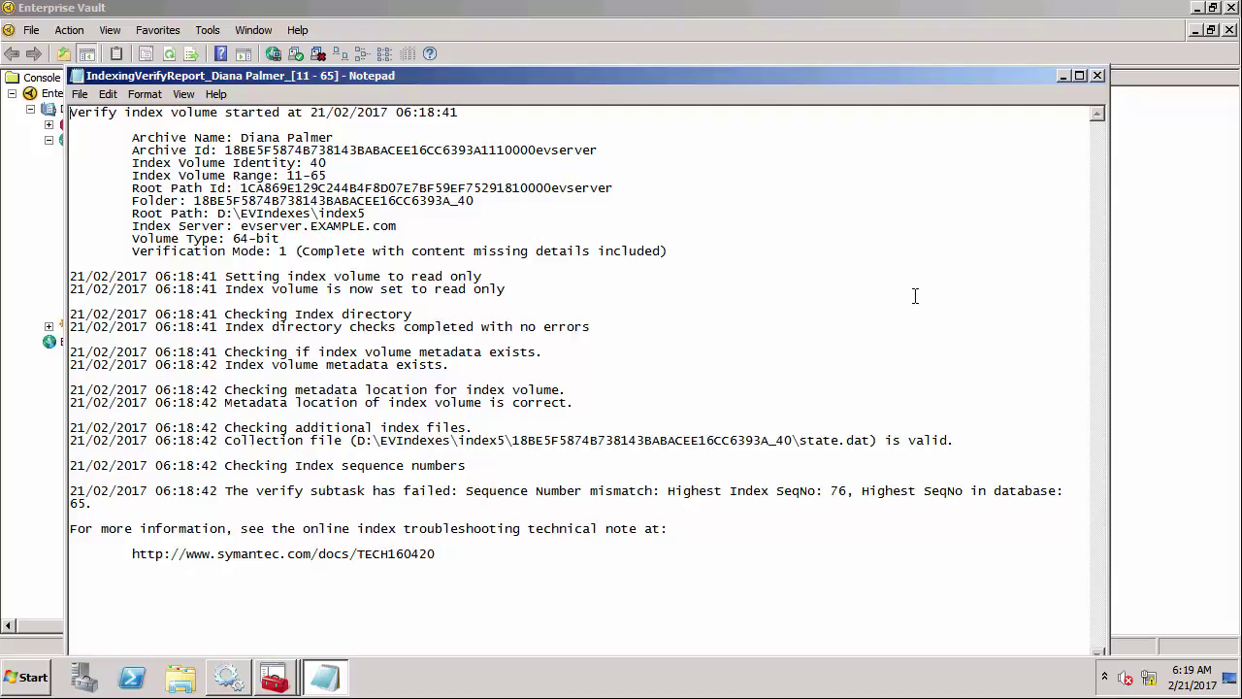
pyautogui.click(1097, 76)
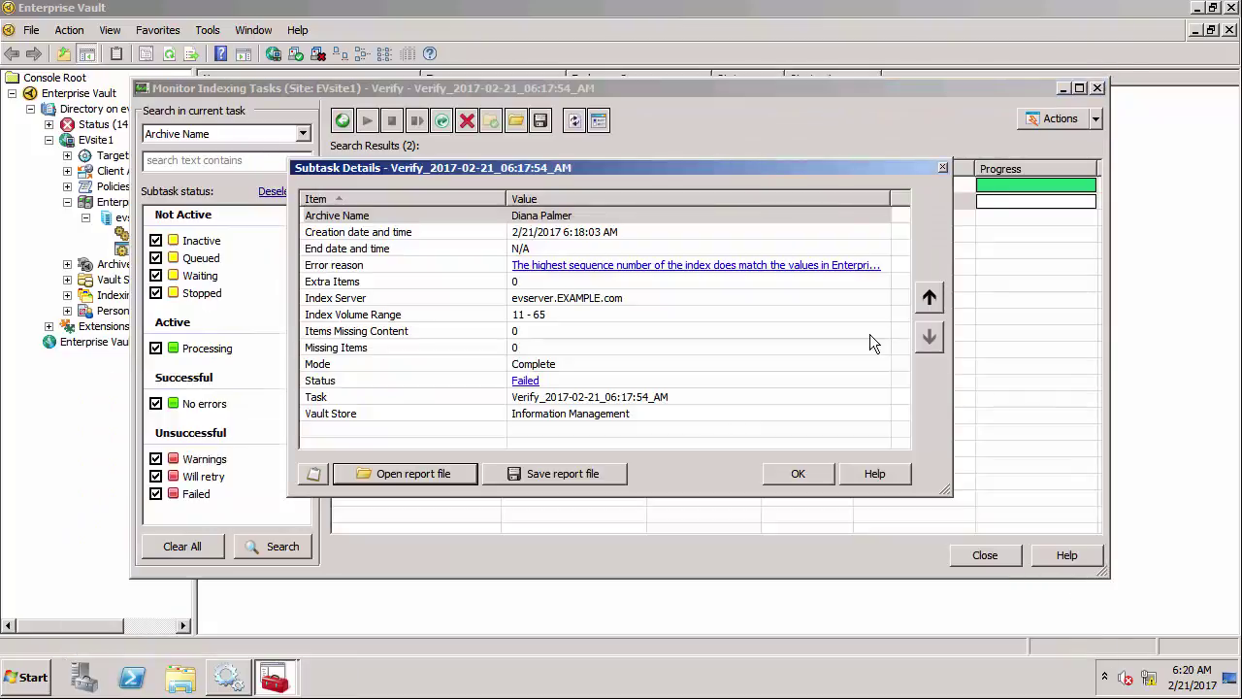
pyautogui.click(818, 473)
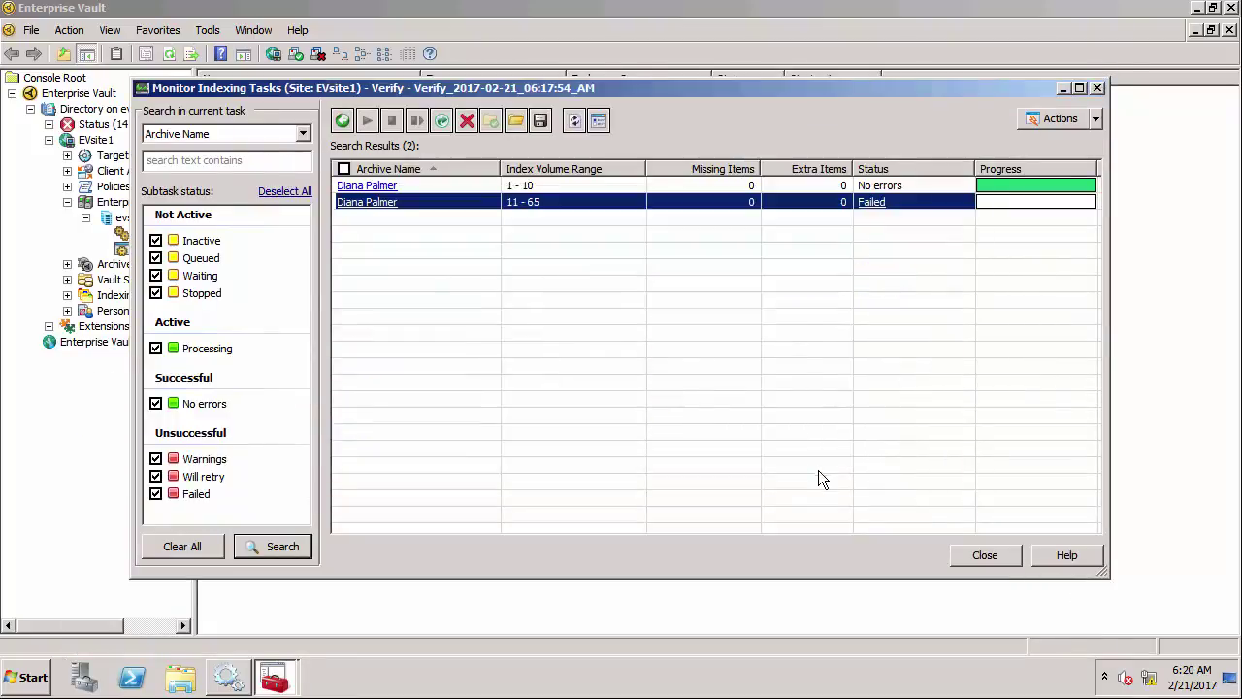
pyautogui.click(973, 555)
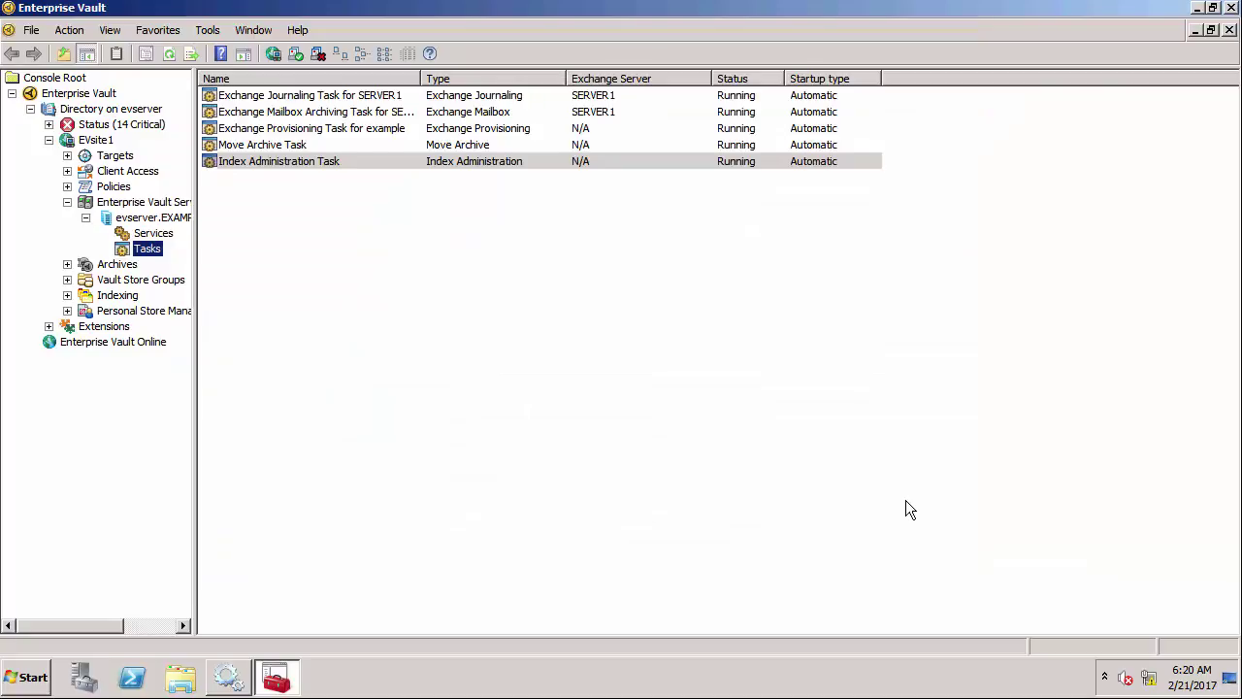
# Step: Open a Command Prompt with administrator rights and change to the root of drive C
pyautogui.click(41, 679)
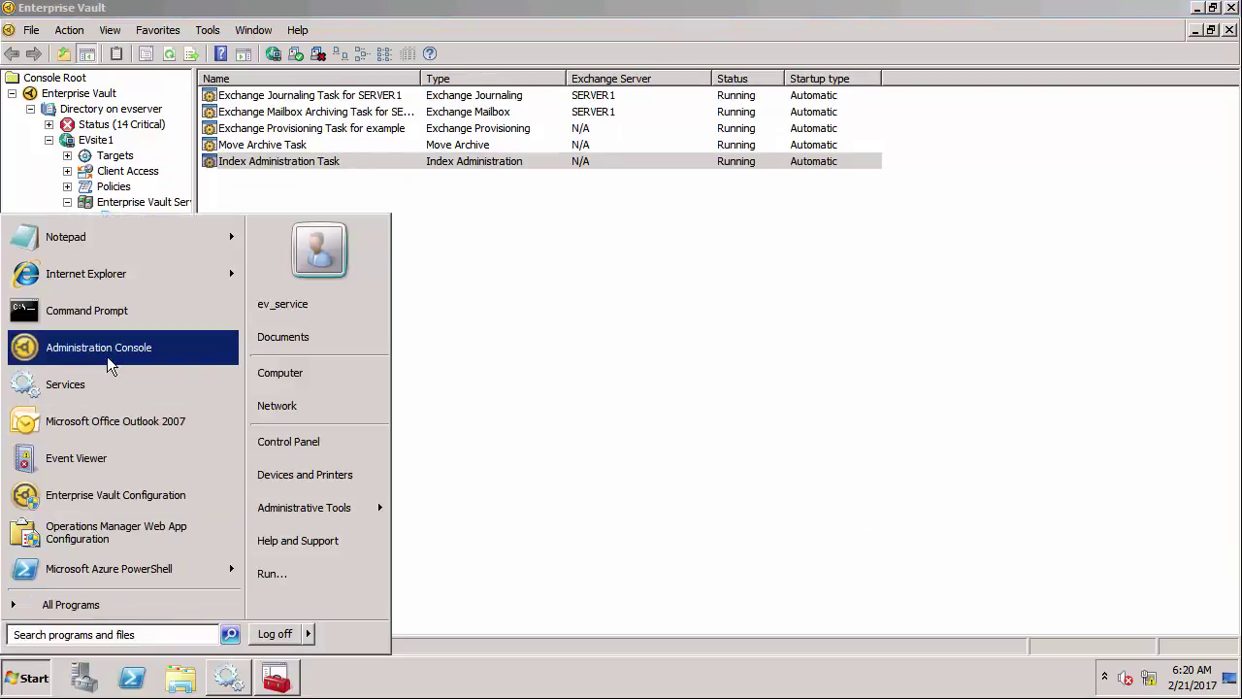
pyautogui.rightClick(111, 330)
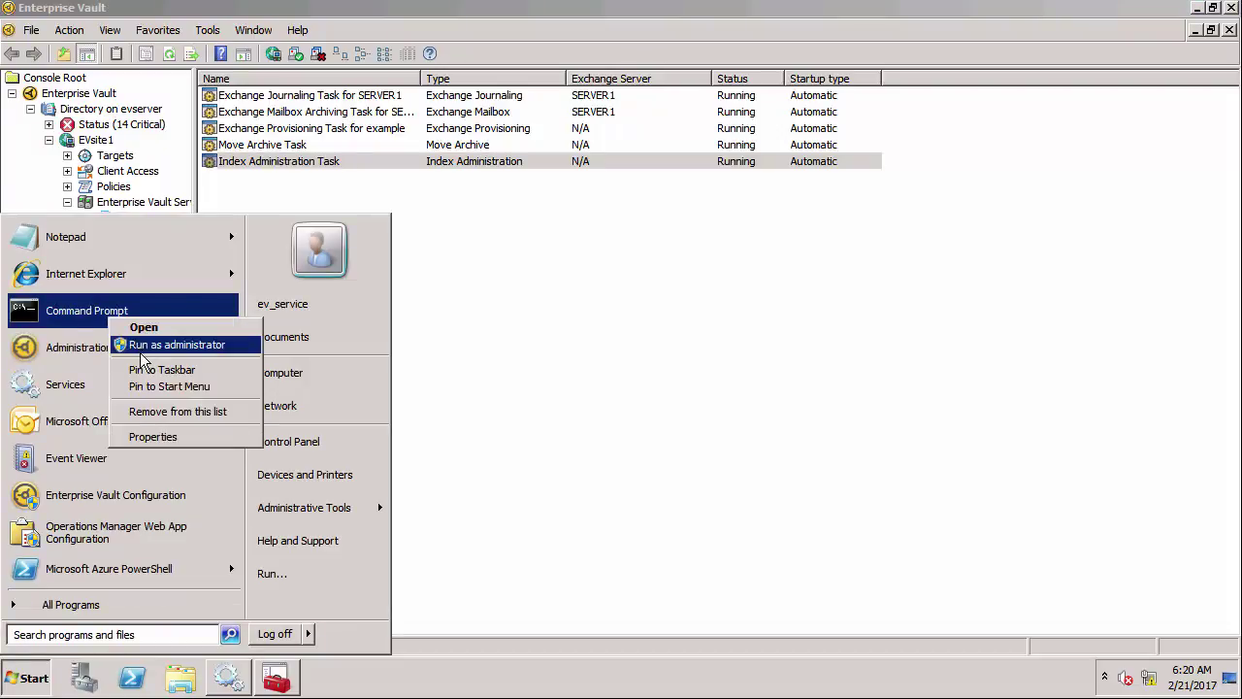
pyautogui.click(141, 349)
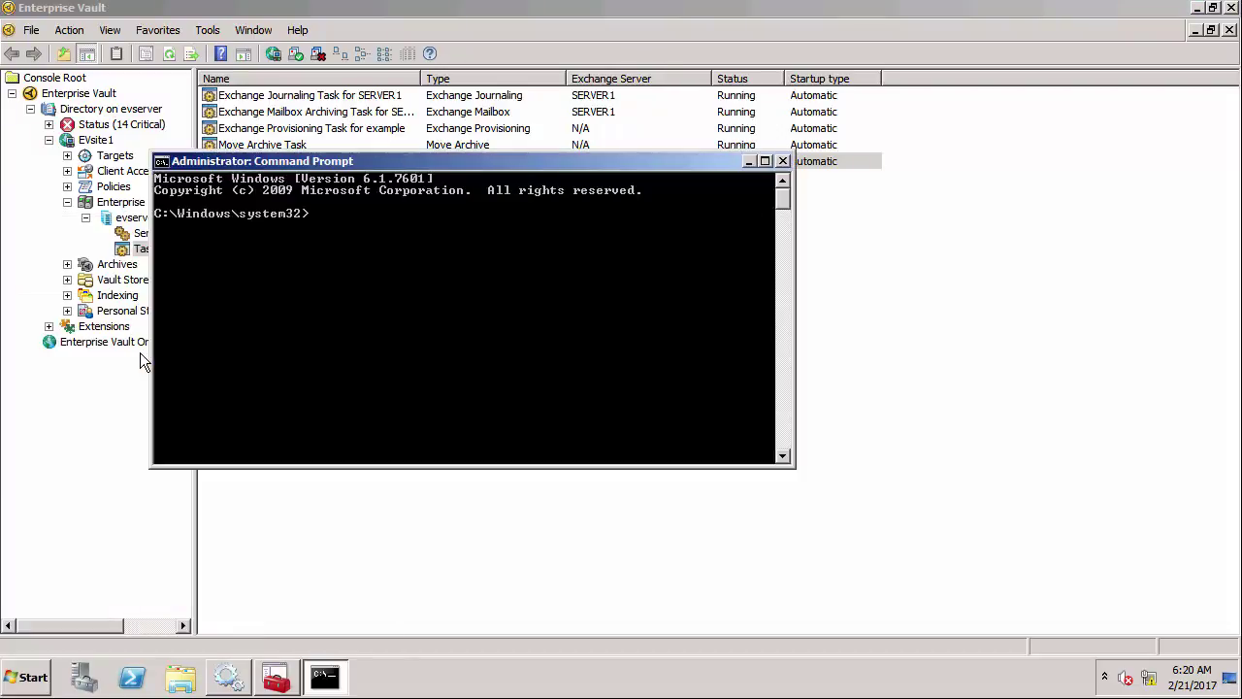
pyautogui.write('c:')
pyautogui.press('Return')
pyautogui.write('cd\\')
pyautogui.press('Return')
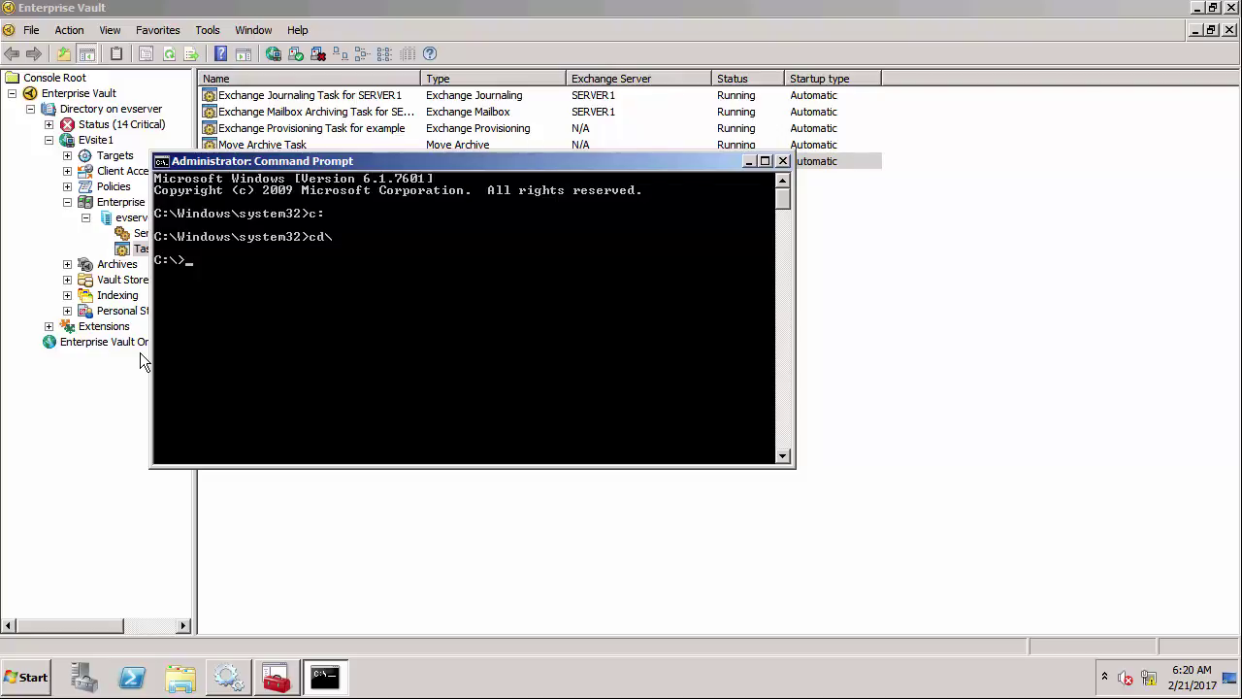
# Step: Change the Command Prompt directory to C:\Program Files (x86)\Enterprise Vault
pyautogui.write('cd pro')
pyautogui.press('Tab')
pyautogui.press('Tab')
pyautogui.press('Return')
pyautogui.write('cd en')
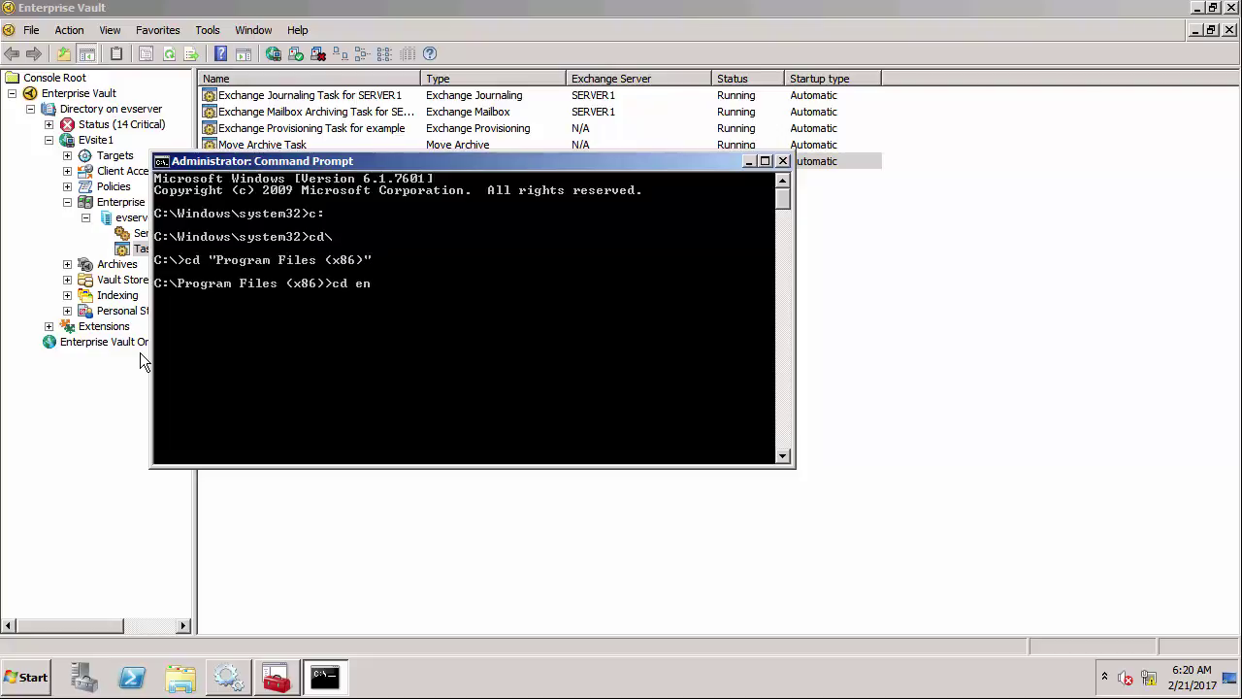
pyautogui.press('Tab')
pyautogui.press('Return')
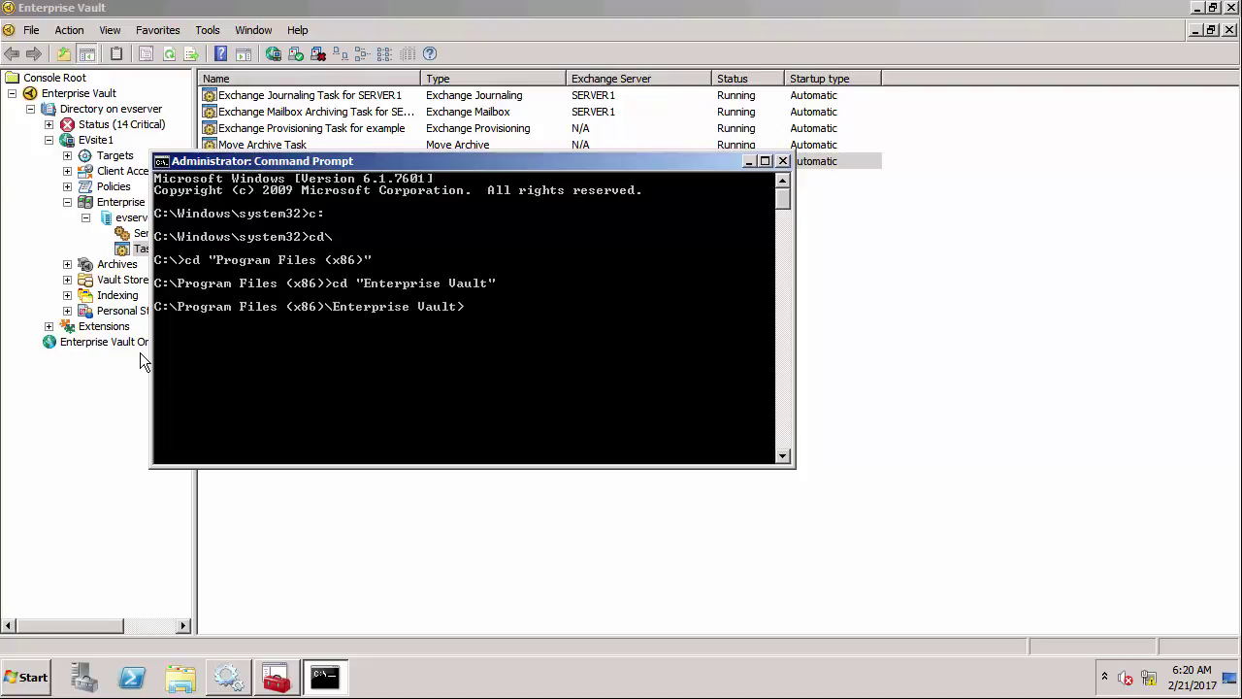
# Step: Start the EVSVR utility and open its operations editor with the edit command
pyautogui.write('evsvr')
pyautogui.press('Return')
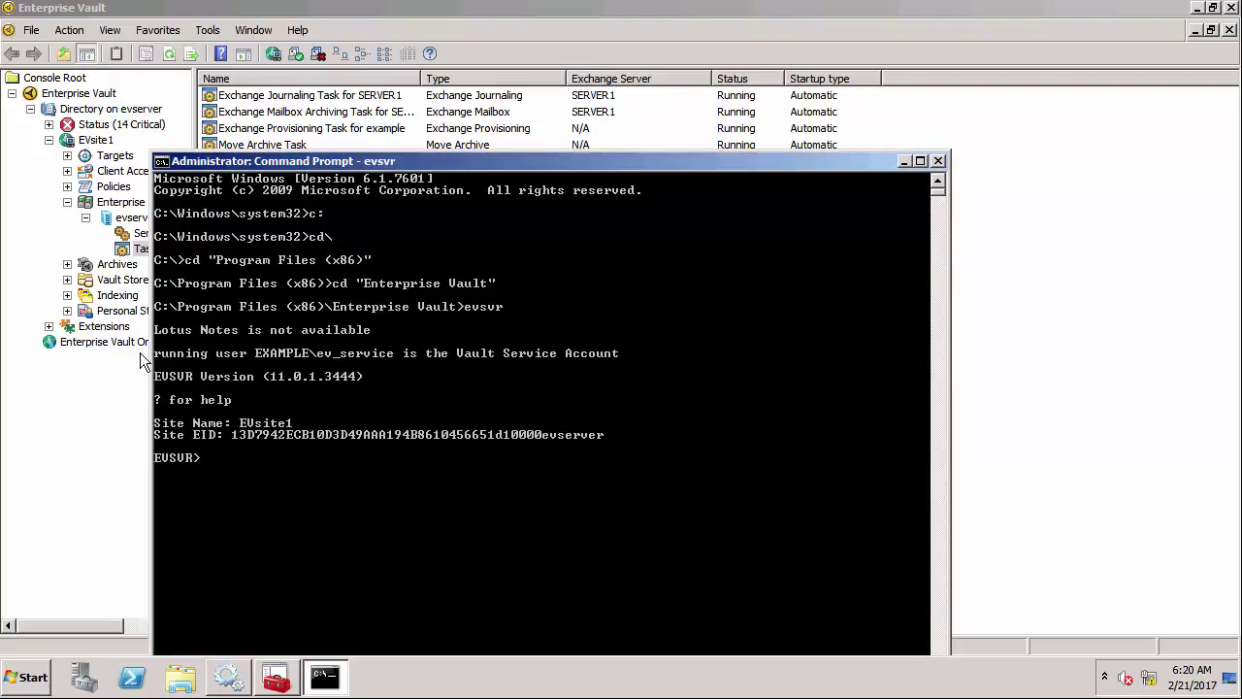
pyautogui.write('edit')
pyautogui.press('Return')
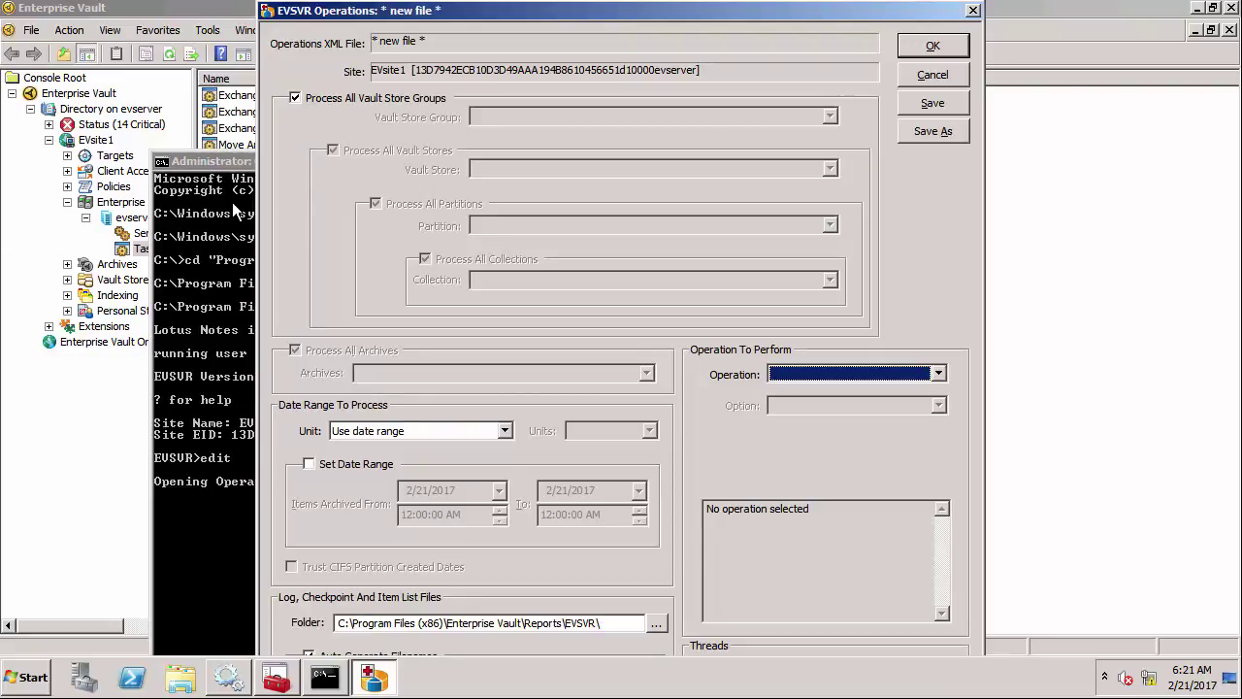
# Step: Limit the EVSVR operation to the Information Management vault store instead of all vault store groups and vault stores
pyautogui.click(317, 97)
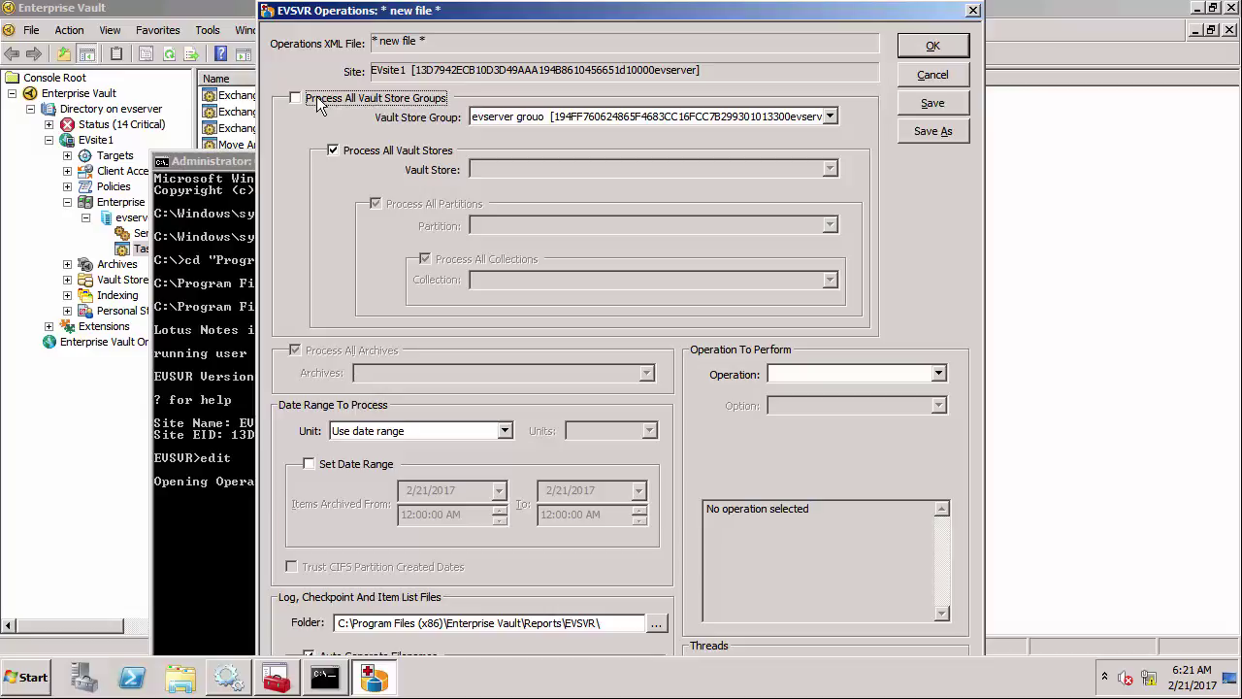
pyautogui.click(352, 152)
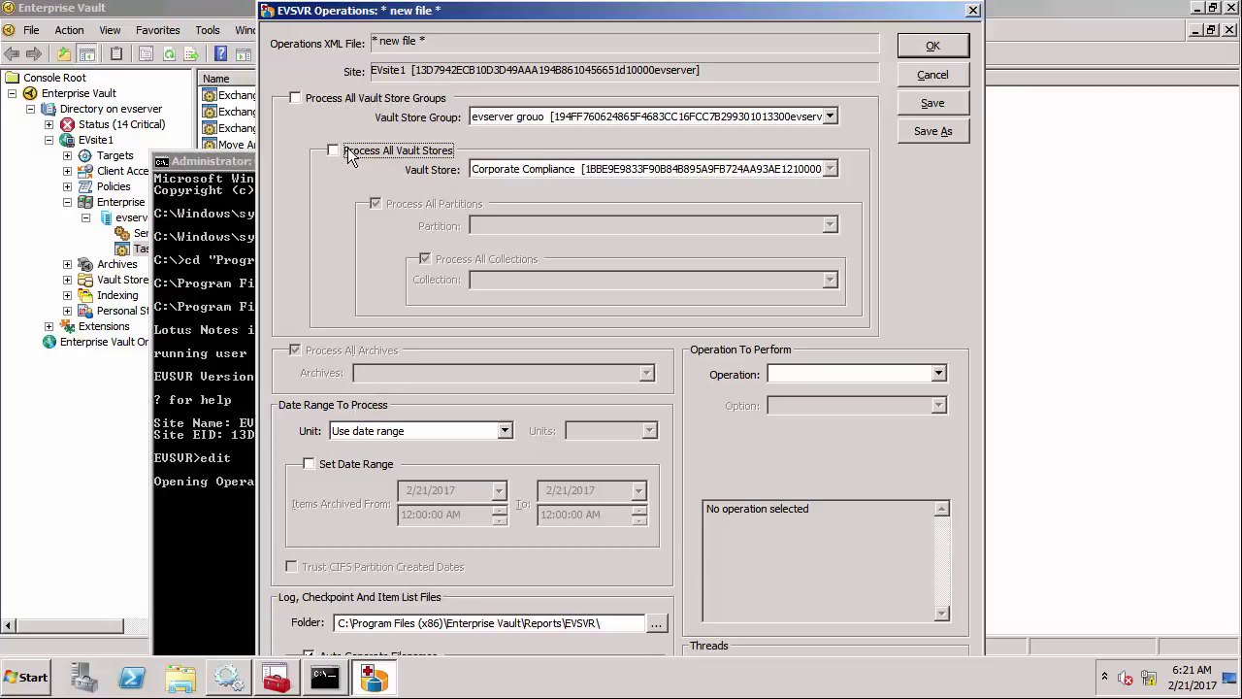
pyautogui.click(493, 169)
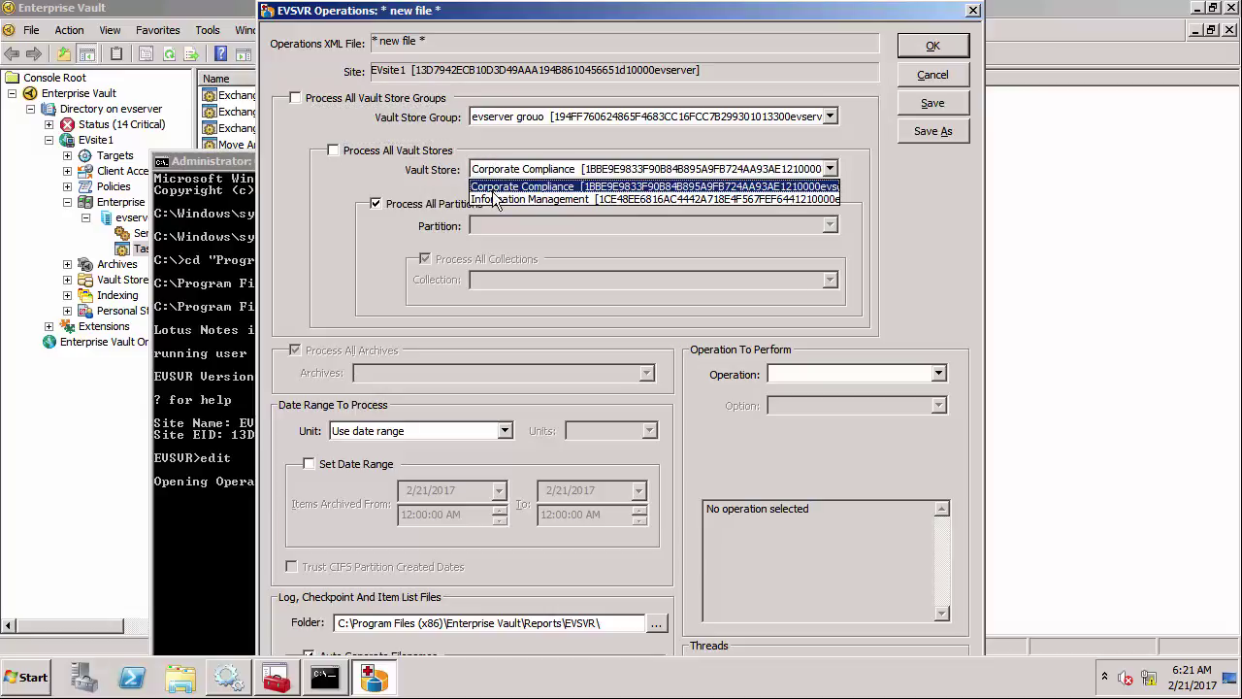
pyautogui.click(495, 199)
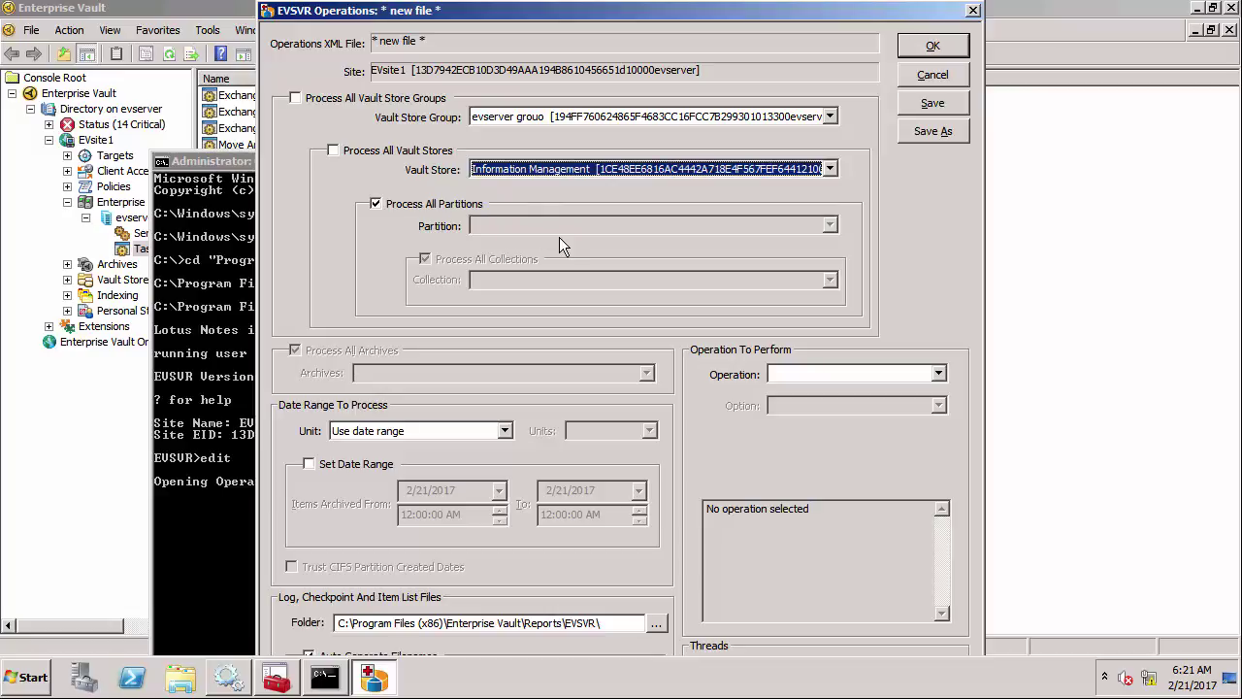
# Step: Set the operation to perform to Verify with the DatabaseReferences option
pyautogui.click(940, 374)
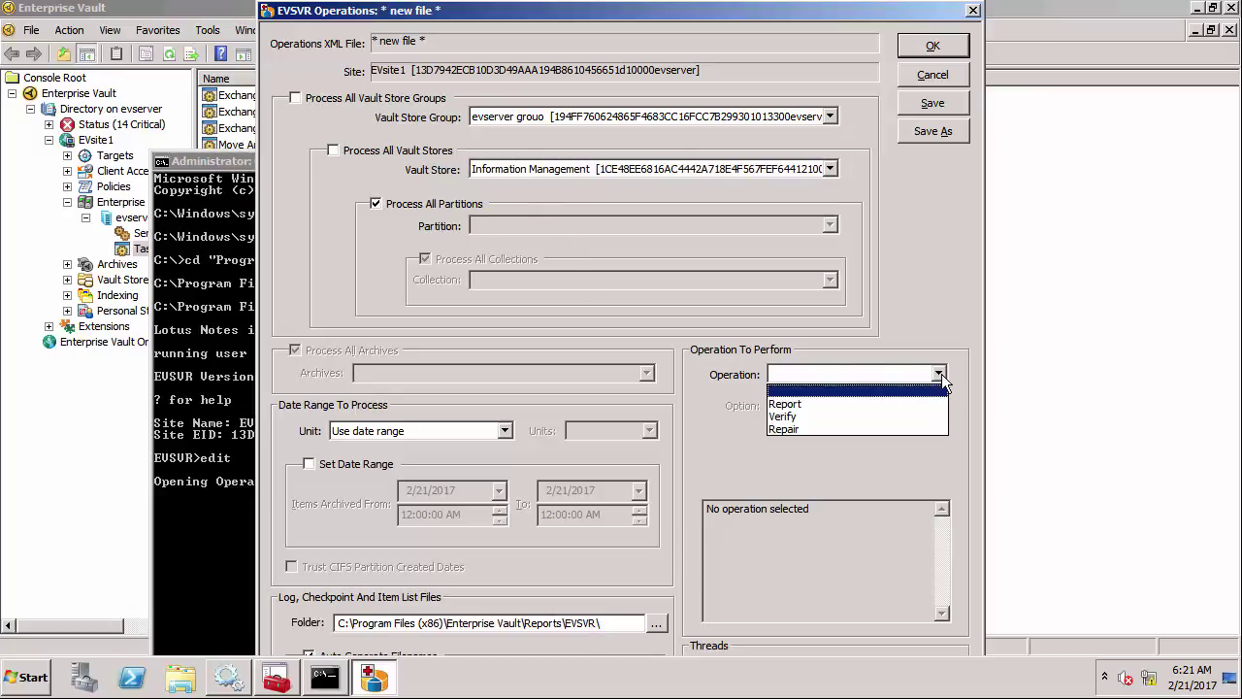
pyautogui.click(924, 412)
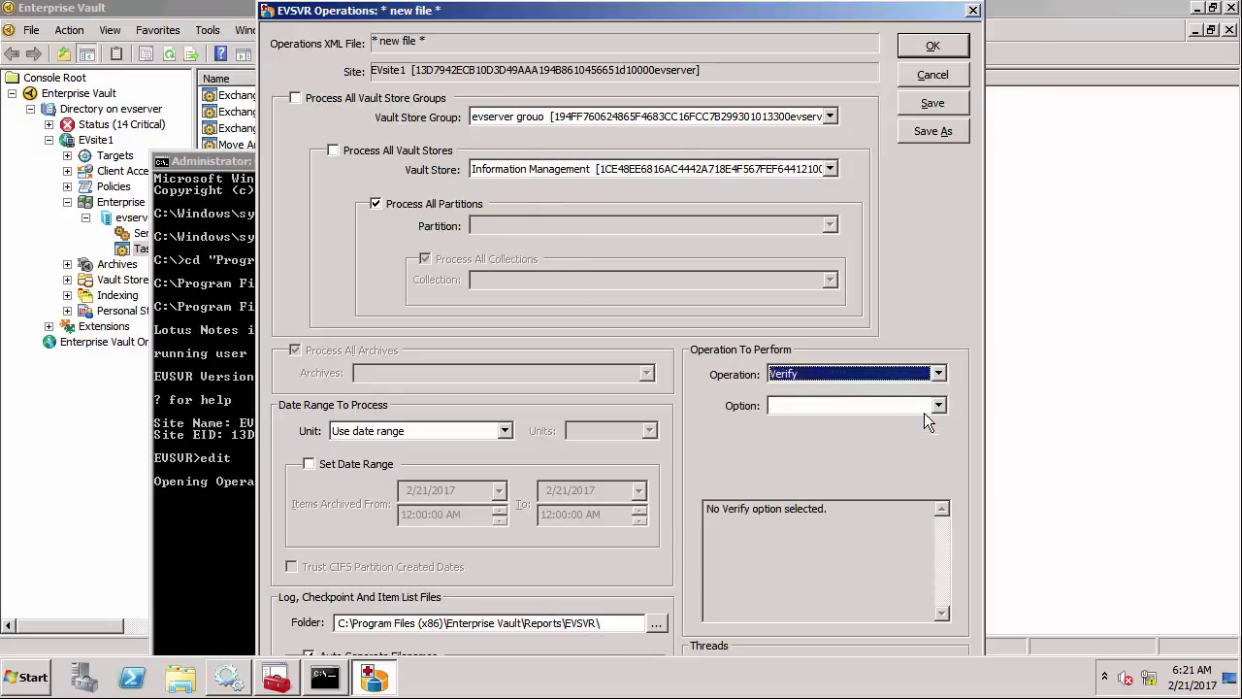
pyautogui.click(940, 408)
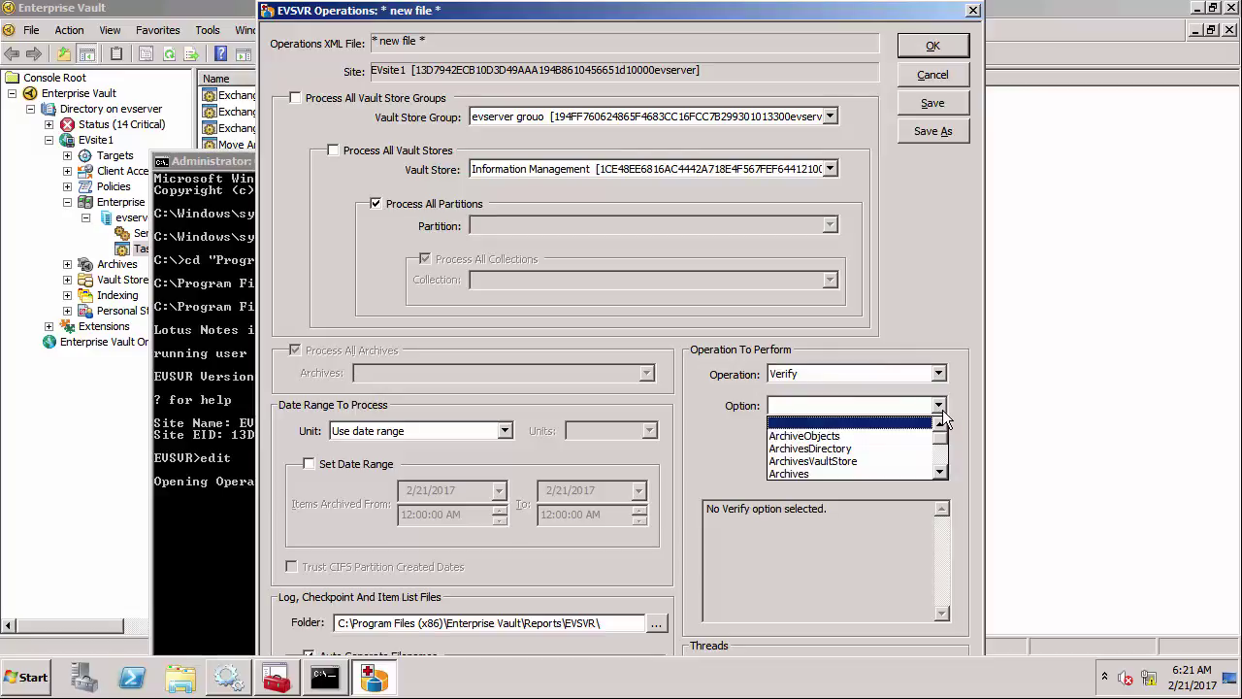
pyautogui.scroll(-1, 944, 466)
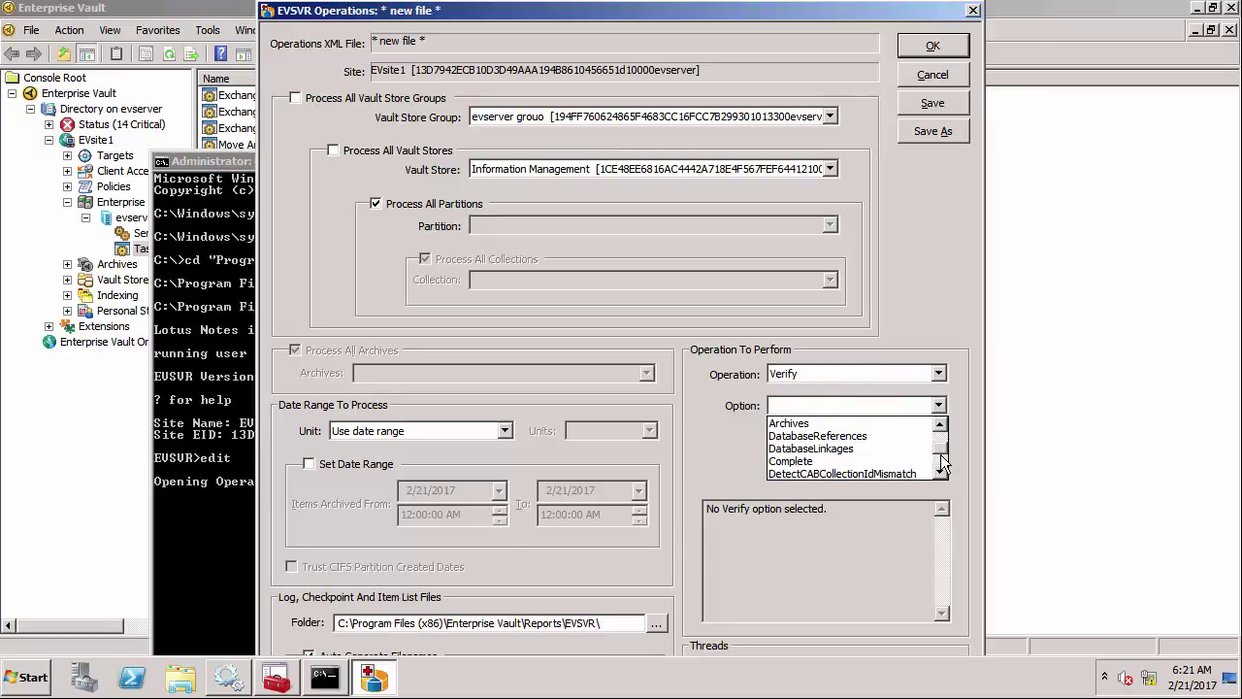
pyautogui.click(870, 437)
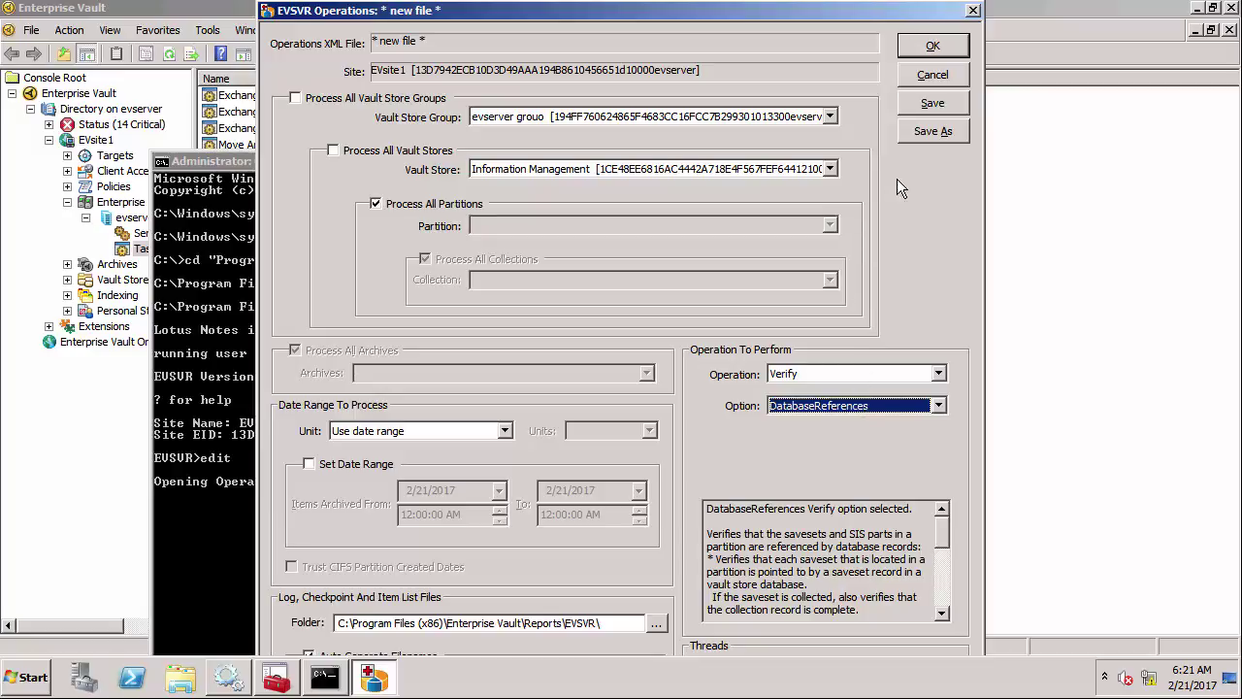
# Step: Save the EVSVR operation as verify.xml in the Enterprise Vault folder and accept the operation settings
pyautogui.click(915, 133)
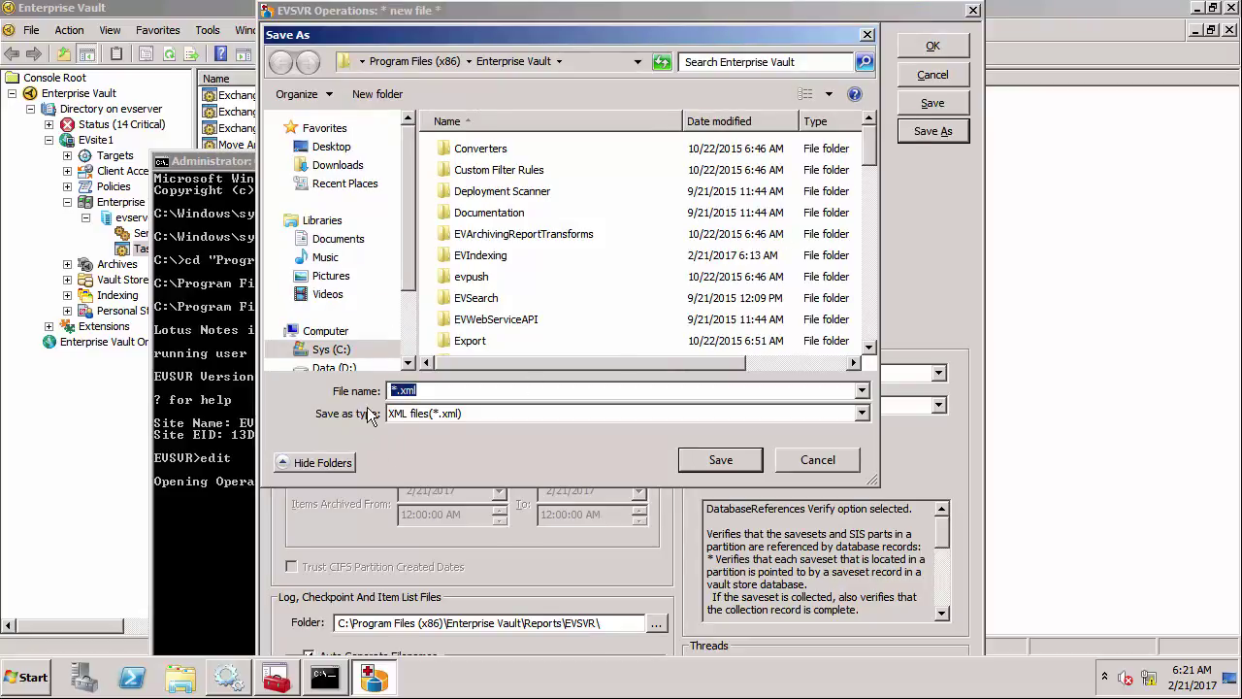
pyautogui.click(392, 391)
pyautogui.write('verify')
pyautogui.press('Delete')
pyautogui.click(698, 467)
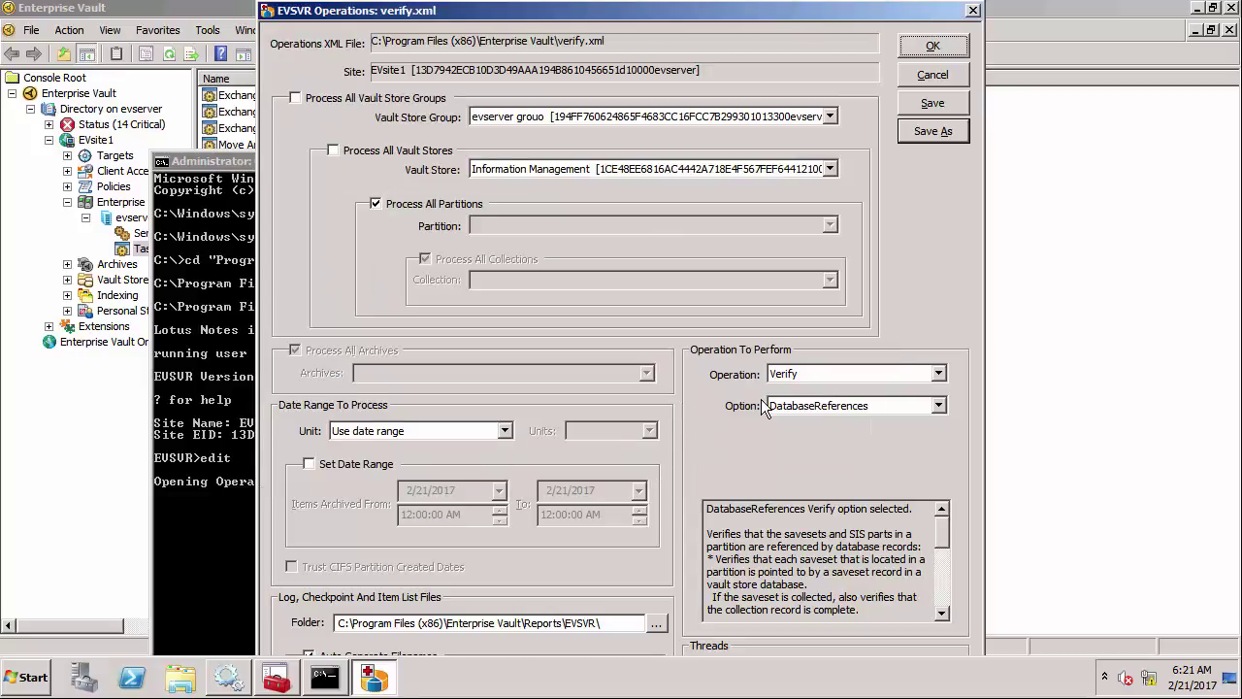
pyautogui.click(931, 47)
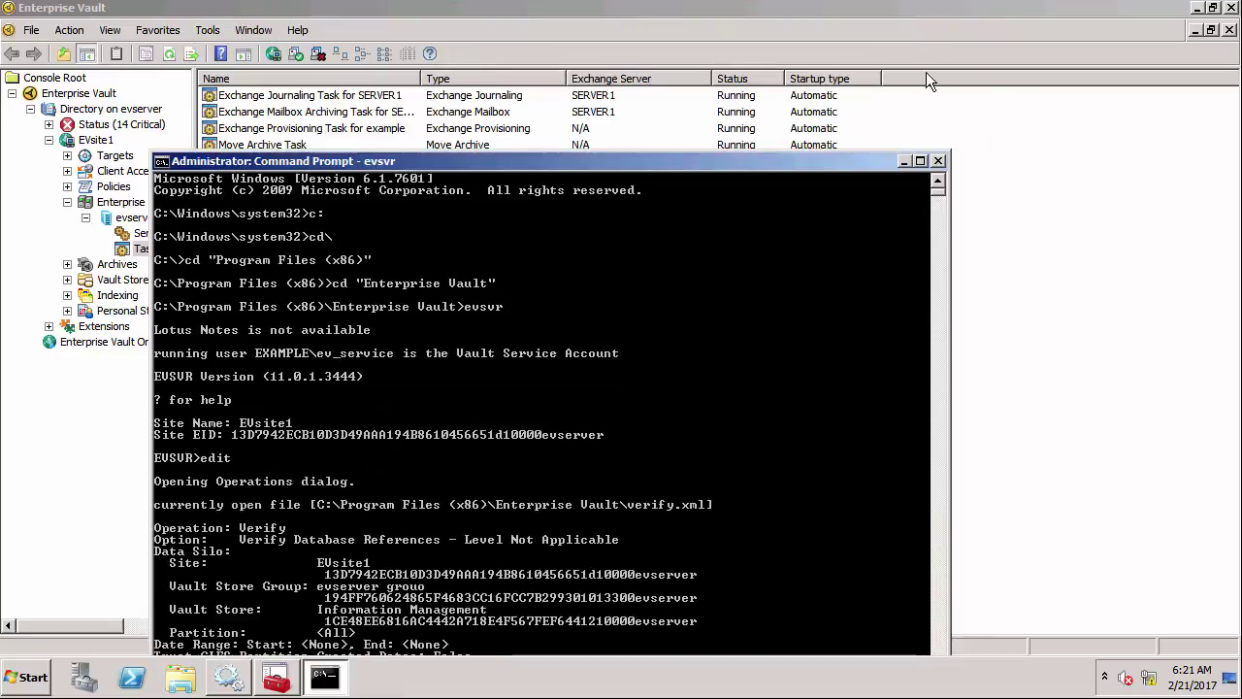
# Step: Move the Command Prompt window higher and run the verify operation with the EVSVR start command
pyautogui.moveTo(864, 162); pyautogui.dragTo(874, 58)
pyautogui.write('start')
pyautogui.press('Return')
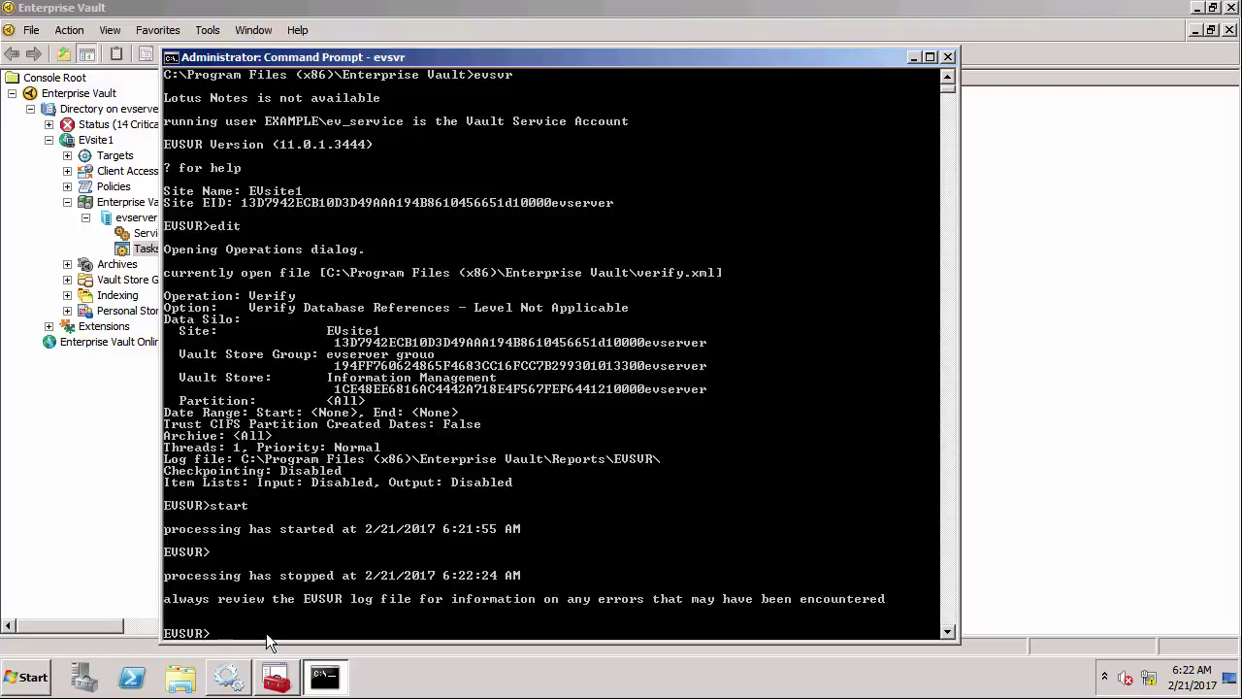
pyautogui.click(179, 676)
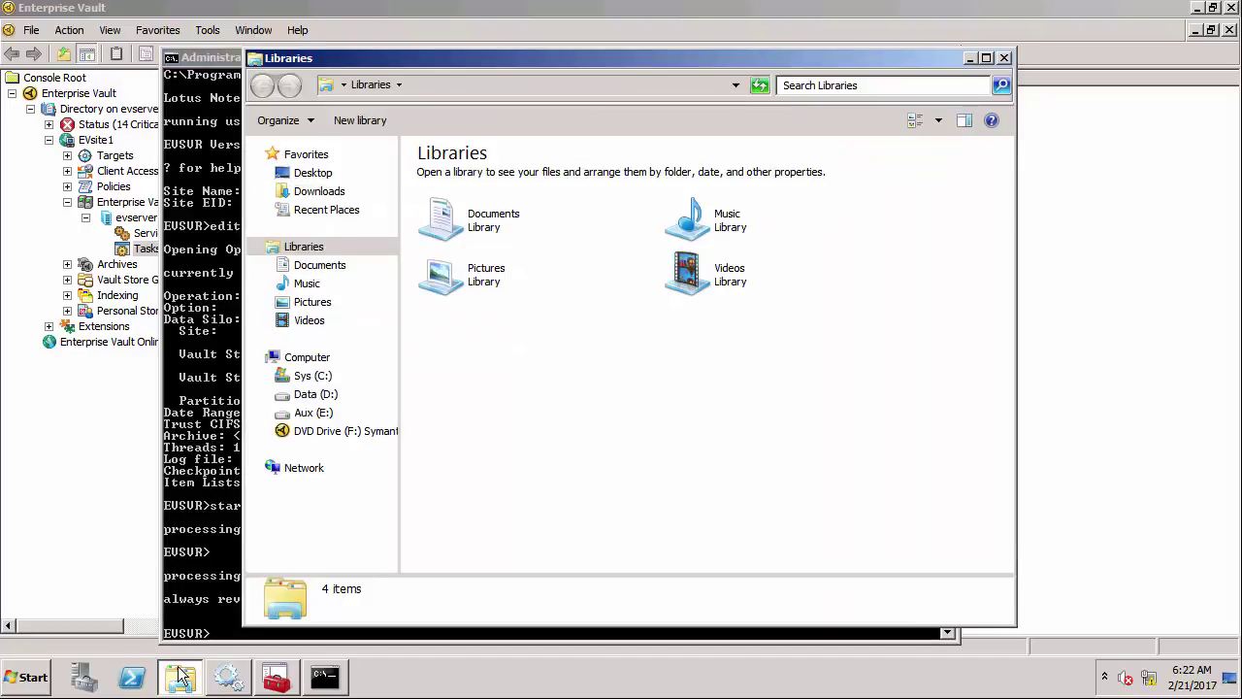
pyautogui.click(313, 377)
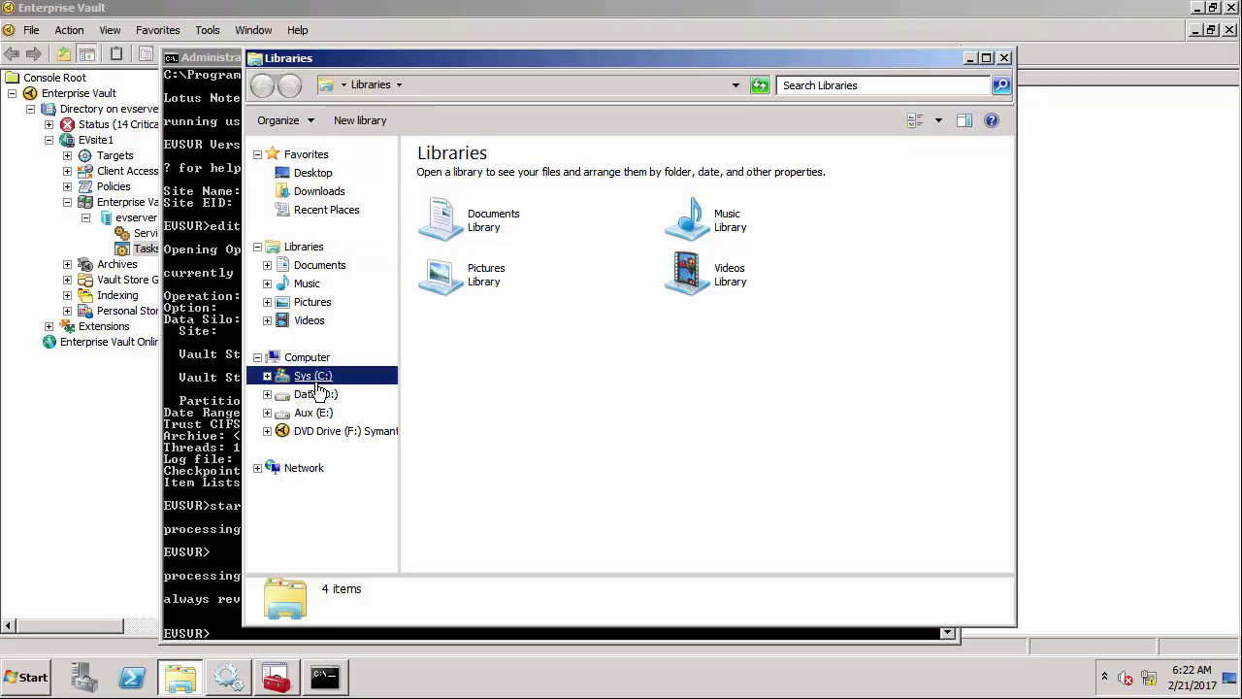
pyautogui.doubleClick(461, 283)
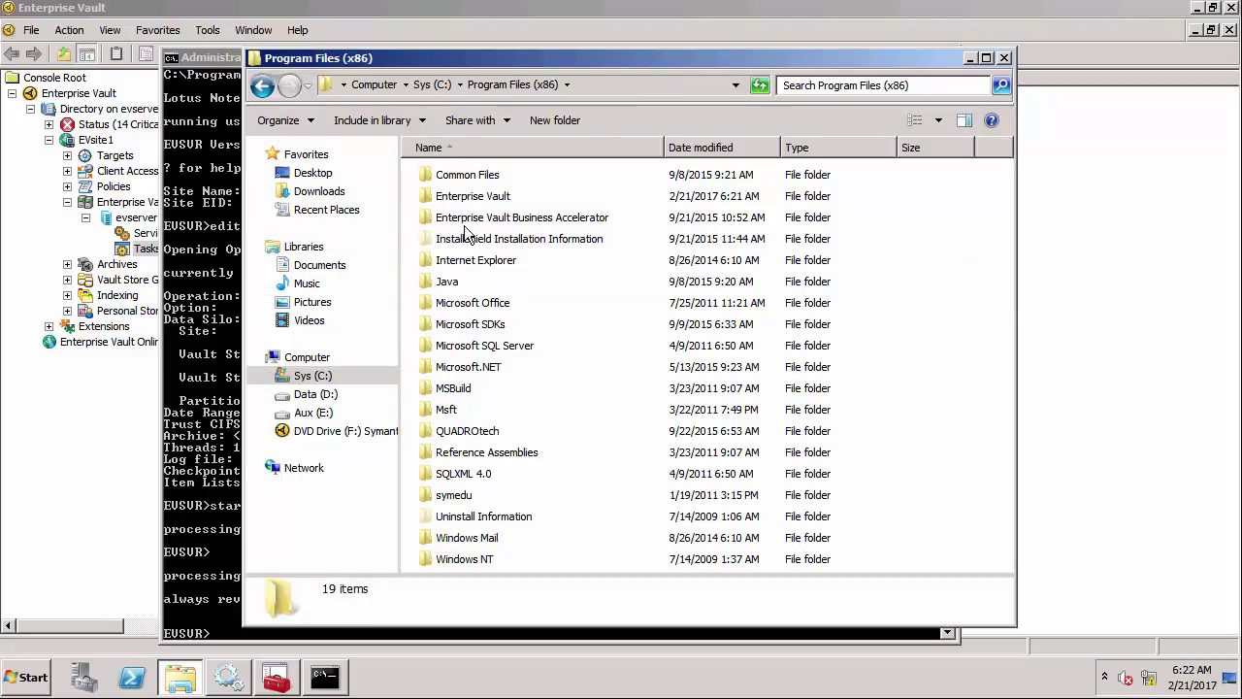
pyautogui.doubleClick(466, 198)
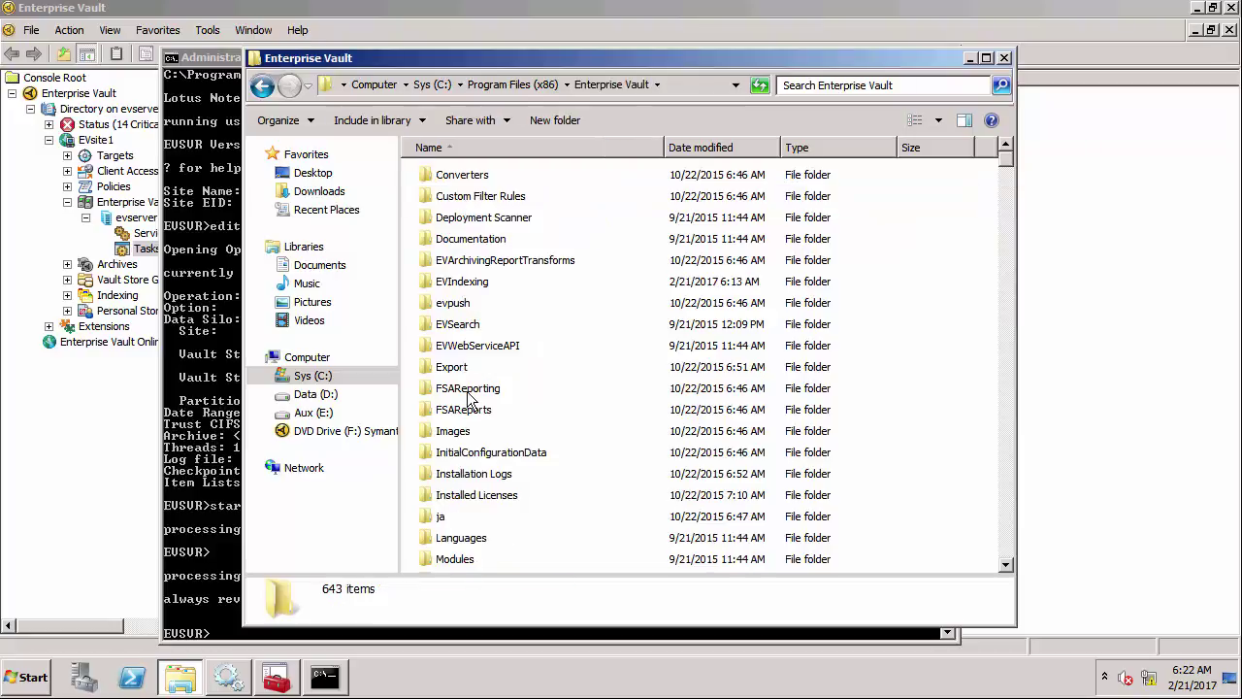
pyautogui.scroll(-3, 469, 432)
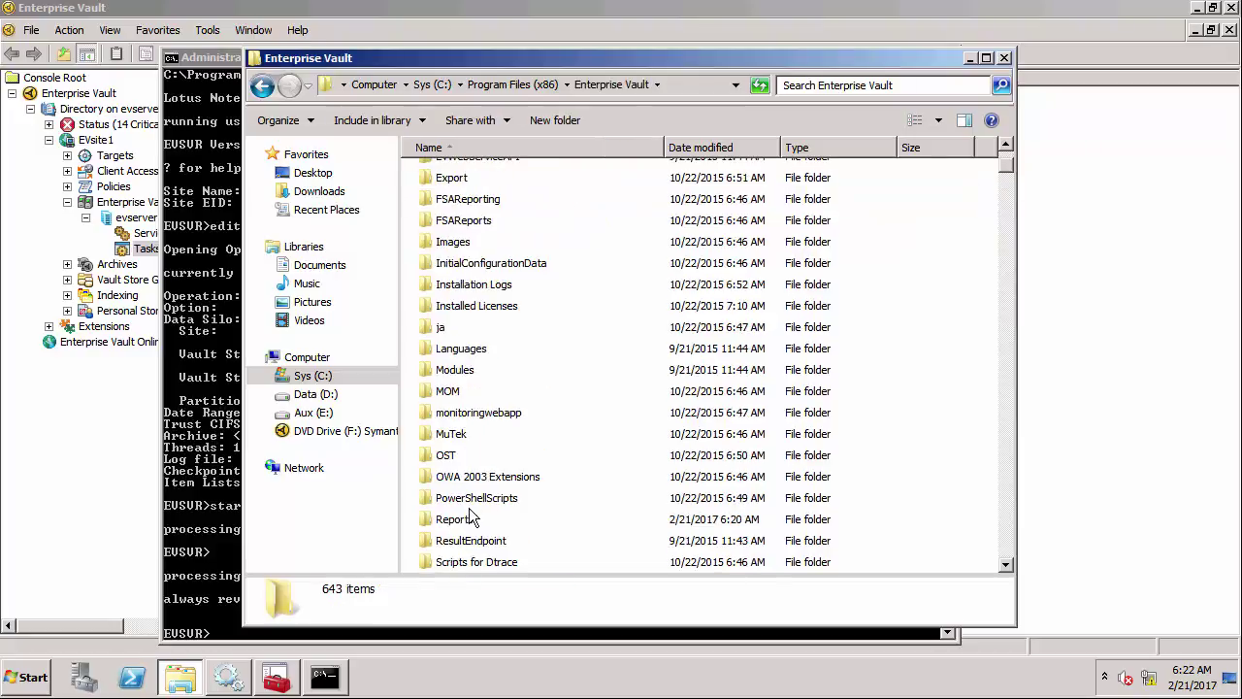
pyautogui.doubleClick(470, 522)
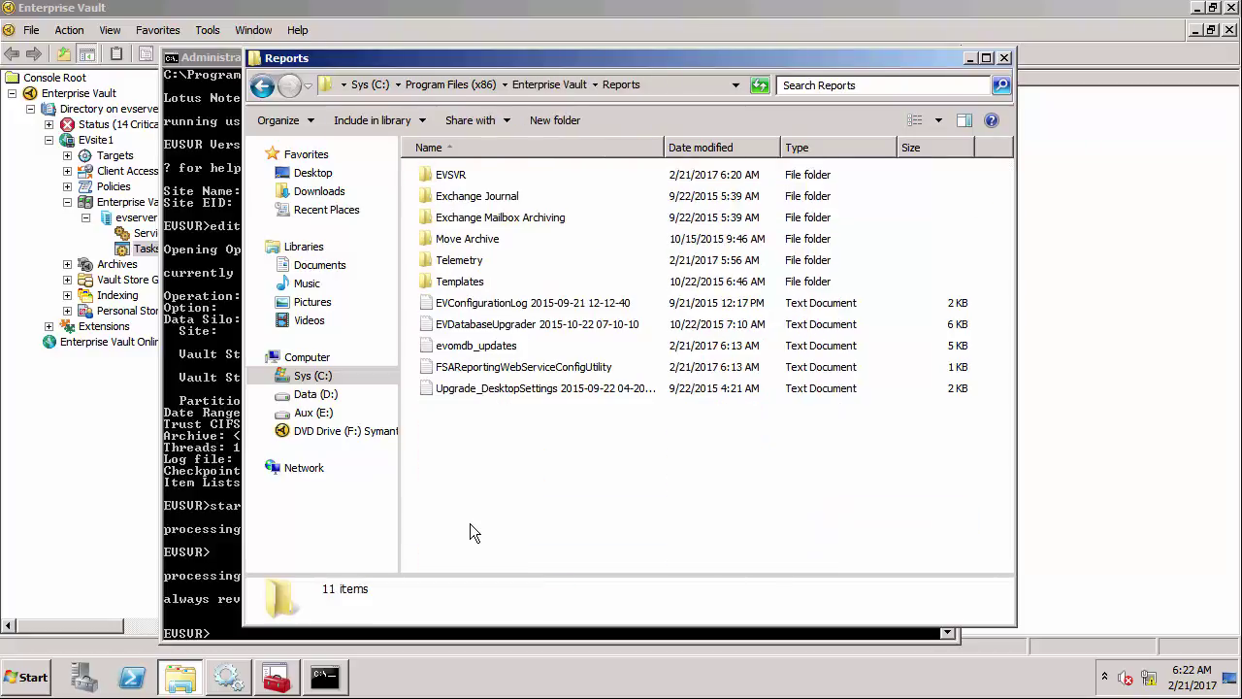
pyautogui.doubleClick(442, 174)
pyautogui.click(441, 175)
pyautogui.doubleClick(442, 175)
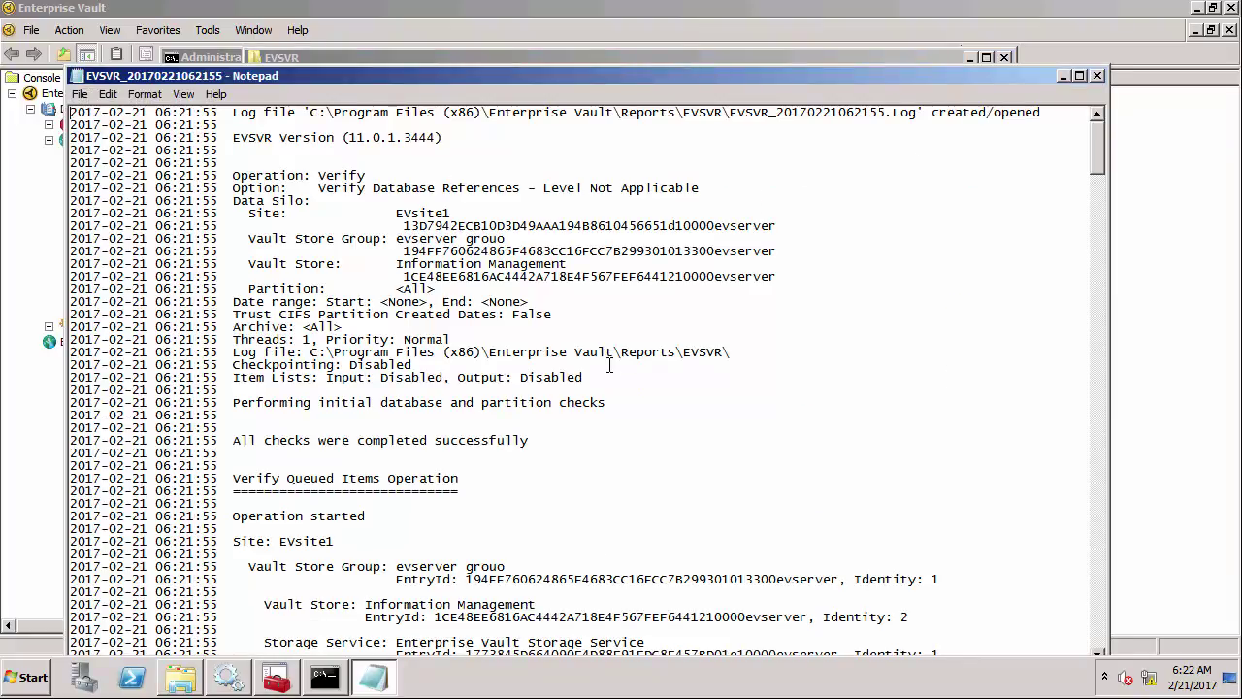
# Step: Review the verify log for missing saveset and storage queue records, close it and minimize the EVSVR folder window
pyautogui.scroll(-3, 580, 373)
pyautogui.scroll(-3, 580, 374)
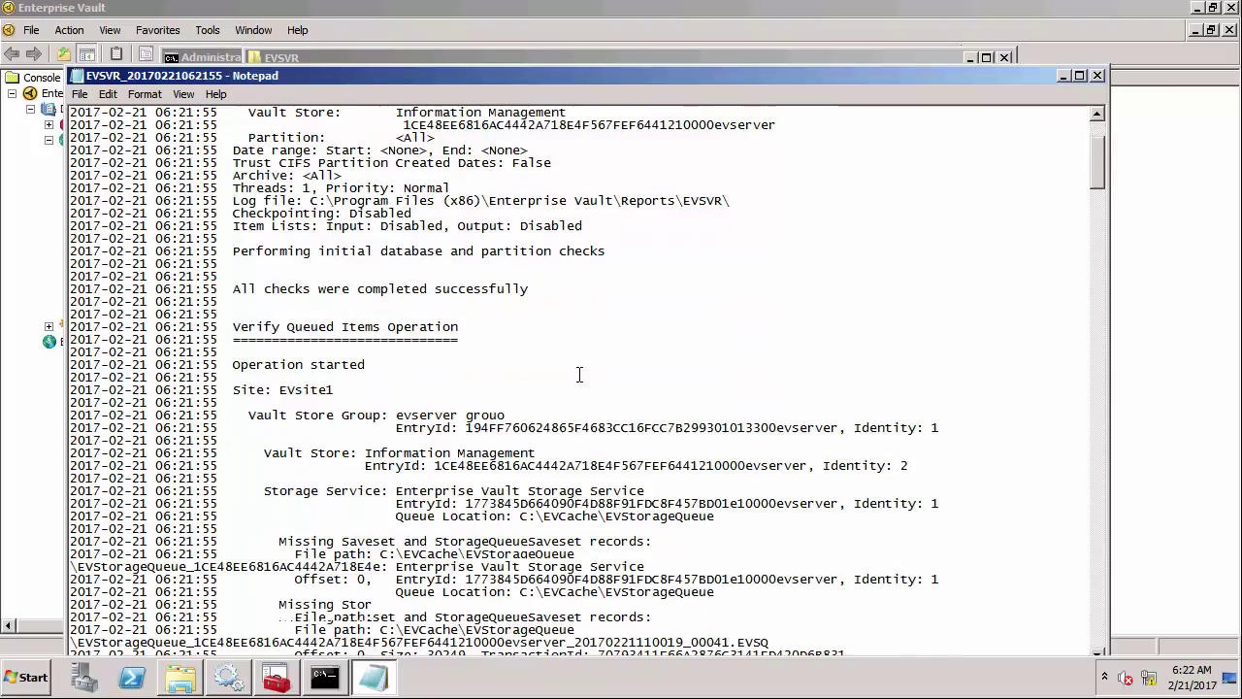
pyautogui.scroll(-6, 579, 374)
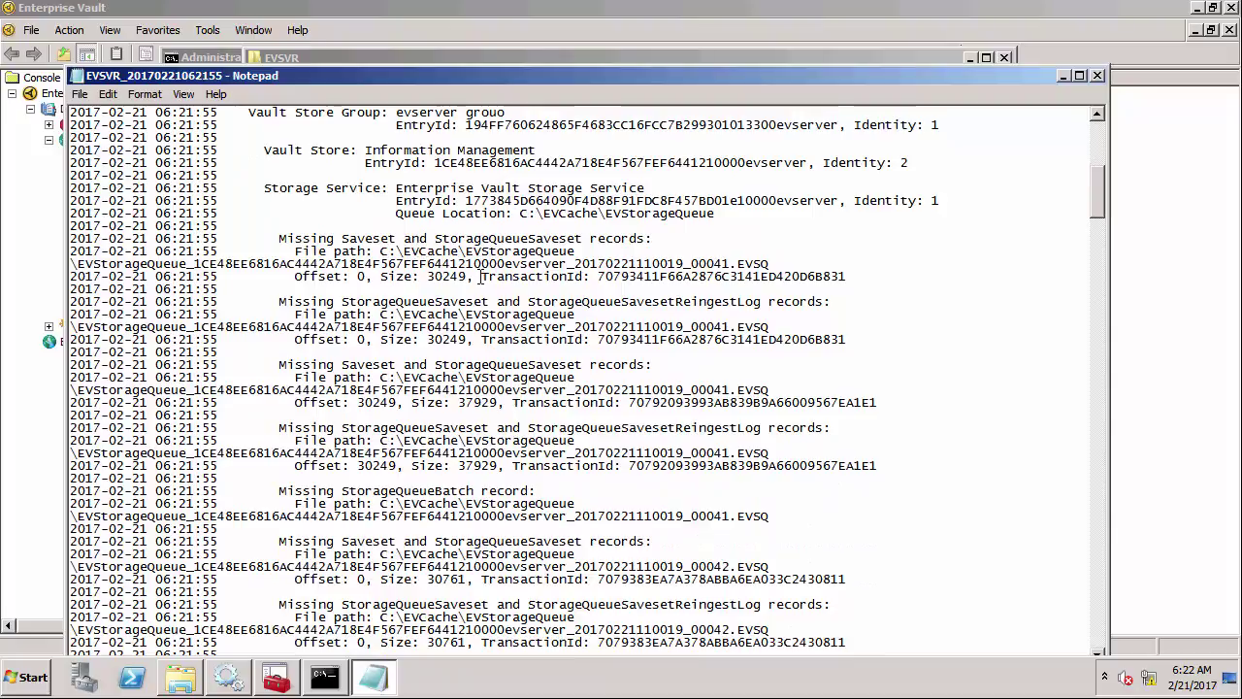
pyautogui.scroll(-6, 474, 262)
pyautogui.scroll(-20, 477, 278)
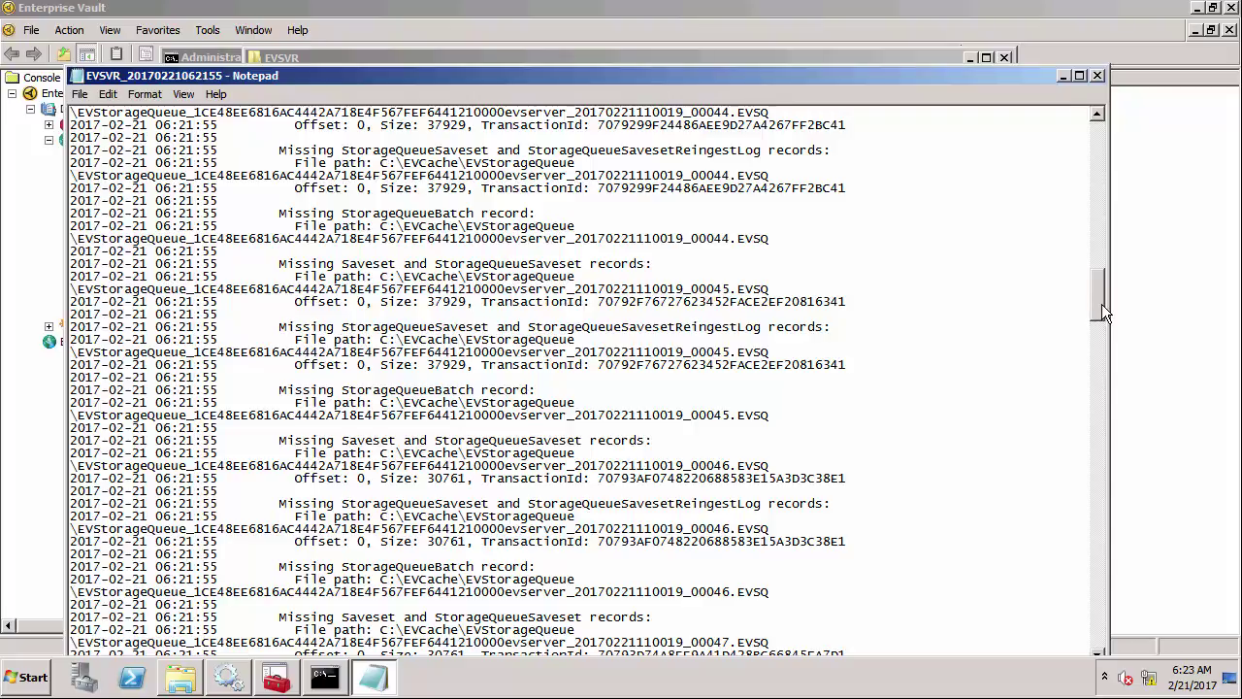
pyautogui.moveTo(1096, 307); pyautogui.dragTo(1101, 405)
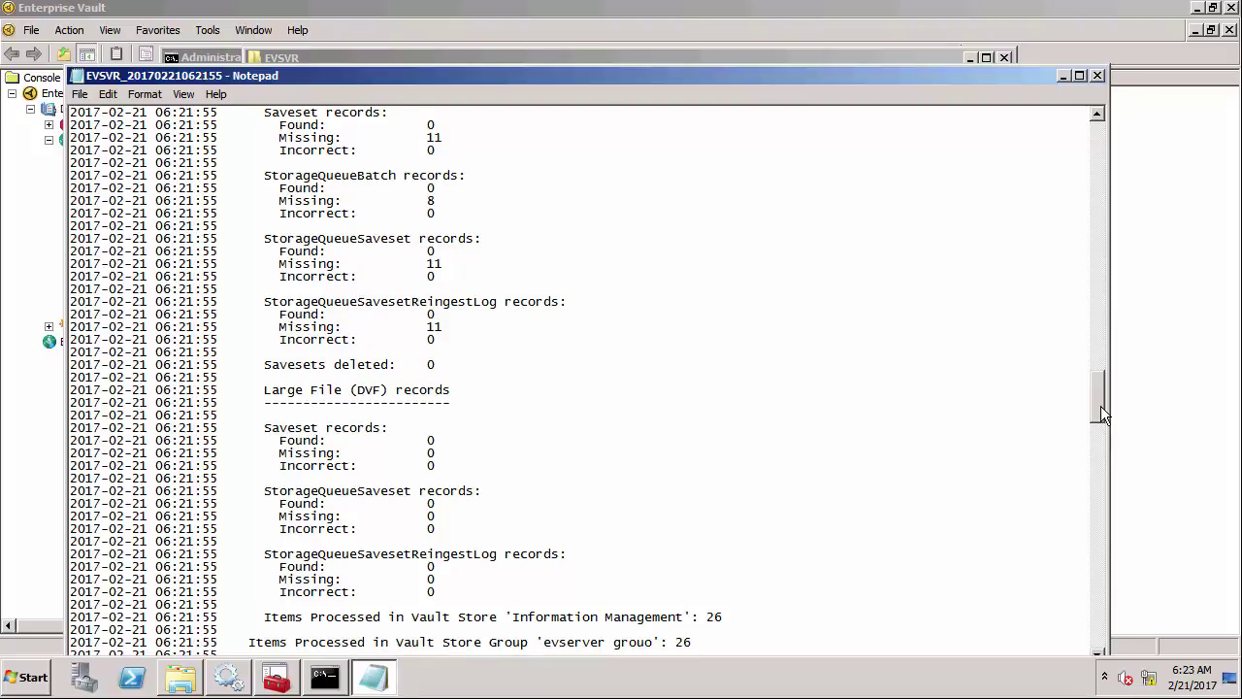
pyautogui.moveTo(1101, 406); pyautogui.dragTo(1091, 476)
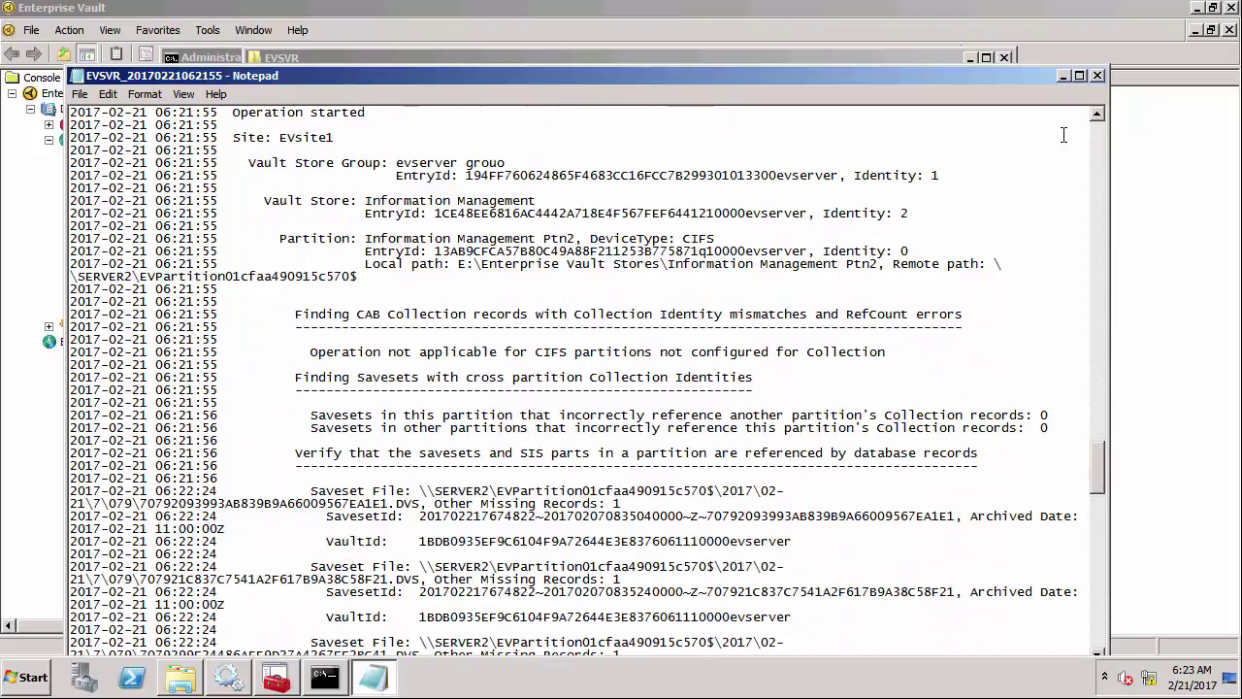
pyautogui.click(1099, 74)
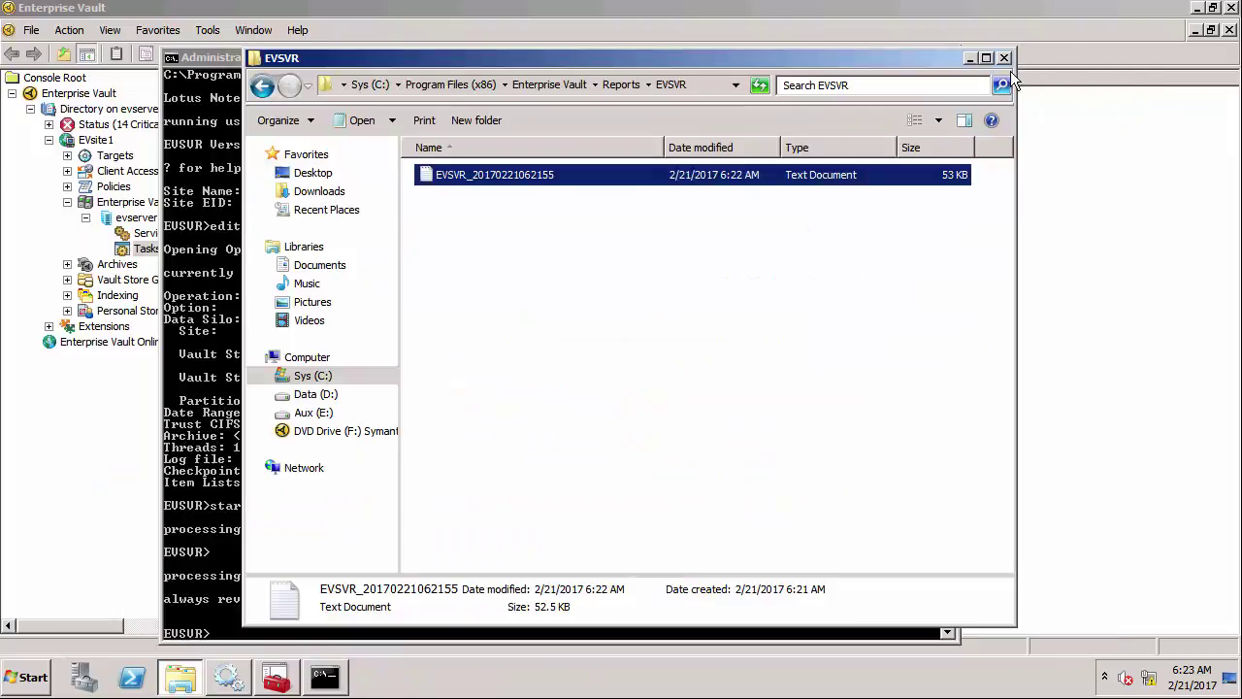
pyautogui.click(969, 58)
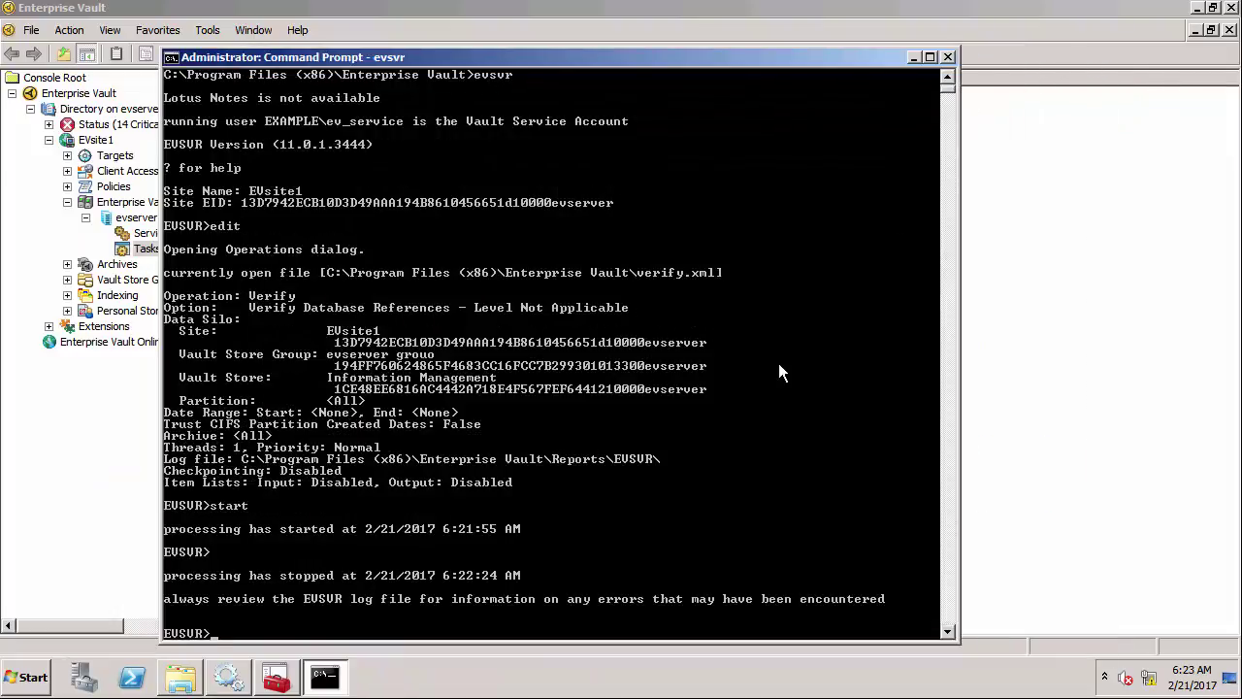
# Step: Reopen the operation settings with the EVSVR edit command and set the operation to Repair with the DatabaseReferences option
pyautogui.write('edit')
pyautogui.press('Return')
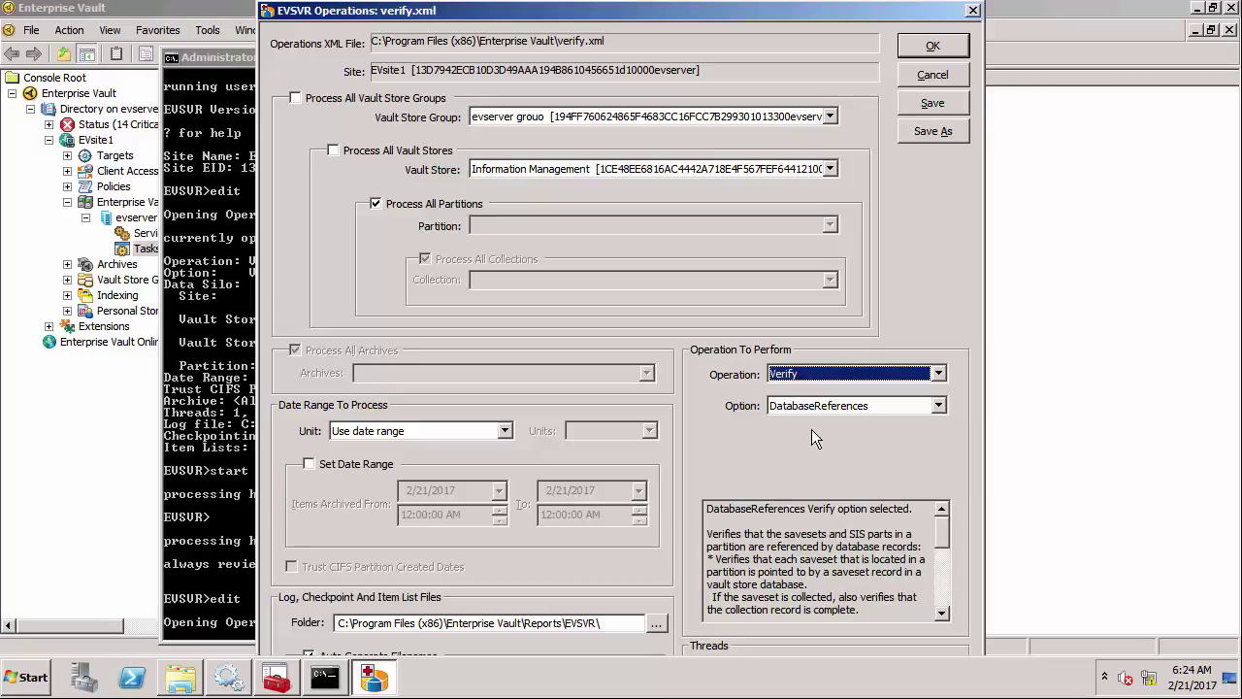
pyautogui.click(794, 381)
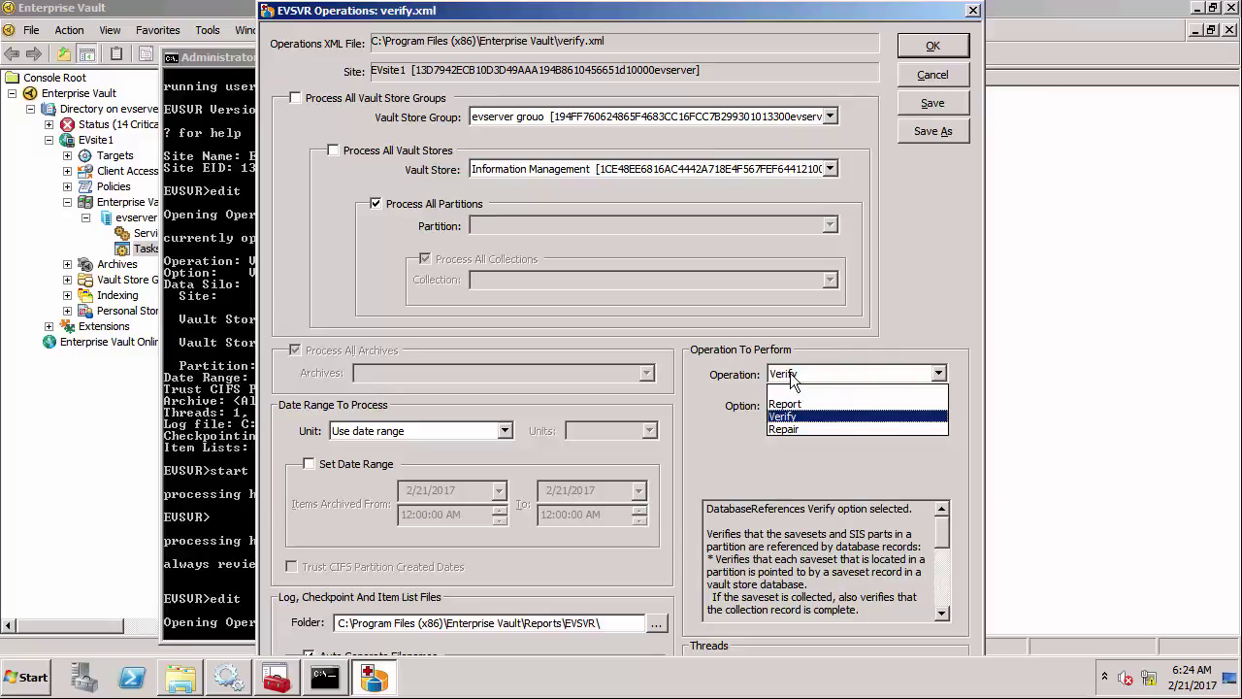
pyautogui.click(786, 429)
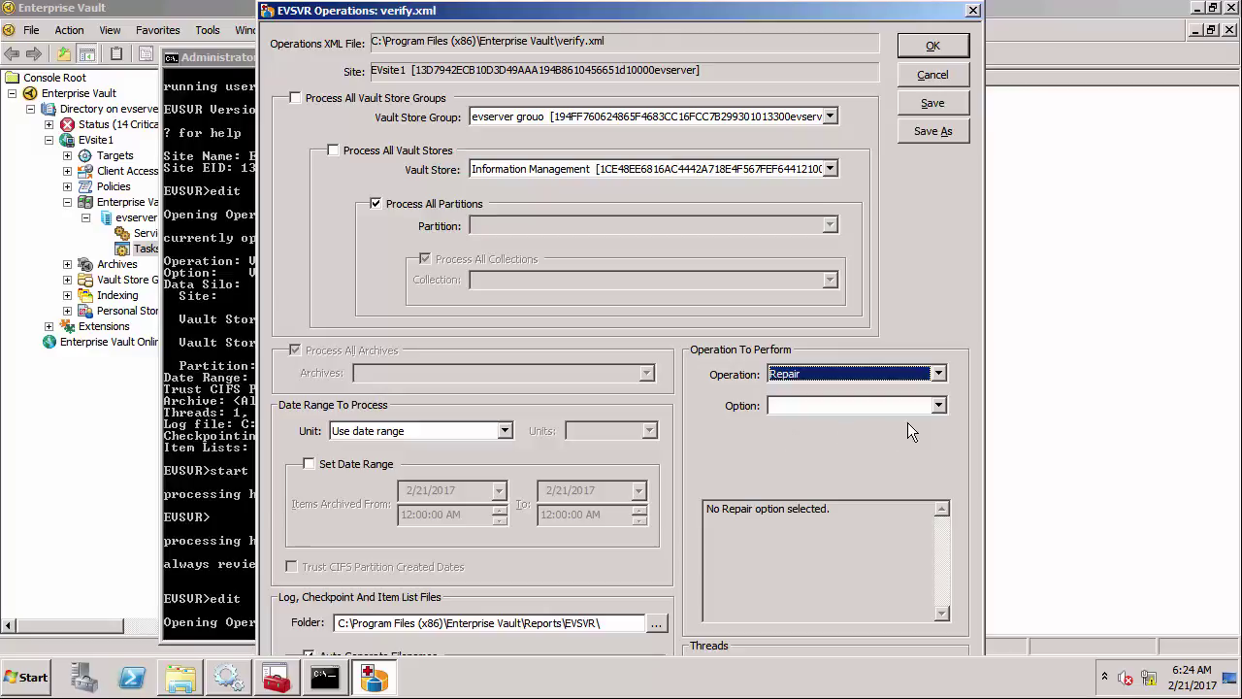
pyautogui.click(938, 407)
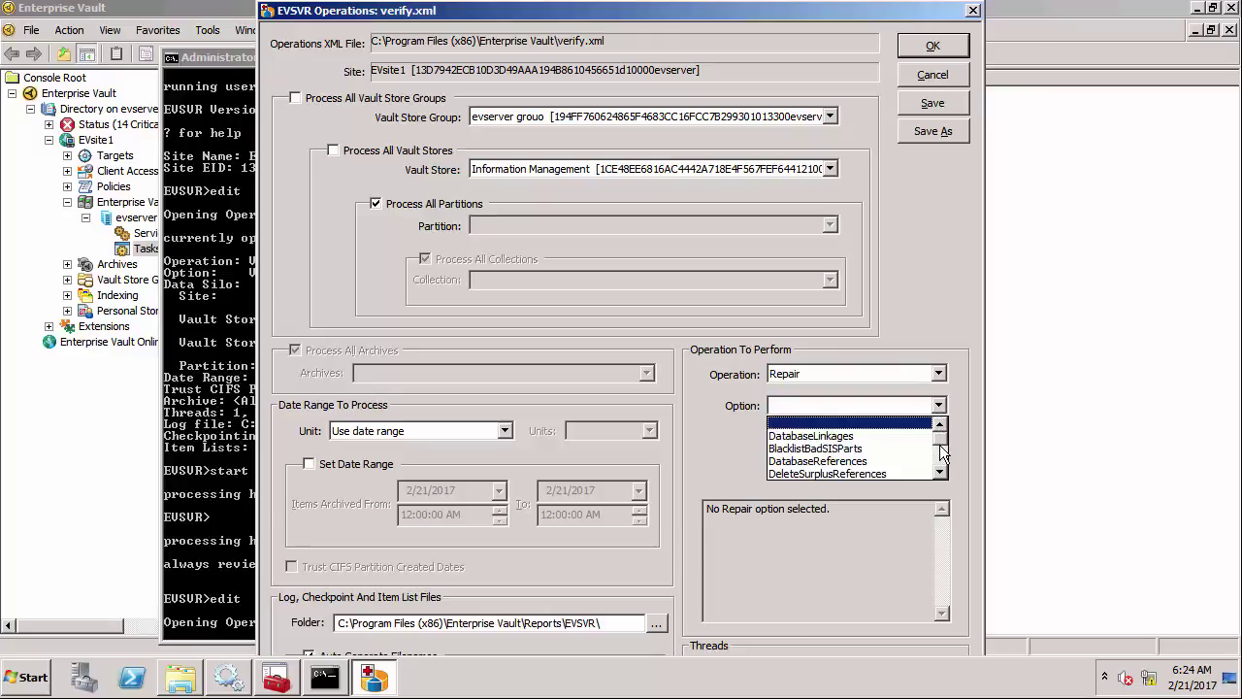
pyautogui.click(941, 457)
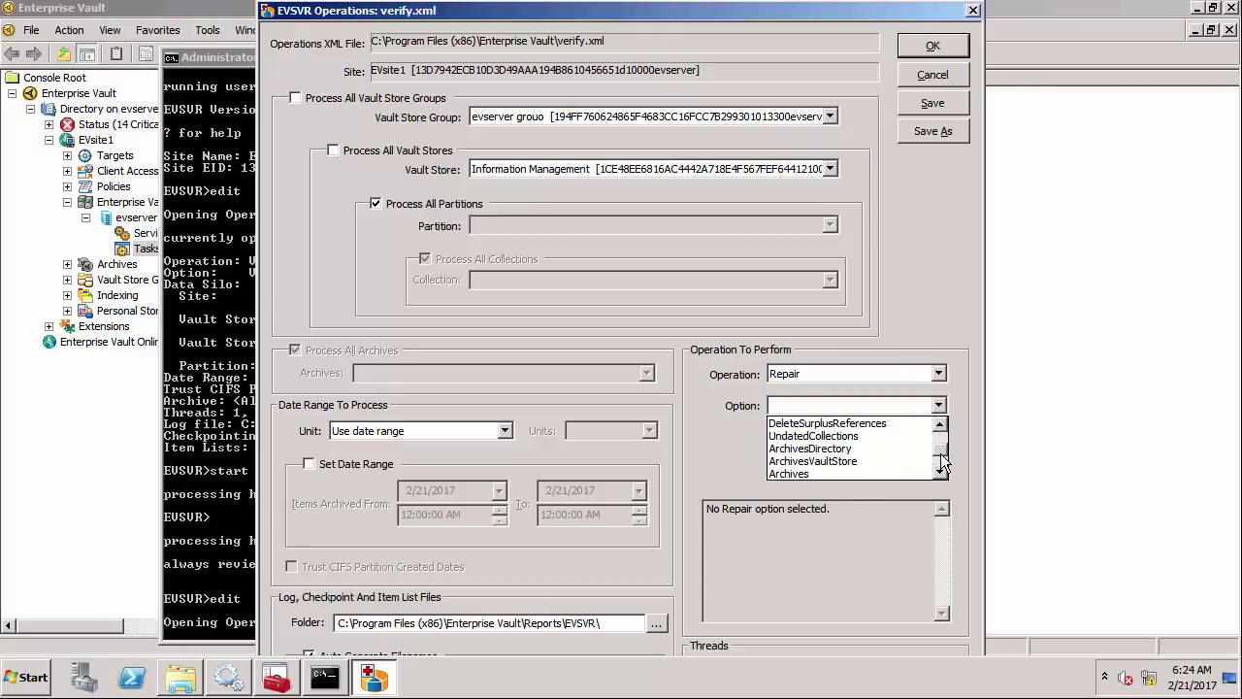
pyautogui.scroll(-1, 941, 468)
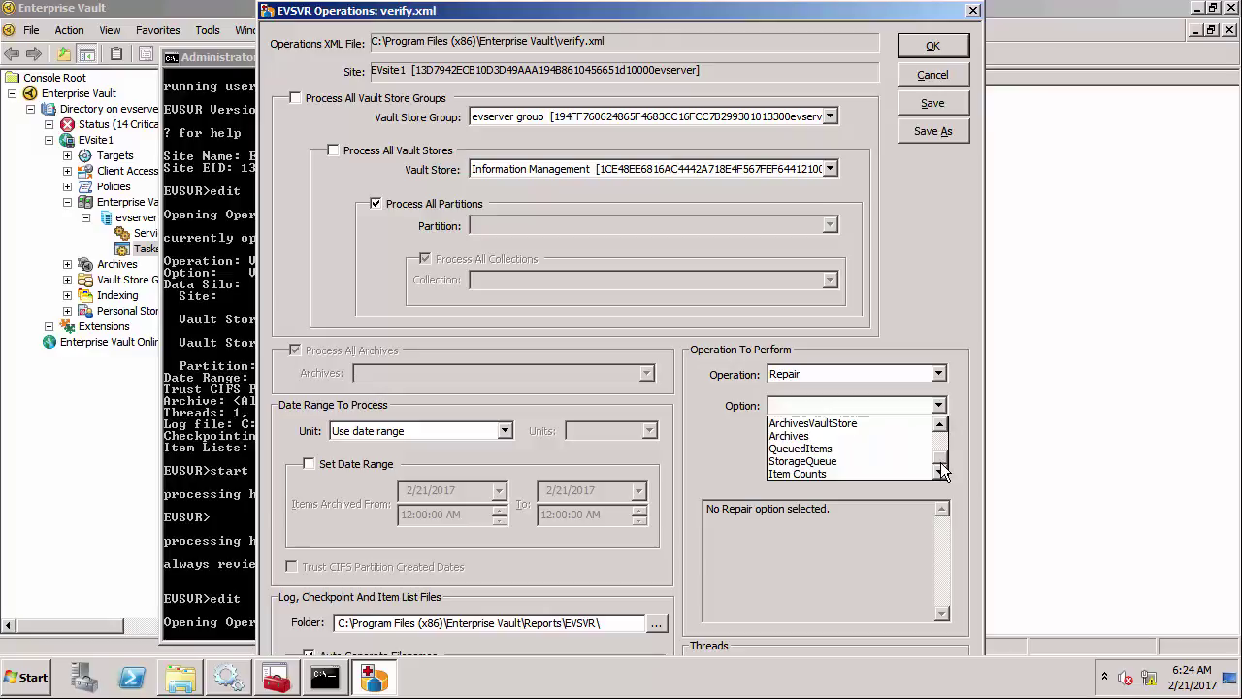
pyautogui.scroll(2, 942, 438)
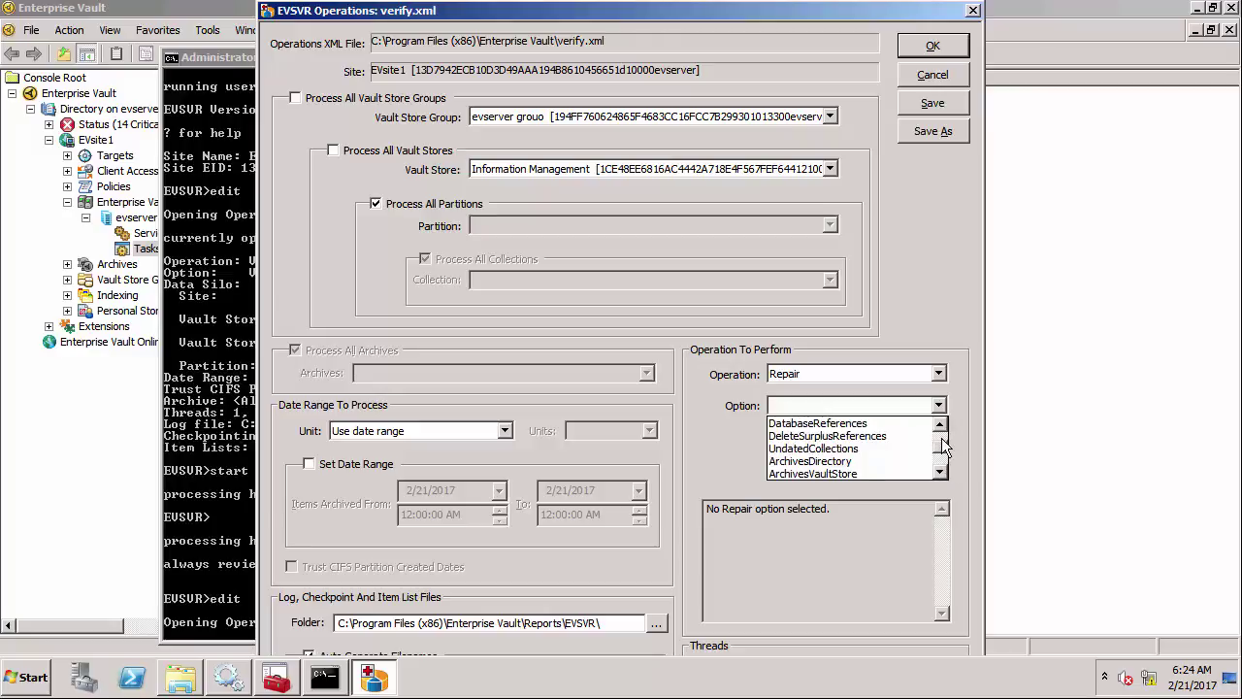
pyautogui.click(882, 425)
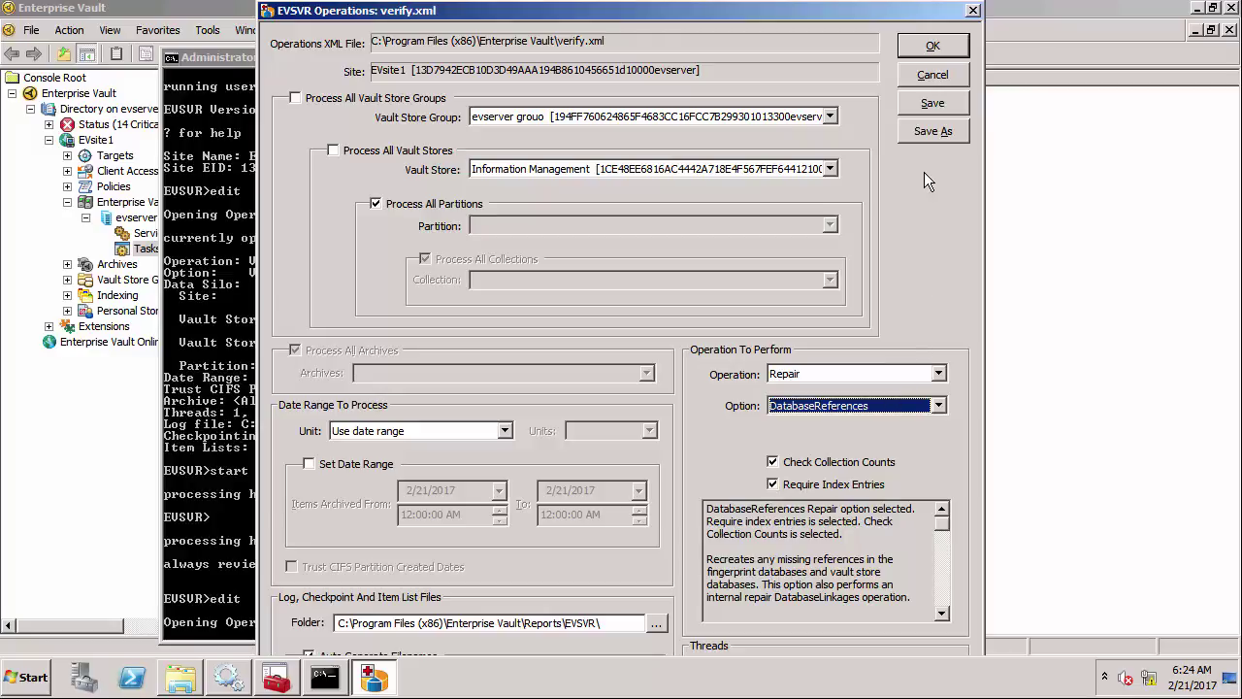
# Step: Save the repair operation as a new file named repair.xml in the Enterprise Vault folder
pyautogui.click(926, 135)
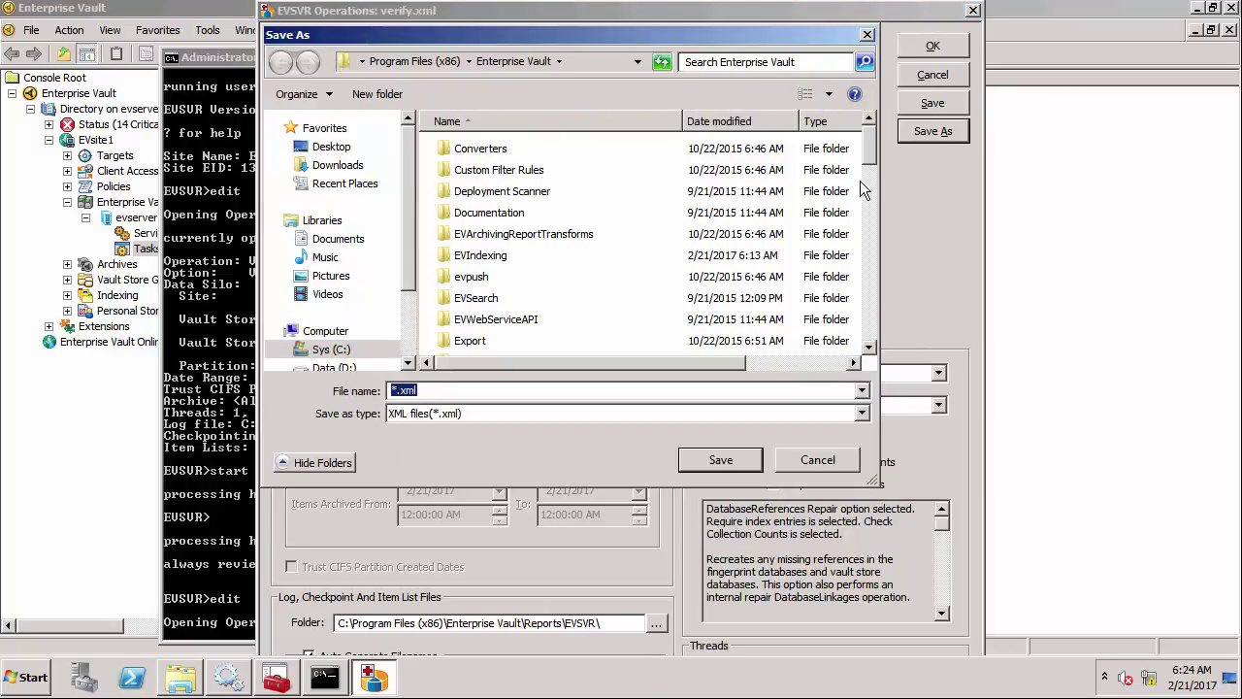
pyautogui.click(390, 390)
pyautogui.write('repair')
pyautogui.press('Delete')
pyautogui.click(698, 462)
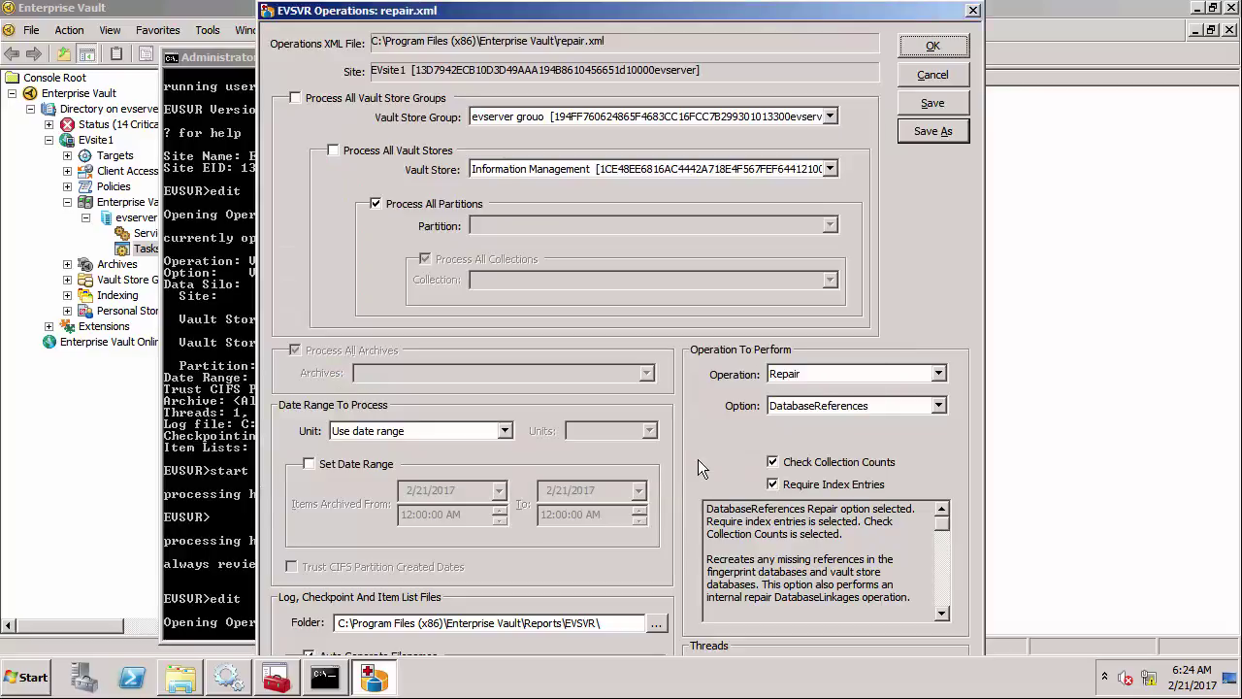
# Step: Accept the repair operation settings and try to run the repair with the EVSVR start command
pyautogui.click(913, 46)
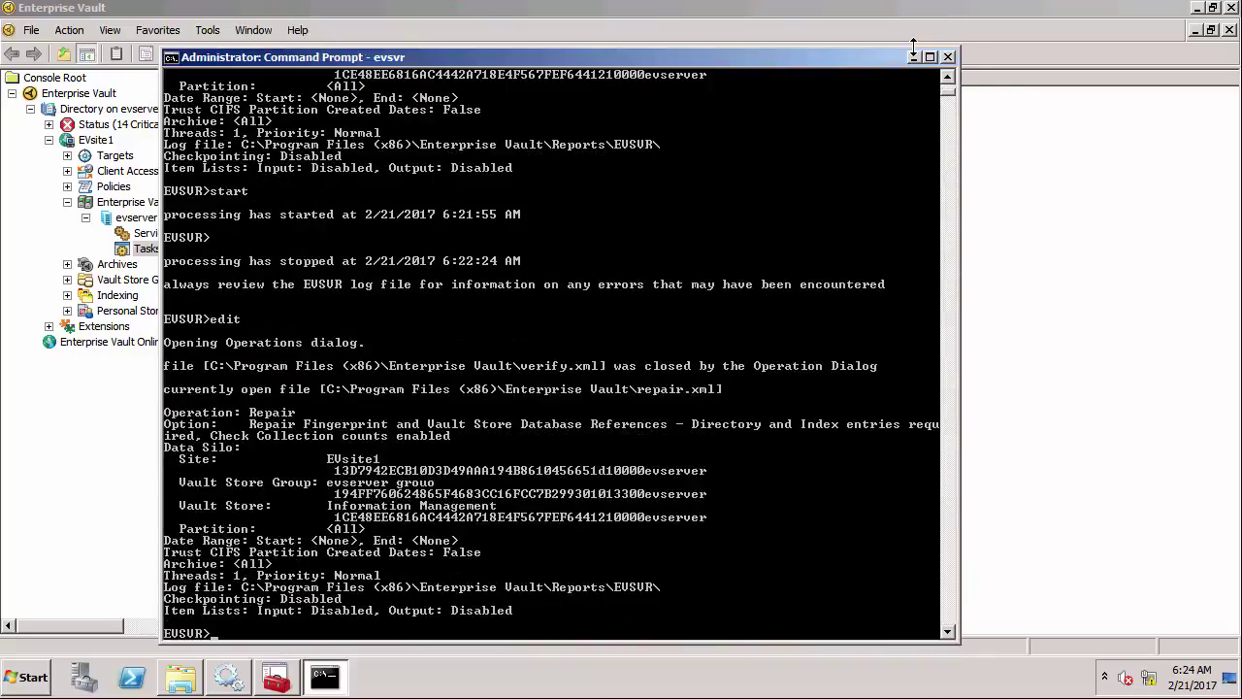
pyautogui.write('start')
pyautogui.press('Return')
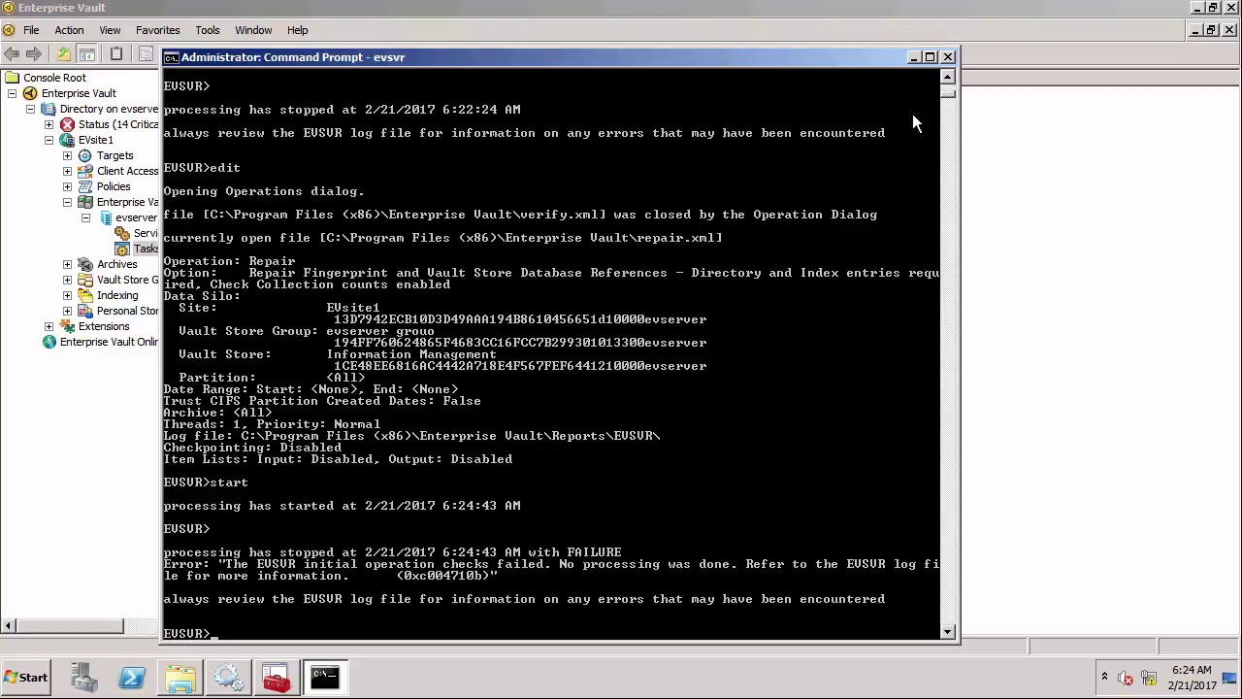
# Step: Switch to the Enterprise Vault console and set backup mode on all Vault Stores of the site EVsite1
pyautogui.click(276, 678)
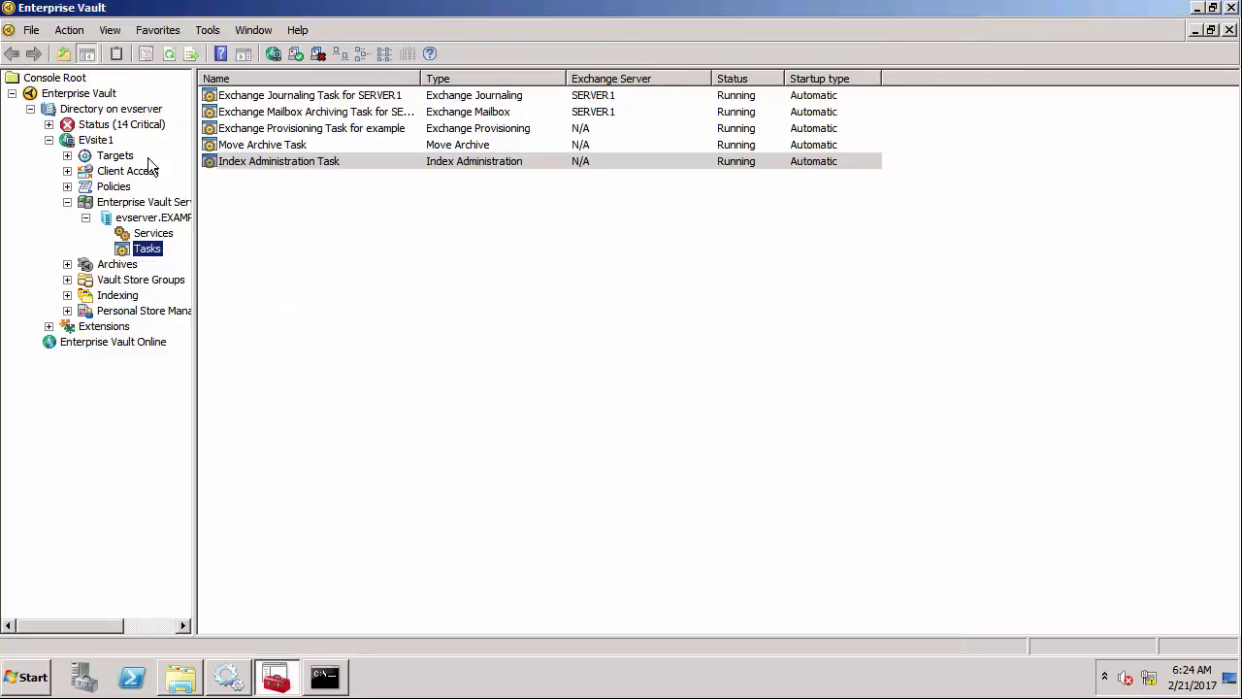
pyautogui.rightClick(106, 137)
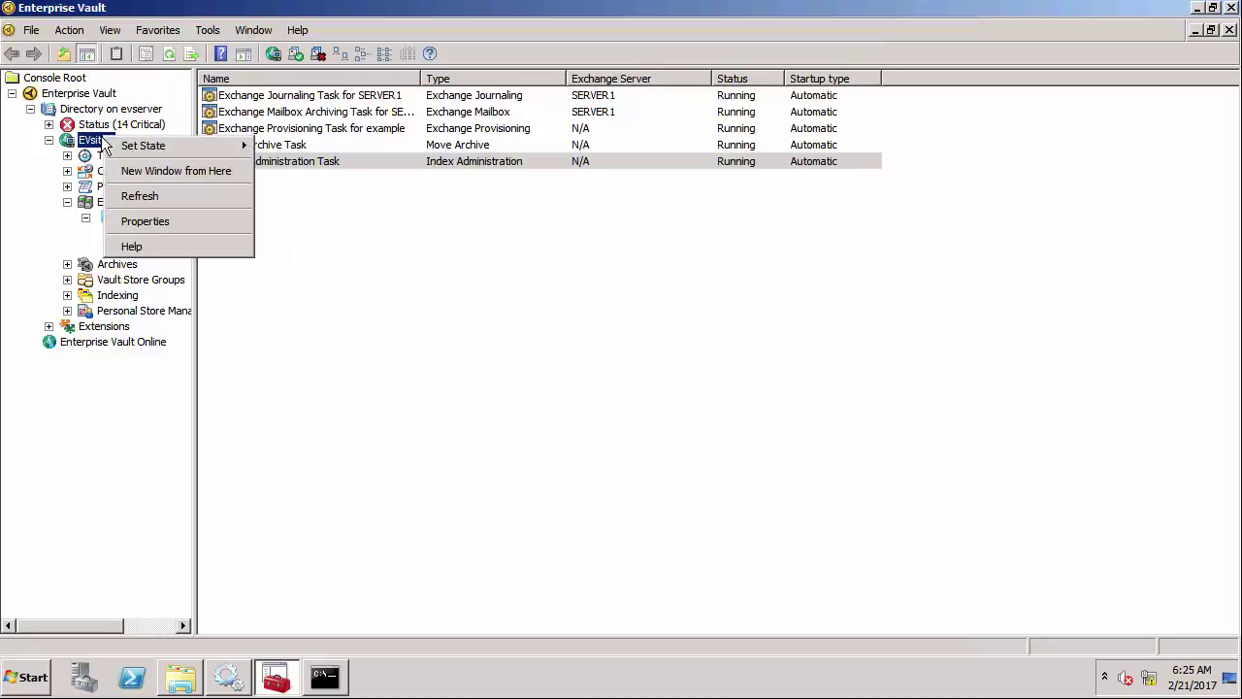
pyautogui.moveTo(139, 146)
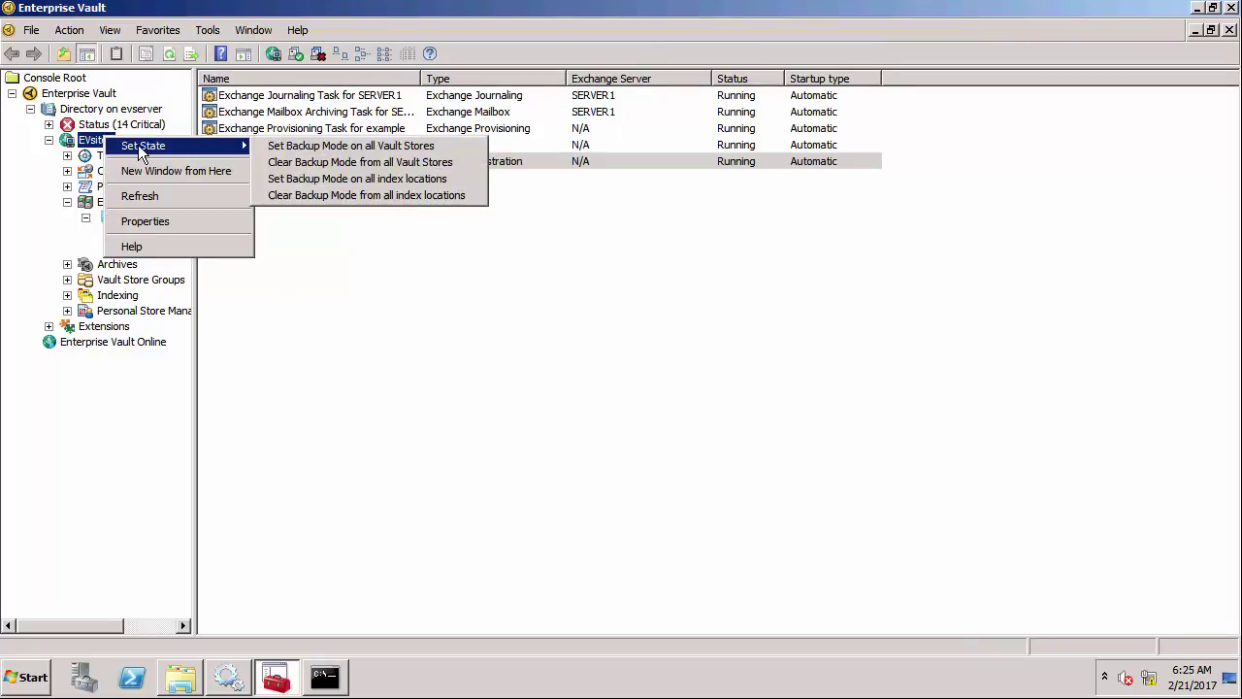
pyautogui.click(338, 146)
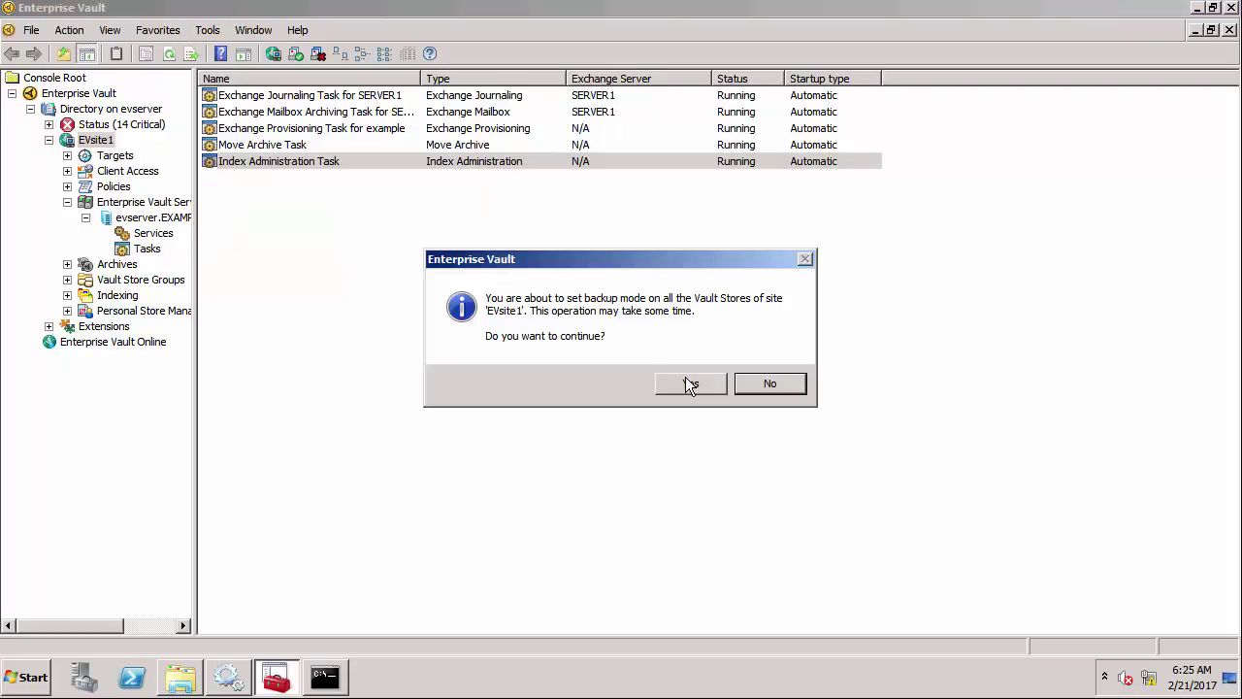
pyautogui.click(687, 388)
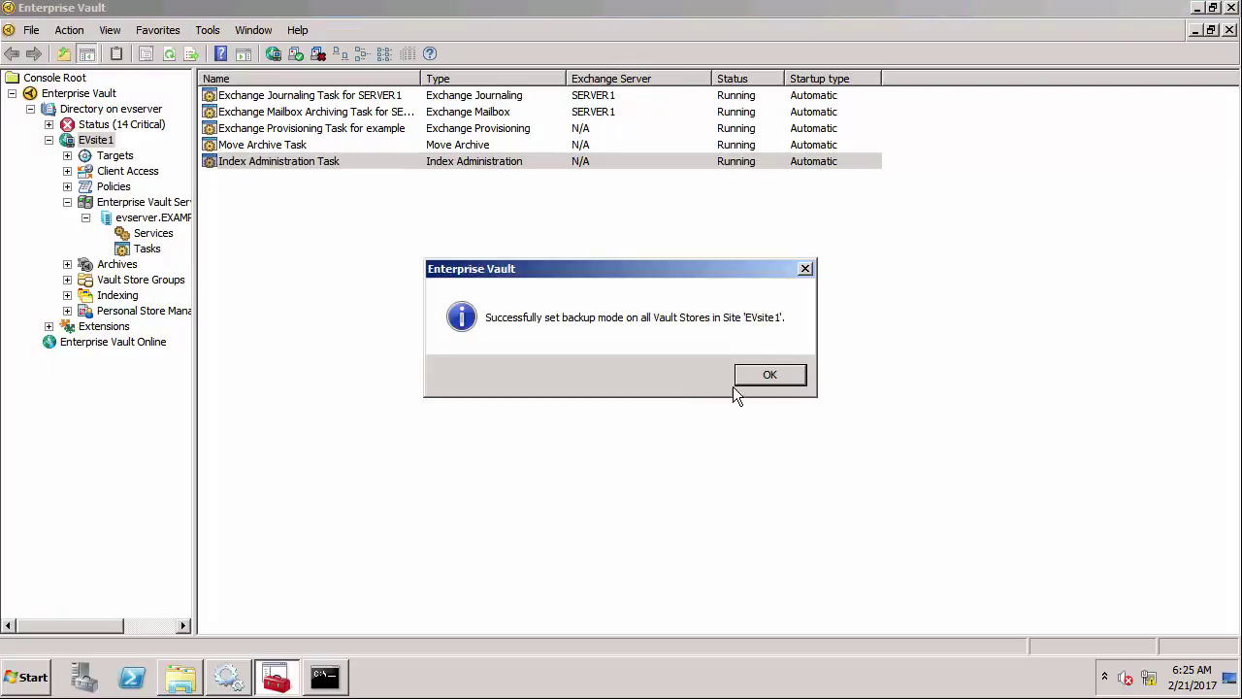
pyautogui.click(761, 379)
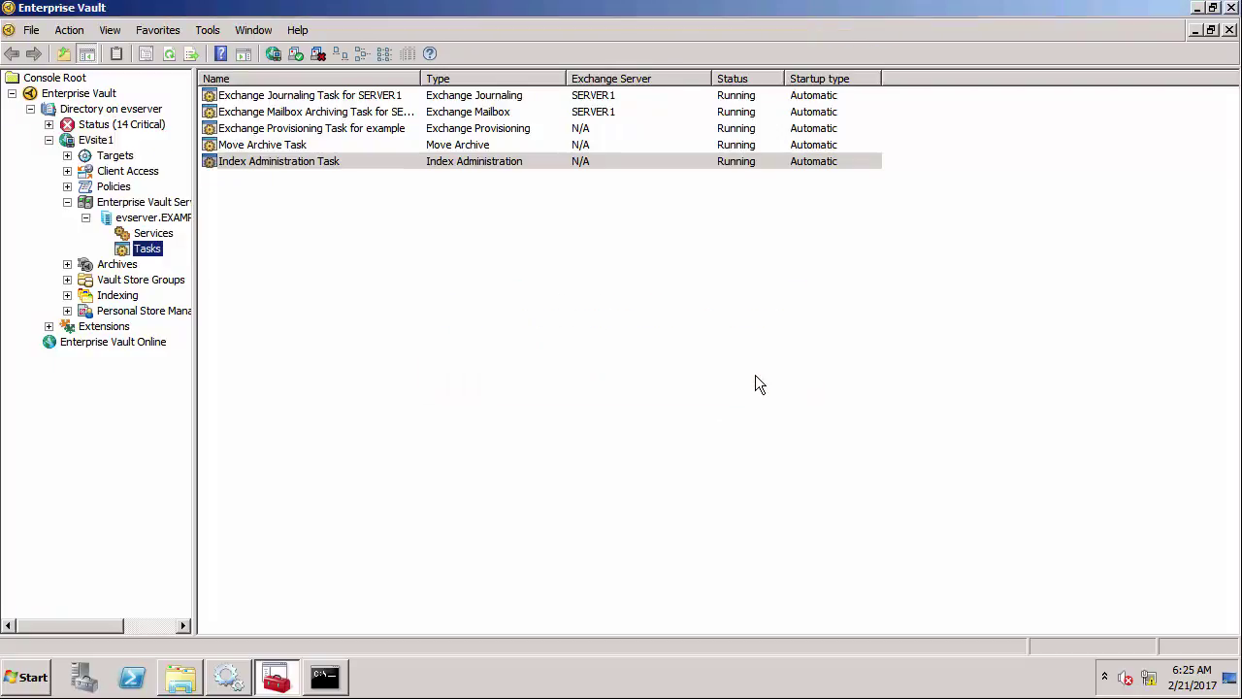
# Step: Return to the Command Prompt and rerun the database references repair with the EVSVR start command
pyautogui.click(324, 676)
pyautogui.press('Up')
pyautogui.press('Return')
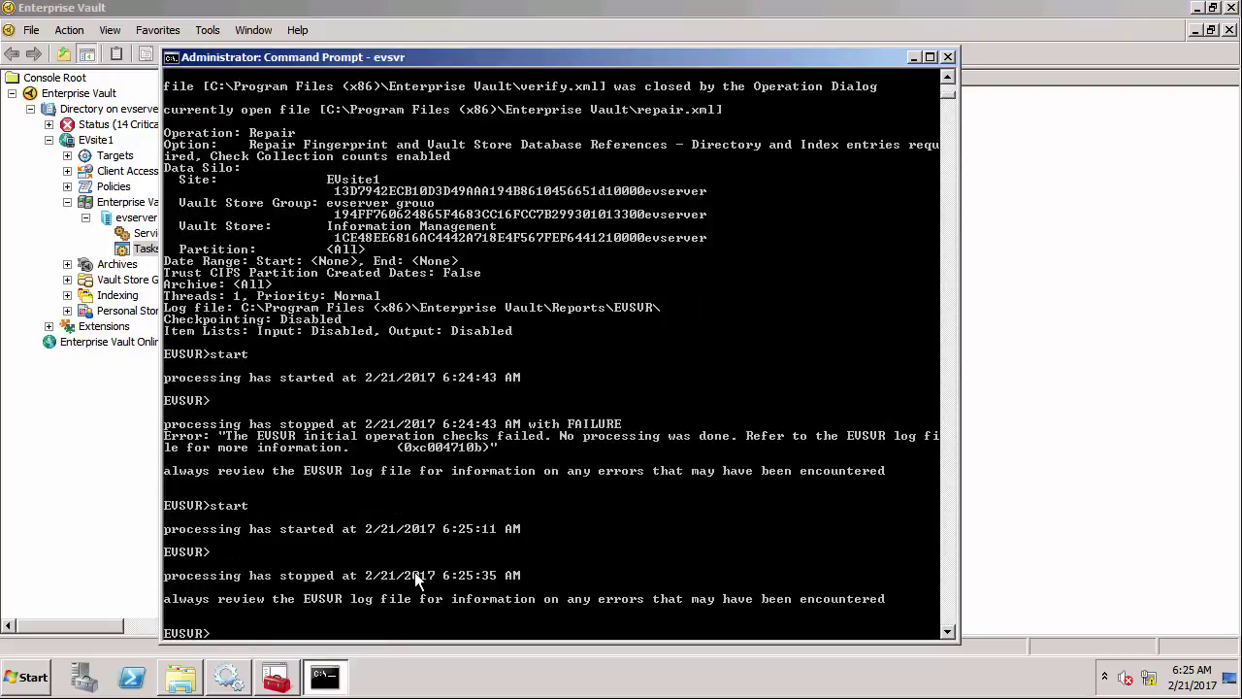
pyautogui.click(193, 671)
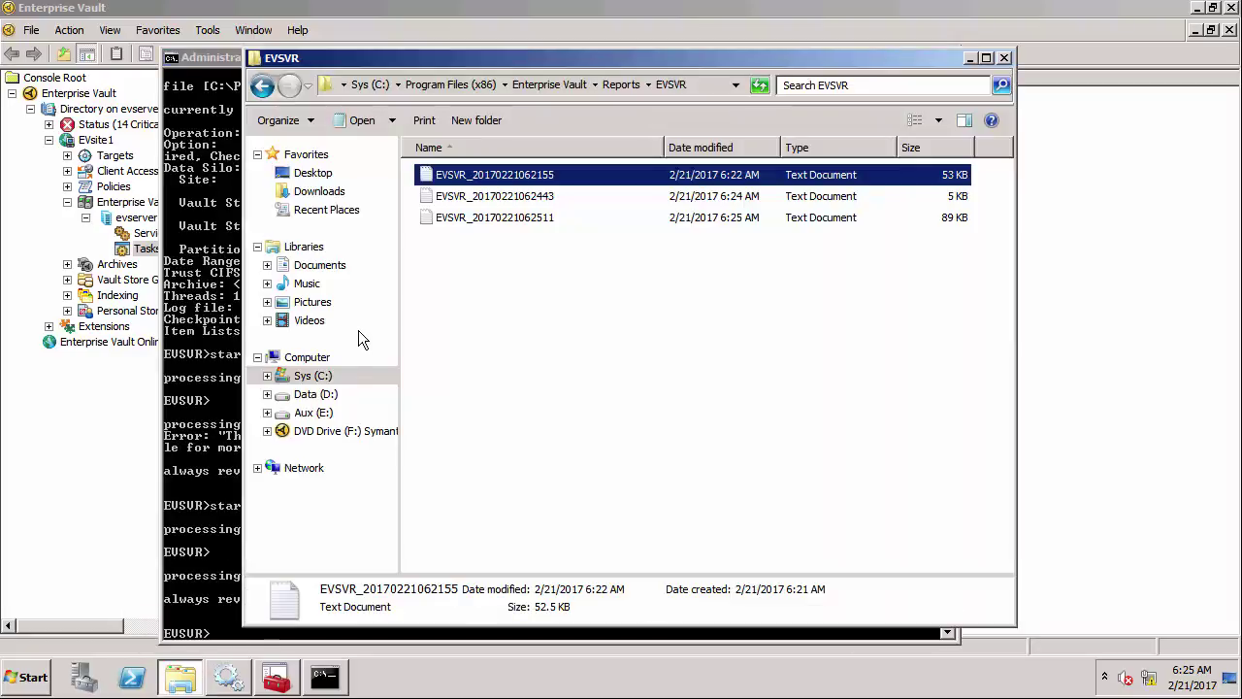
pyautogui.doubleClick(466, 220)
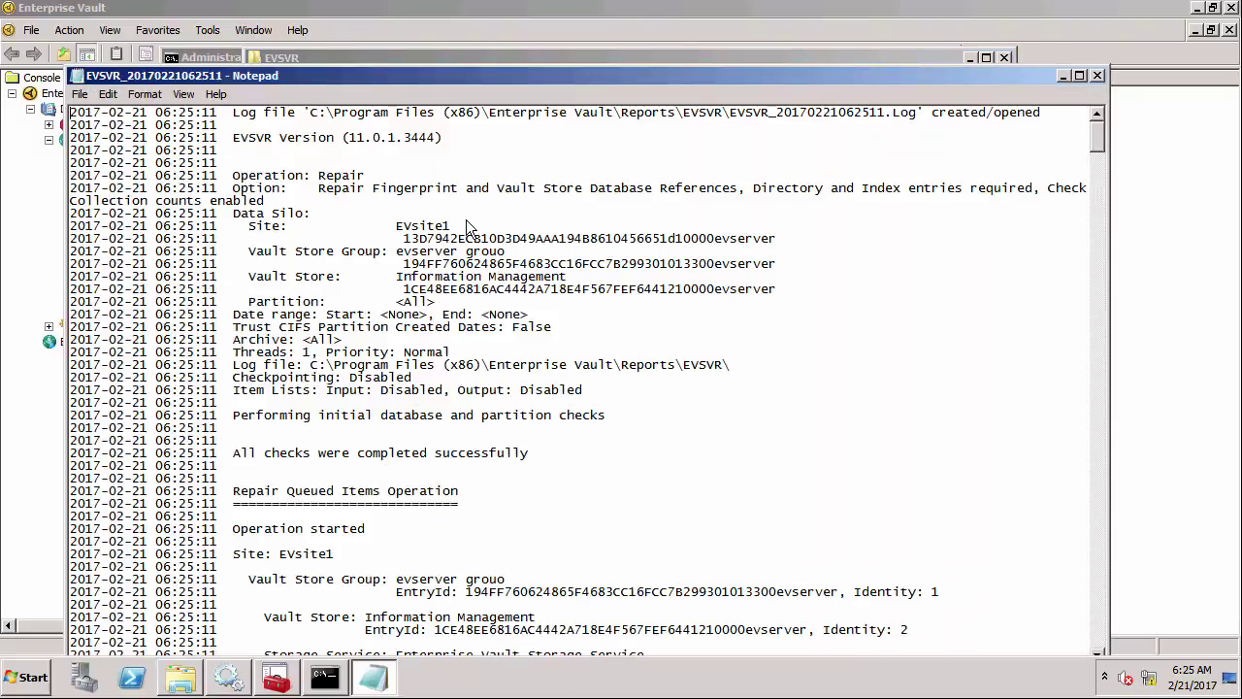
pyautogui.scroll(-9, 492, 274)
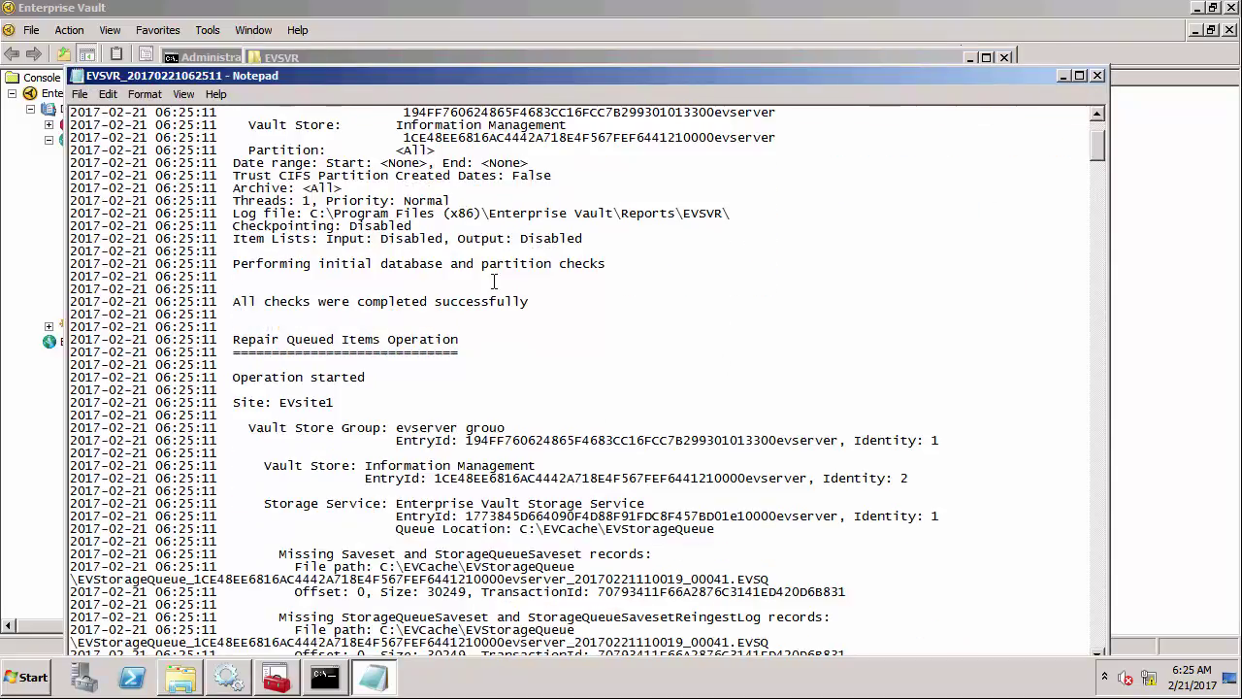
pyautogui.scroll(-6, 493, 281)
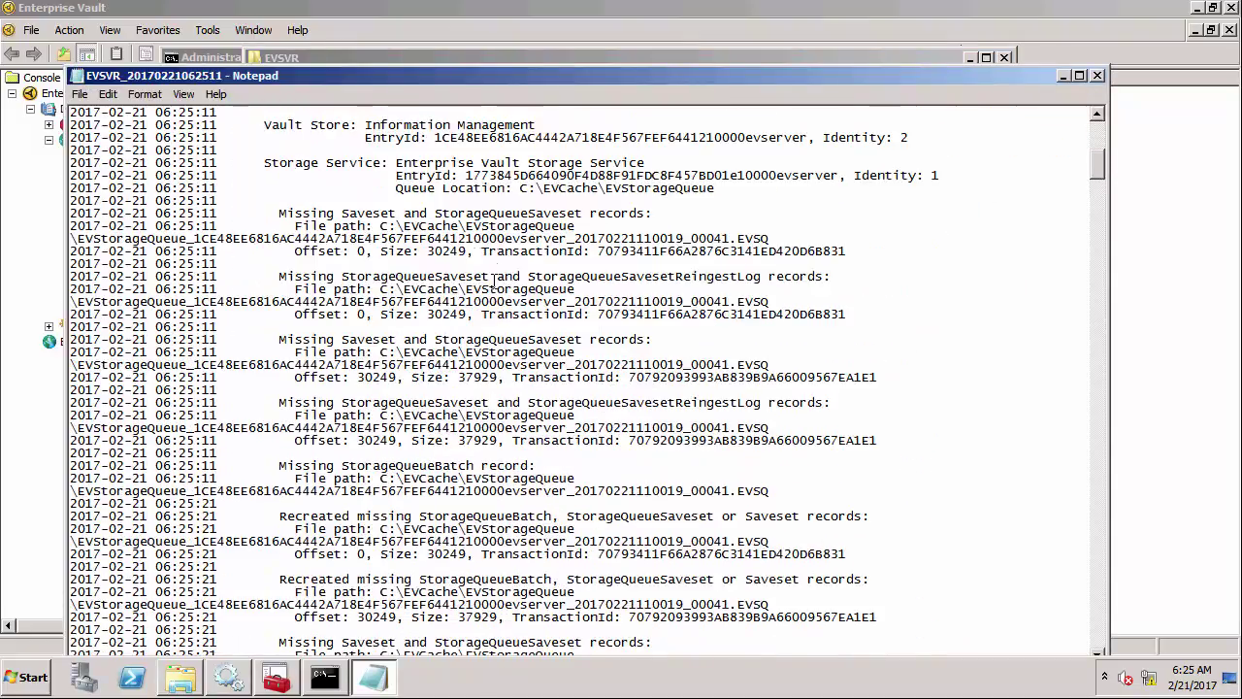
pyautogui.scroll(-9, 493, 280)
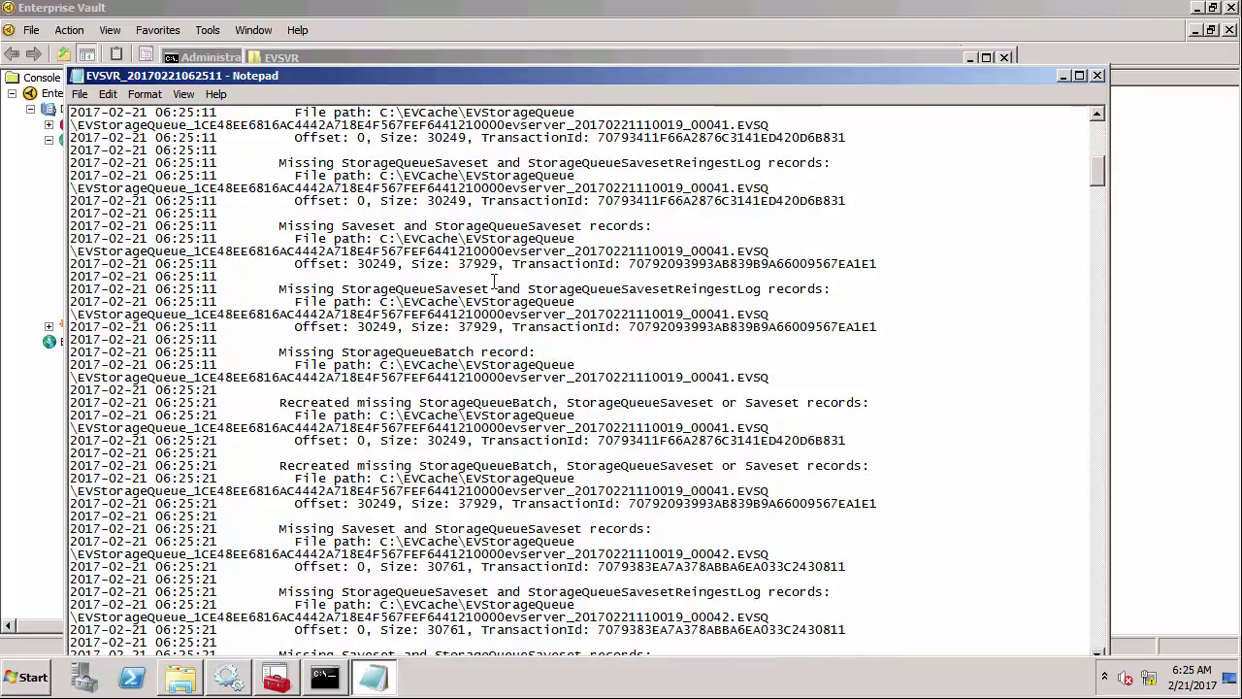
pyautogui.scroll(-16, 493, 280)
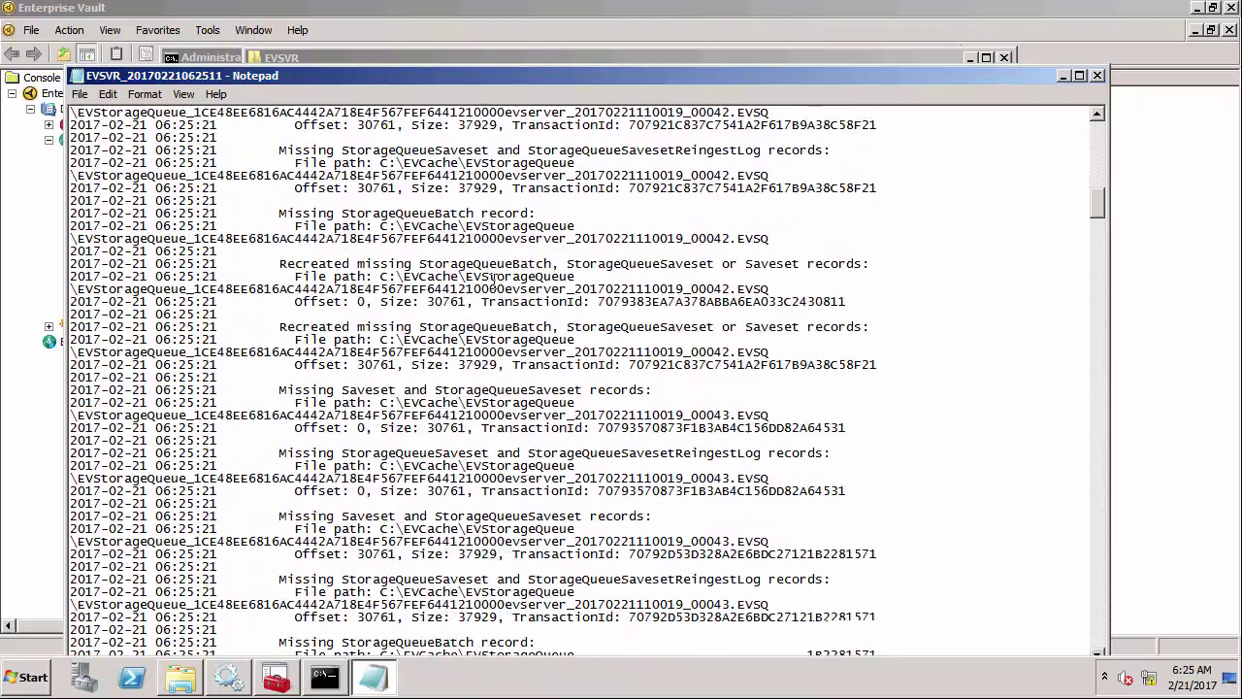
pyautogui.scroll(-2, 493, 281)
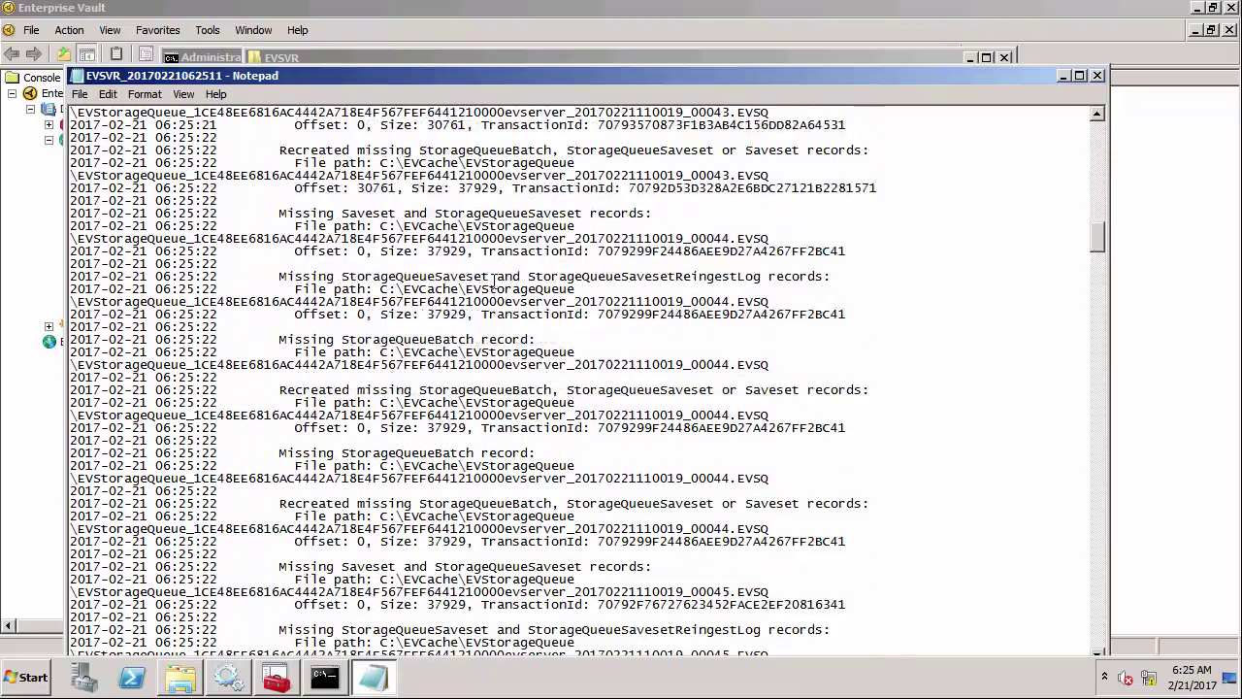
pyautogui.scroll(-6, 495, 281)
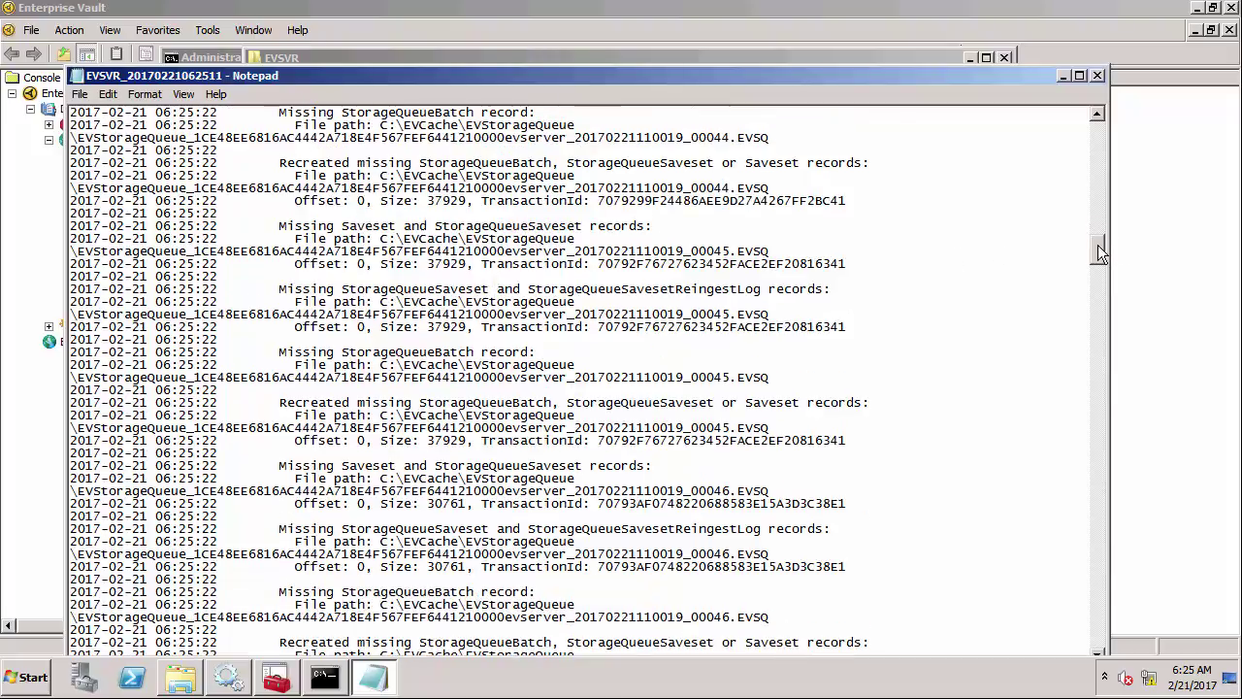
pyautogui.moveTo(1098, 246); pyautogui.dragTo(1097, 631)
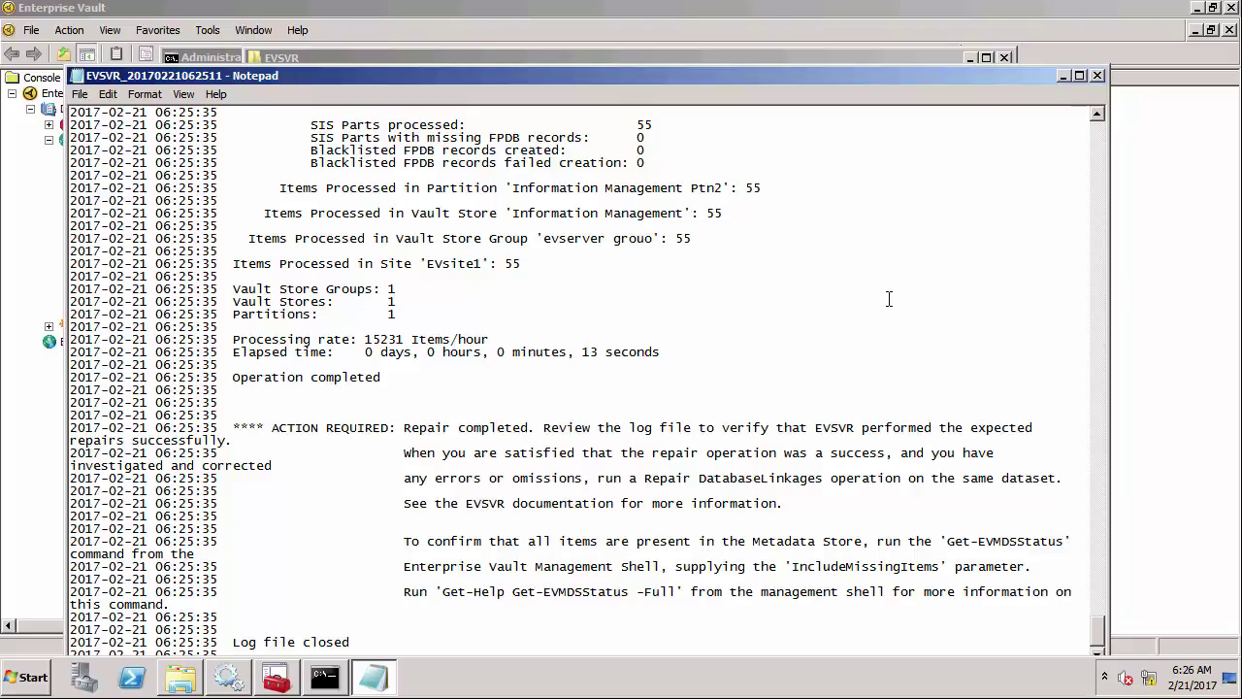
pyautogui.click(1096, 77)
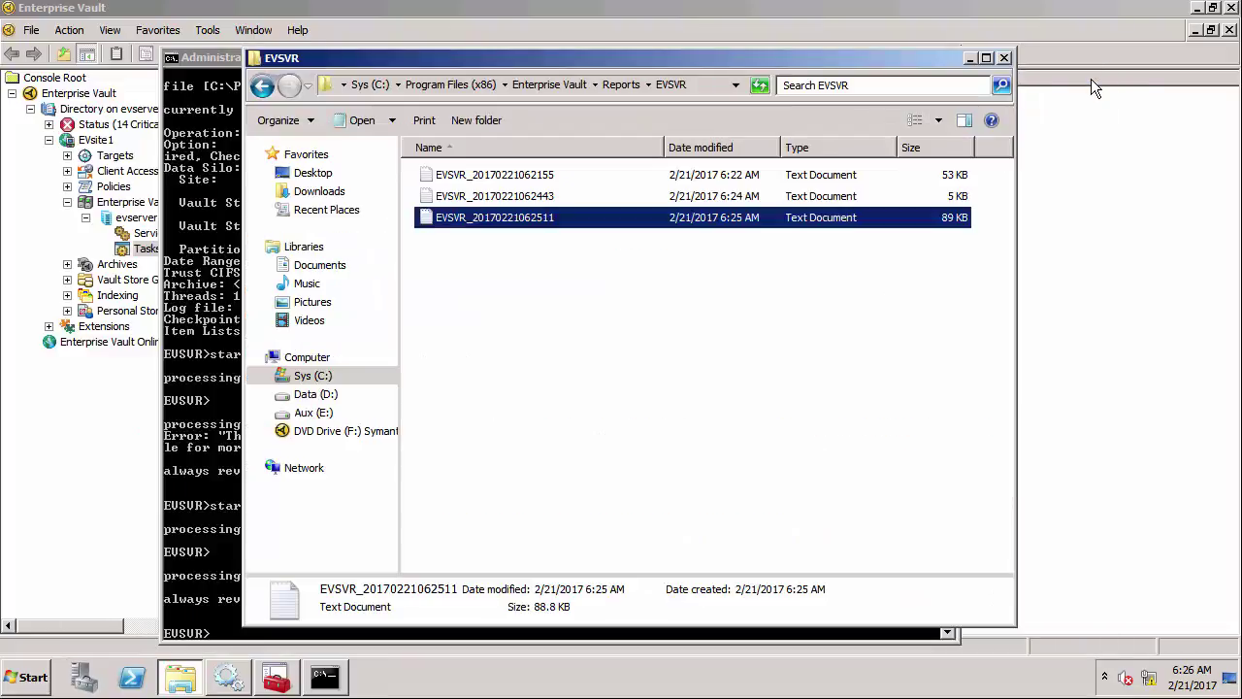
# Step: Reopen the operation settings with the EVSVR edit command, change the repair option to DatabaseLinkages and save repair.xml
pyautogui.click(223, 507)
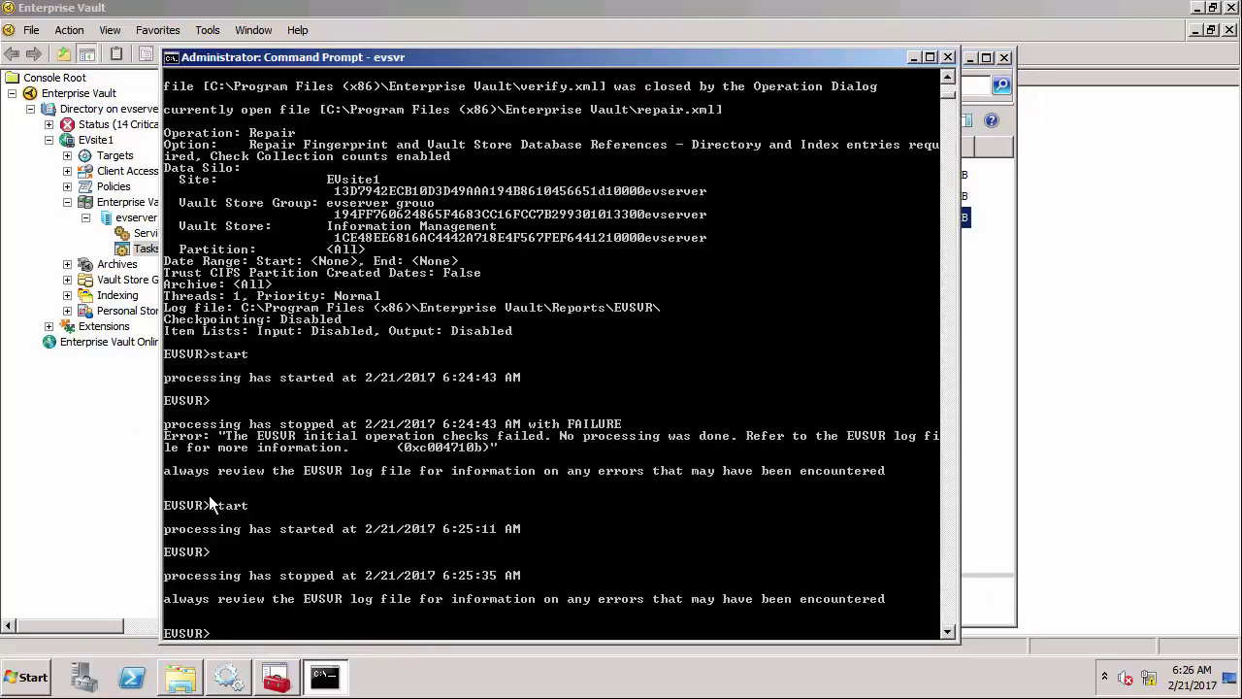
pyautogui.write('edit')
pyautogui.press('Return')
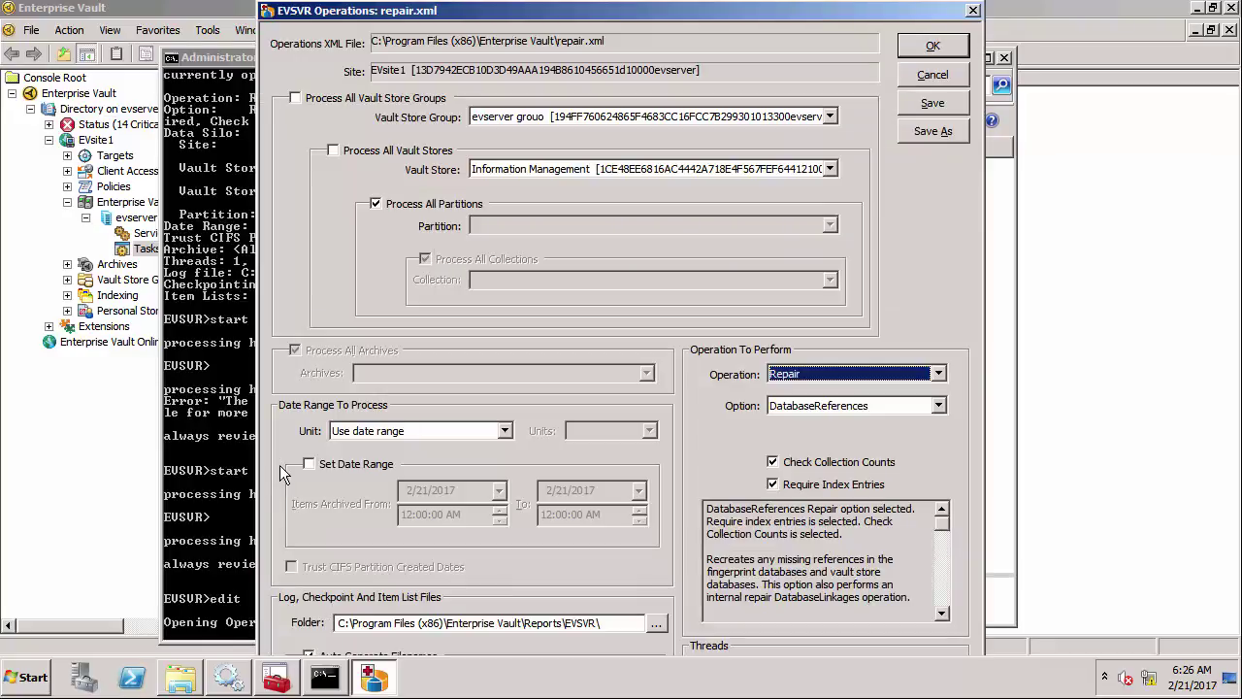
pyautogui.click(775, 409)
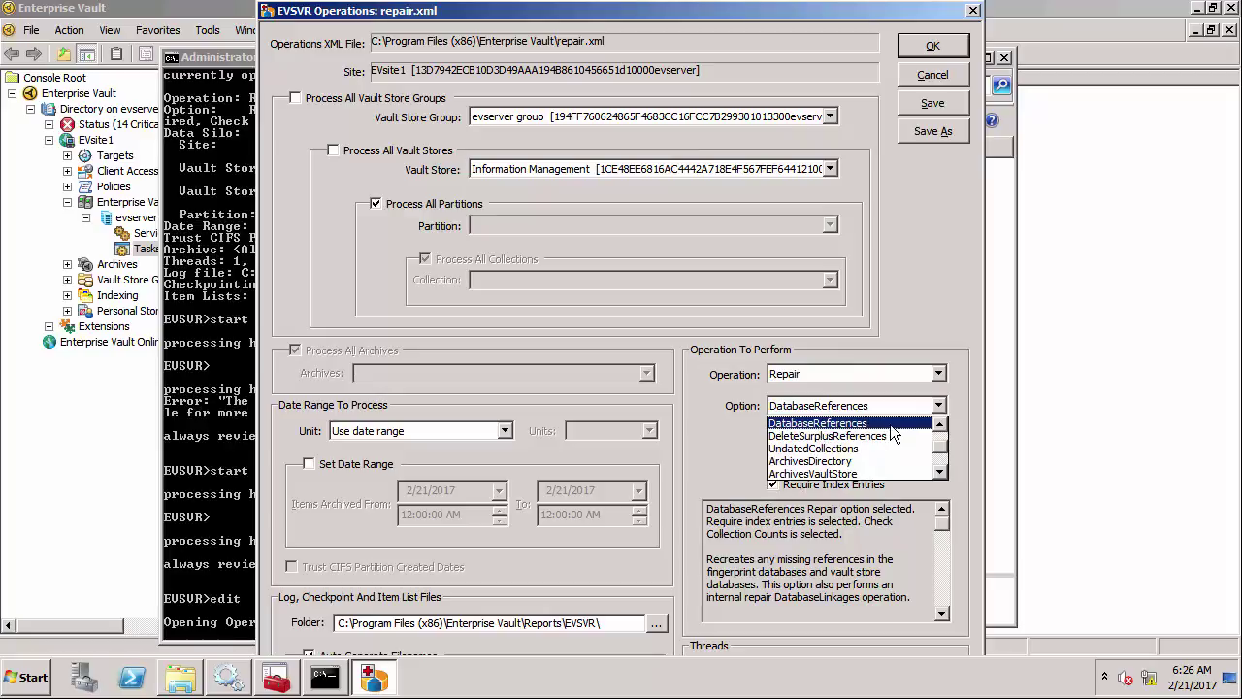
pyautogui.click(938, 425)
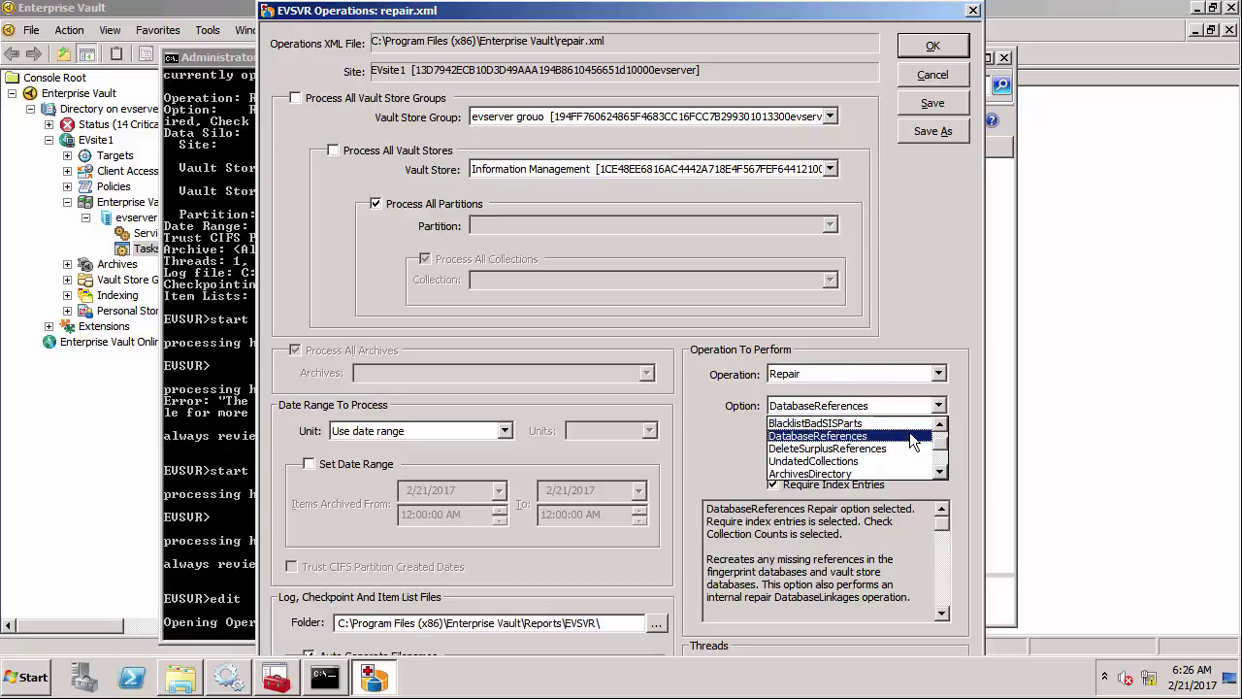
pyautogui.click(938, 425)
pyautogui.click(917, 423)
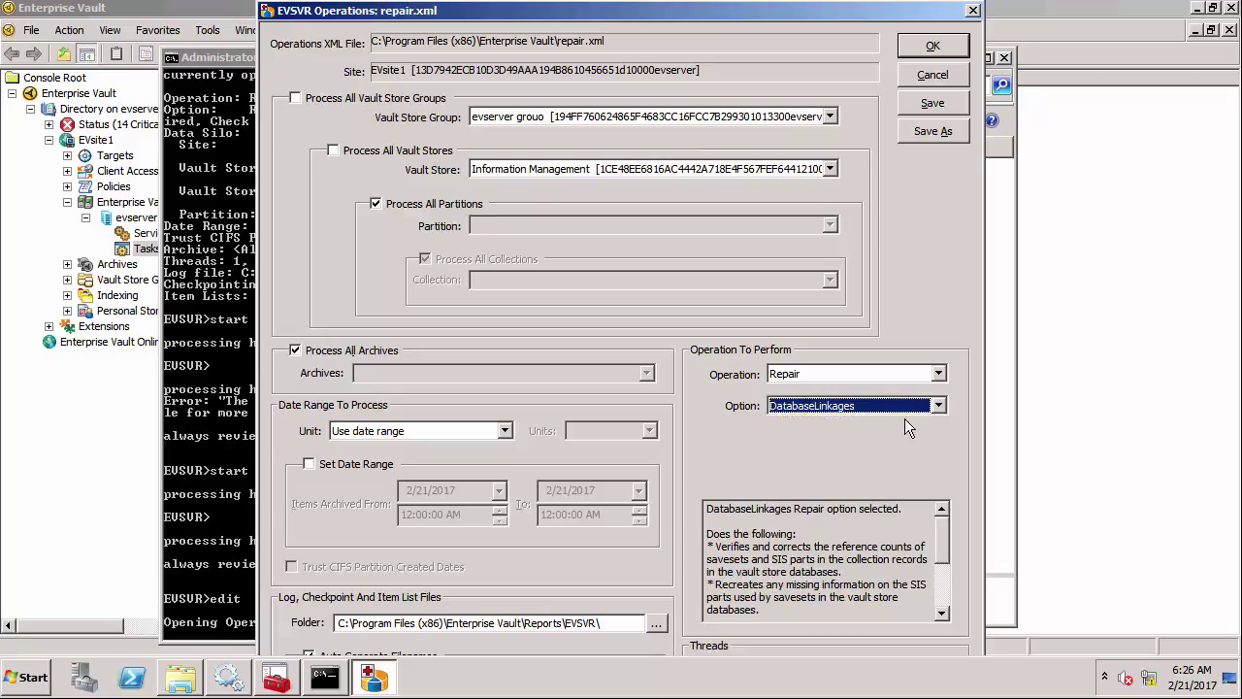
pyautogui.click(907, 110)
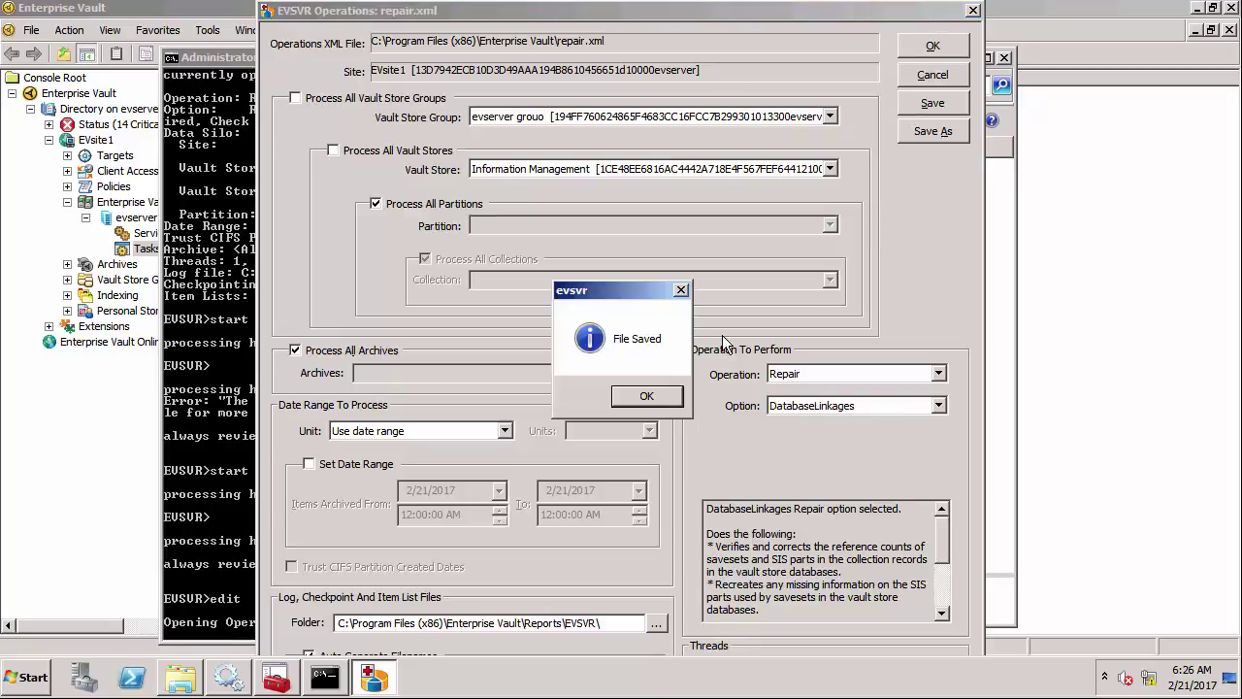
# Step: Close the saved operation settings and run the DatabaseLinkages repair with the EVSVR start command
pyautogui.click(671, 390)
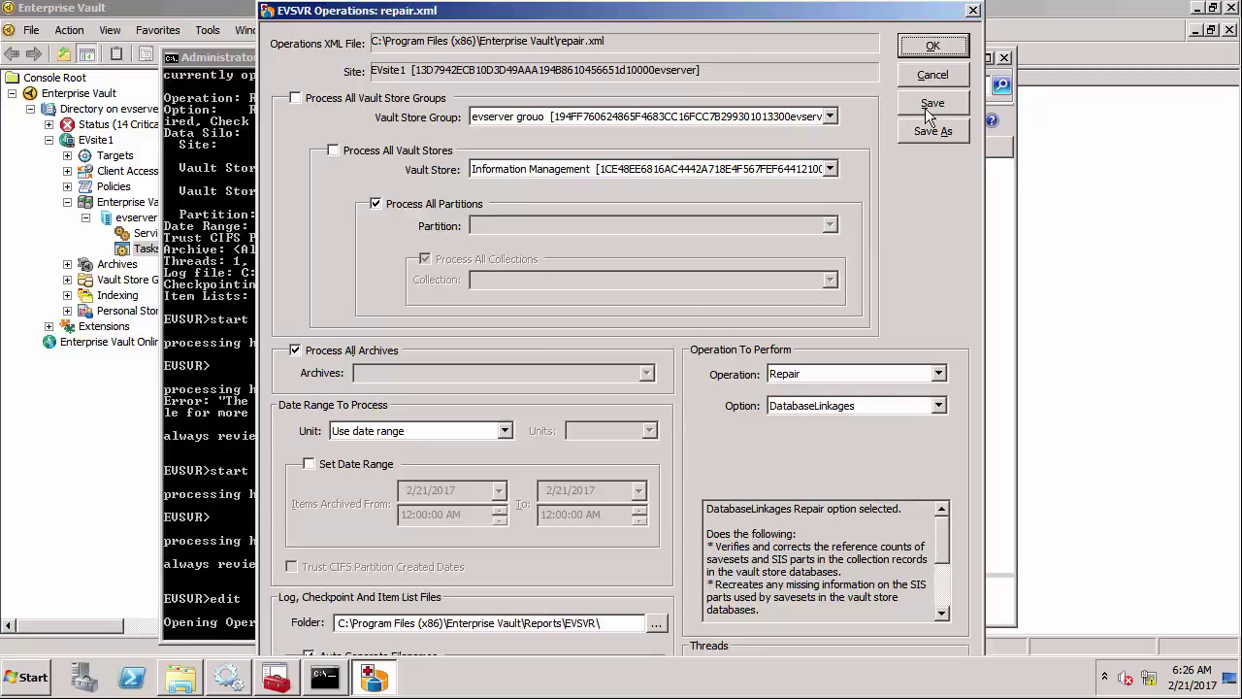
pyautogui.click(957, 39)
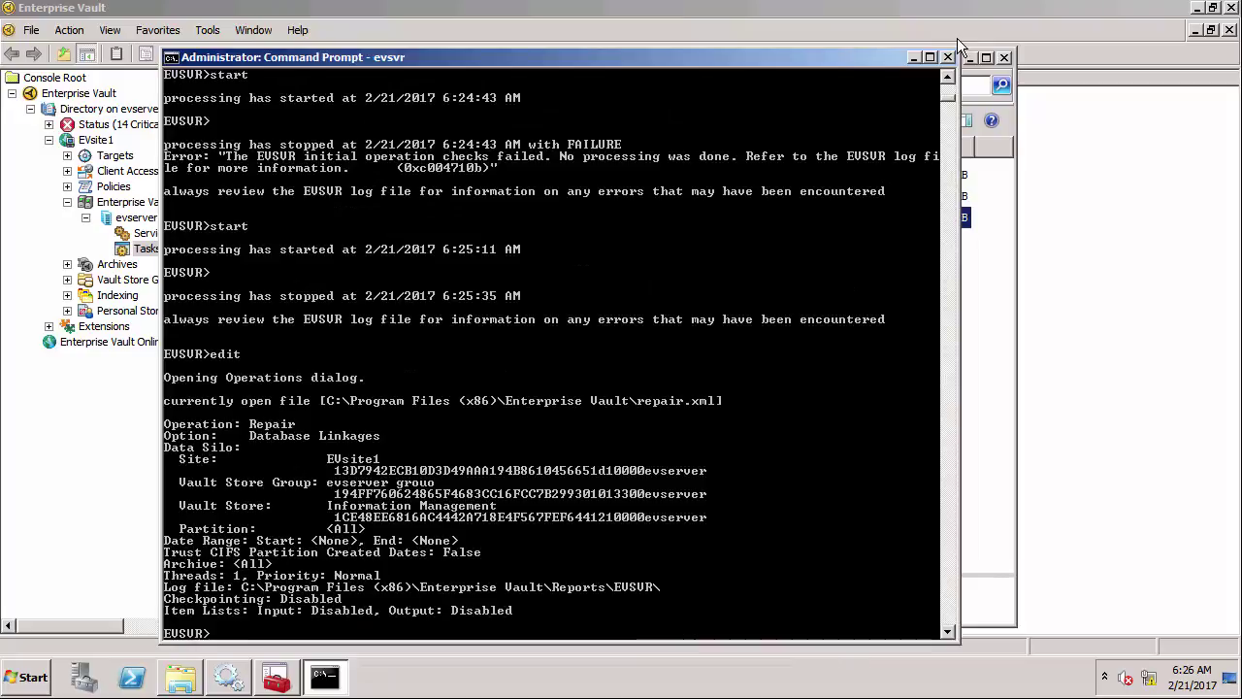
pyautogui.write('start')
pyautogui.press('Return')
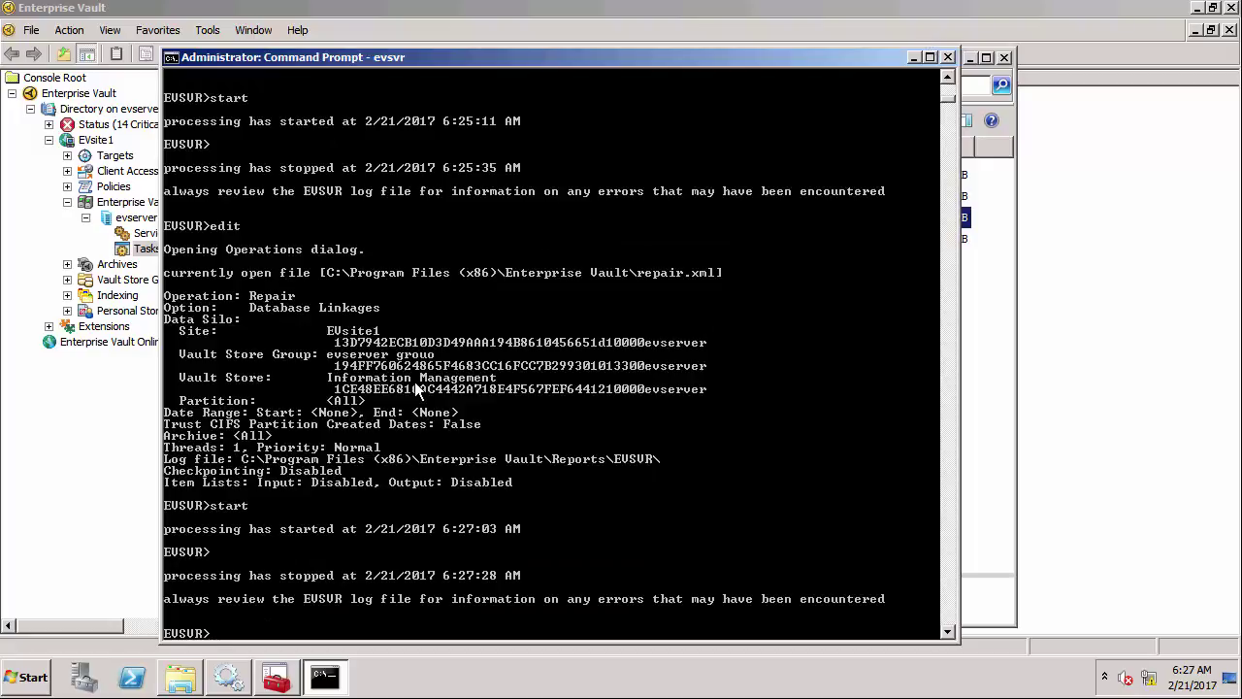
pyautogui.click(193, 680)
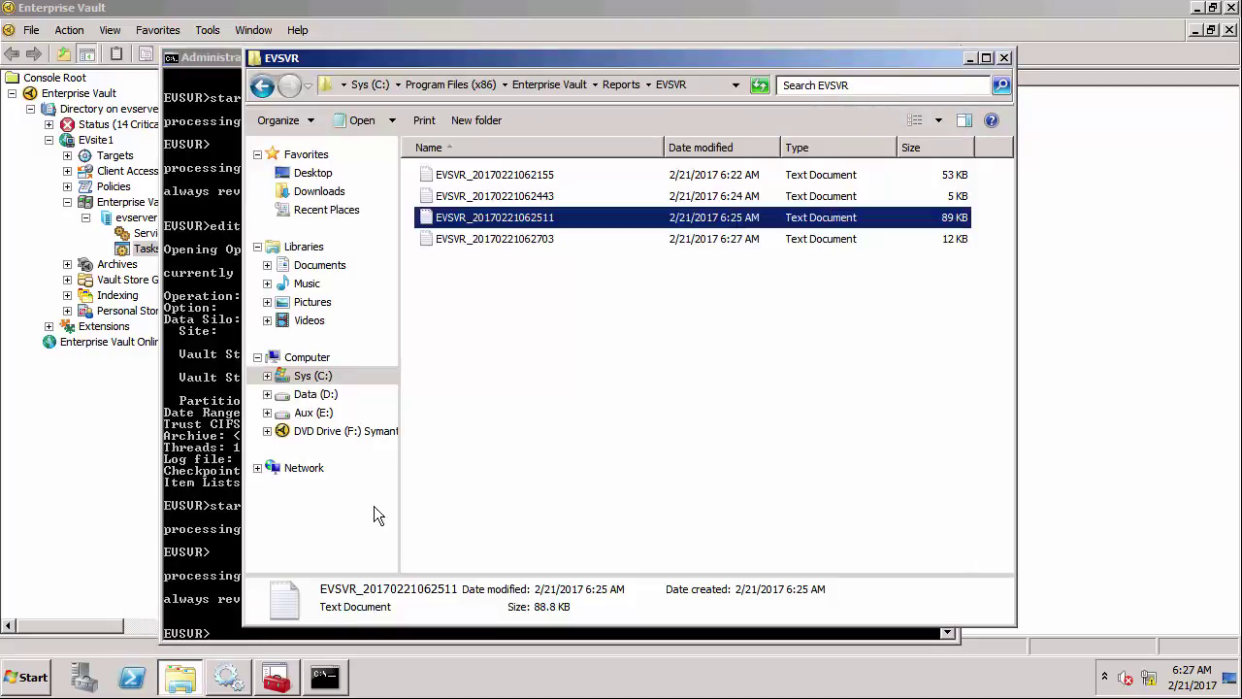
pyautogui.doubleClick(474, 241)
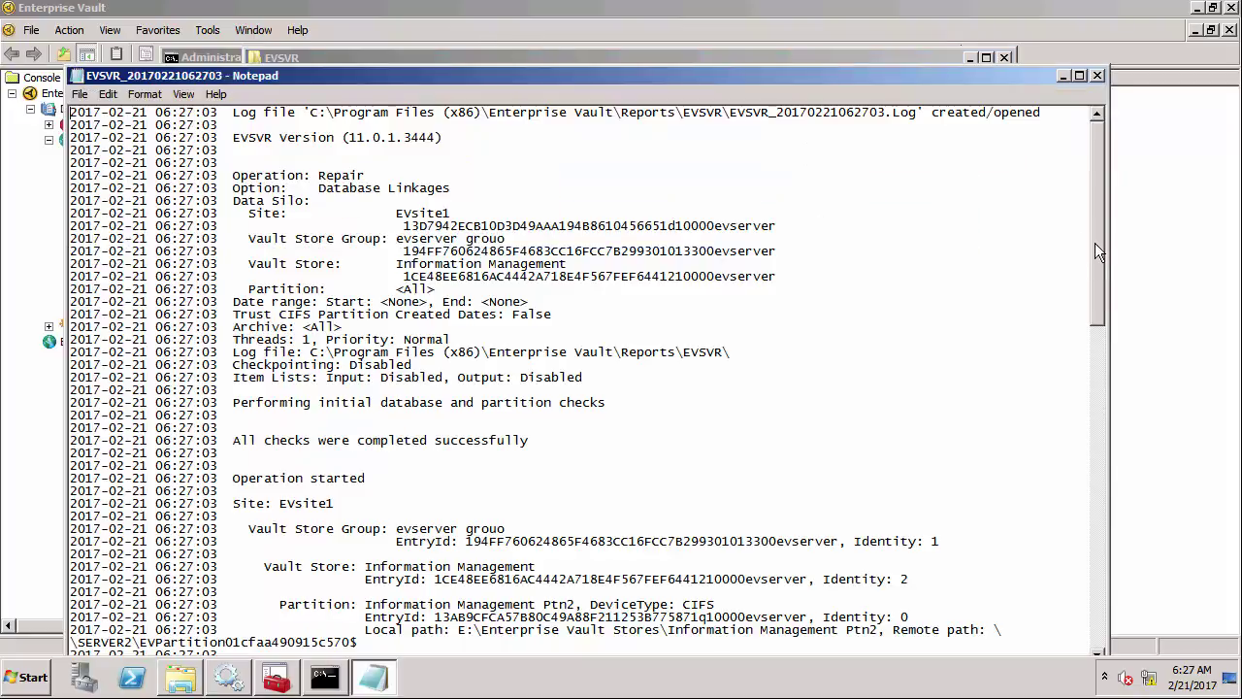
pyautogui.moveTo(1101, 243)
pyautogui.mouseDown()
pyautogui.moveTo(1083, 583)
pyautogui.moveTo(1085, 238)
pyautogui.mouseUp()
pyautogui.click(1098, 75)
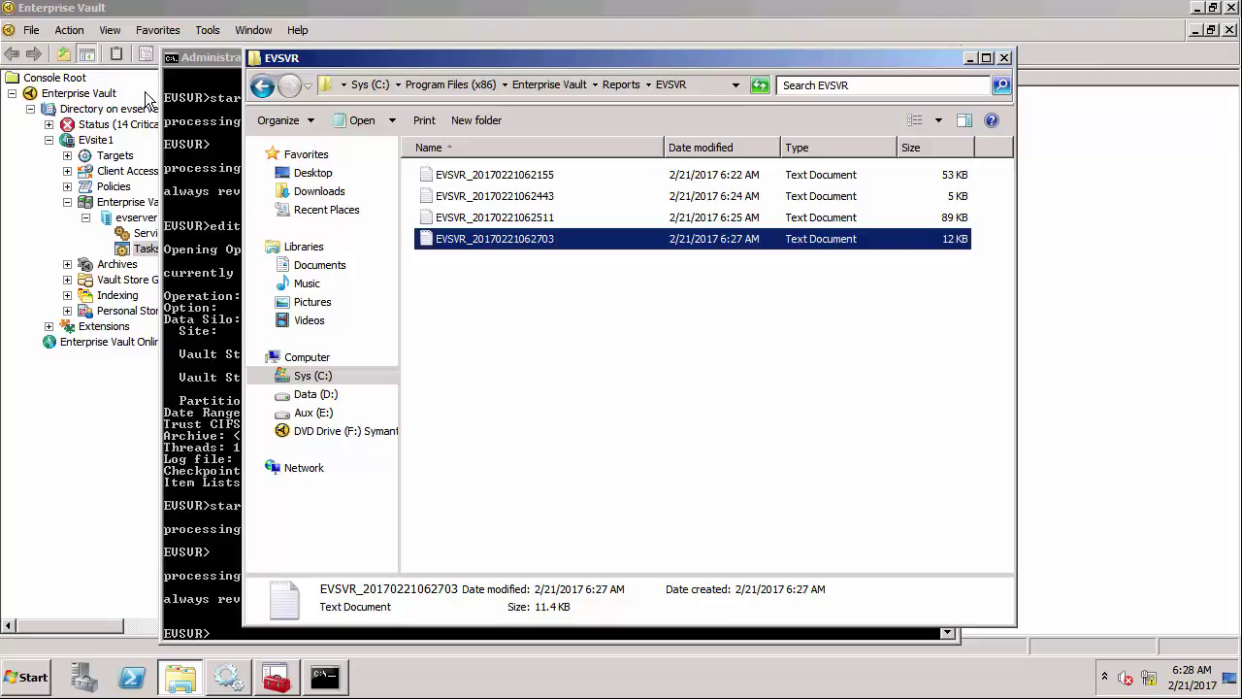
# Step: Switch to the Enterprise Vault console and clear backup mode from all Vault Stores of the site EVsite1
pyautogui.click(108, 142)
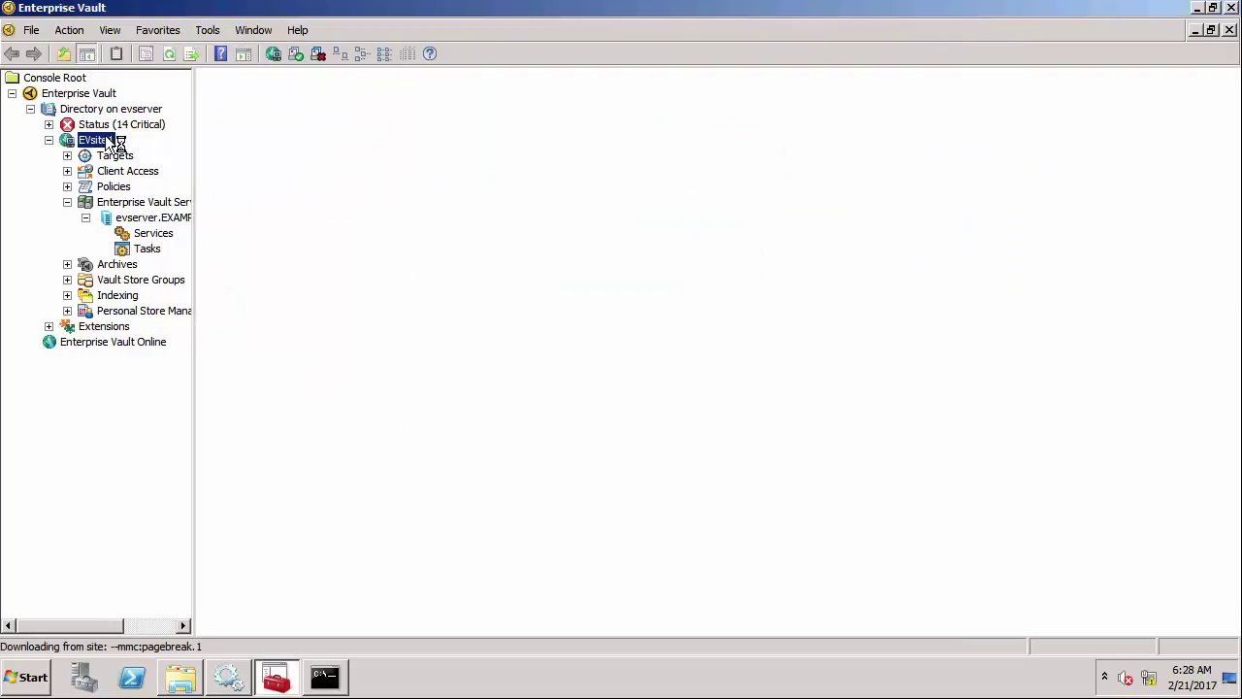
pyautogui.rightClick(109, 141)
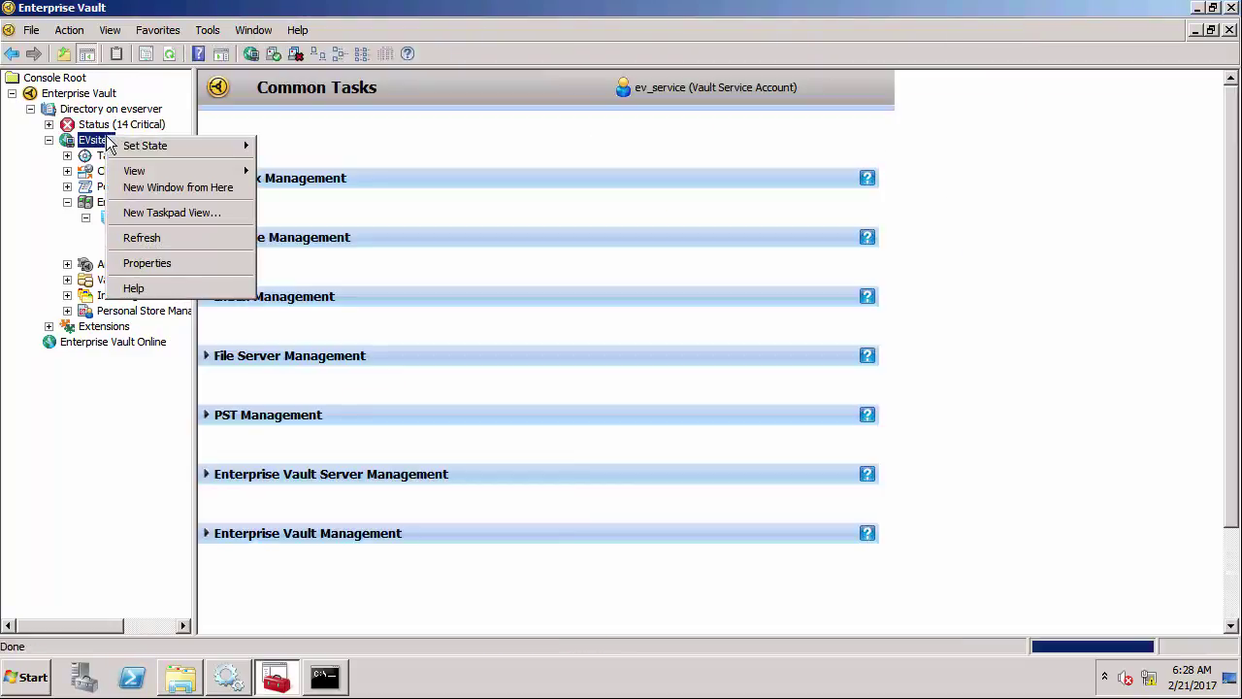
pyautogui.moveTo(243, 148)
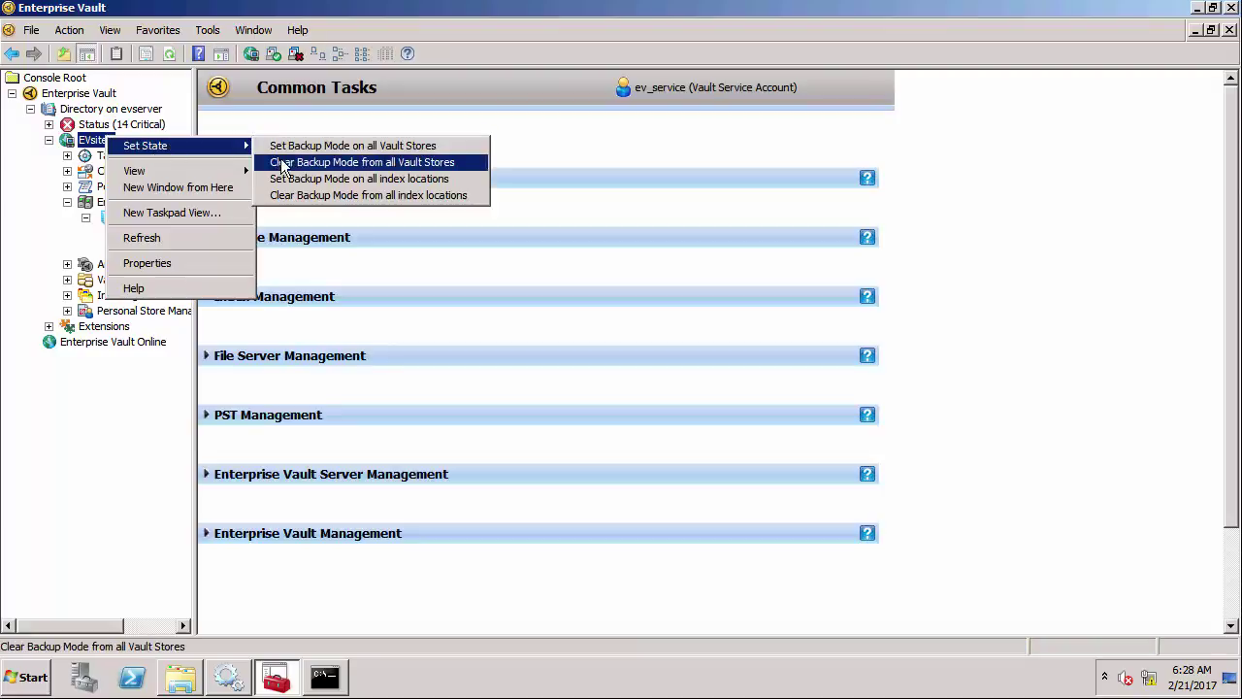
pyautogui.click(282, 162)
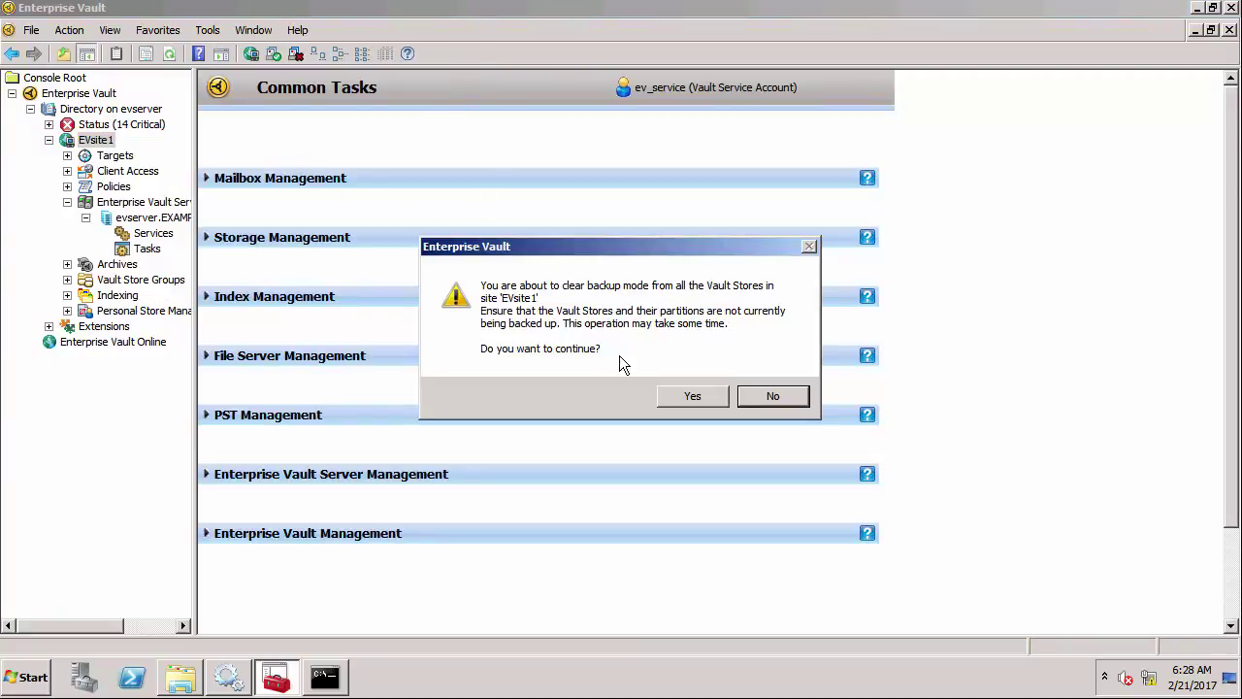
pyautogui.click(689, 397)
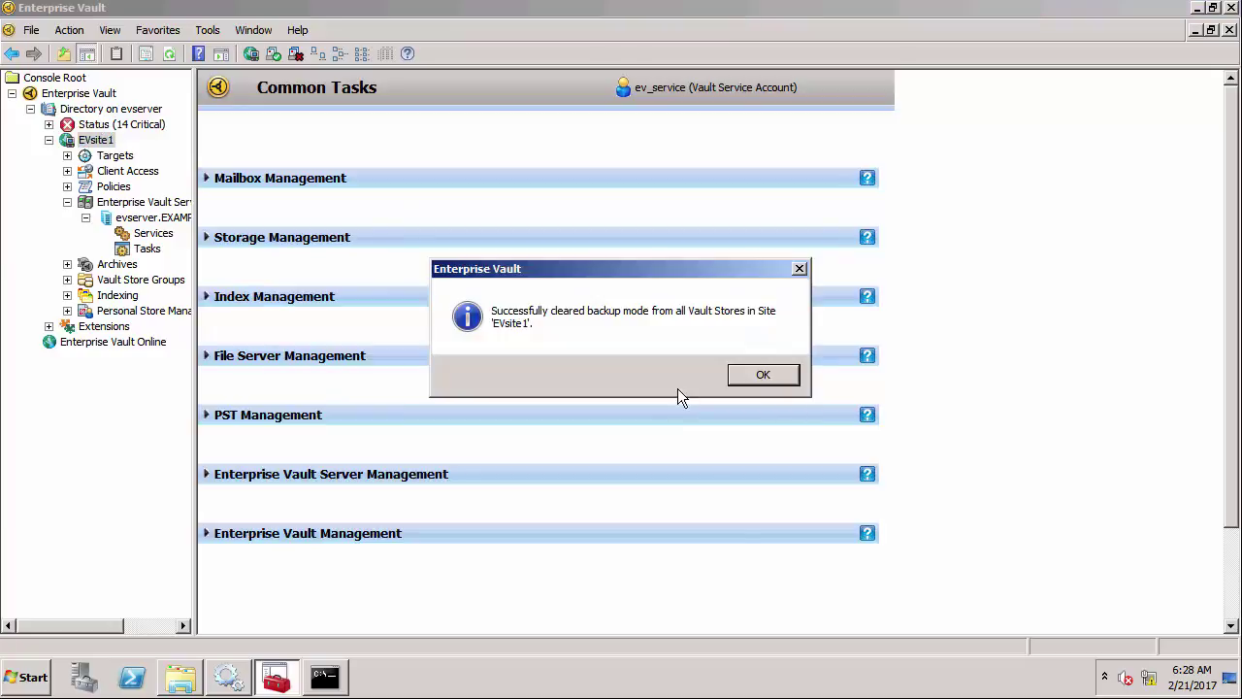
pyautogui.click(749, 378)
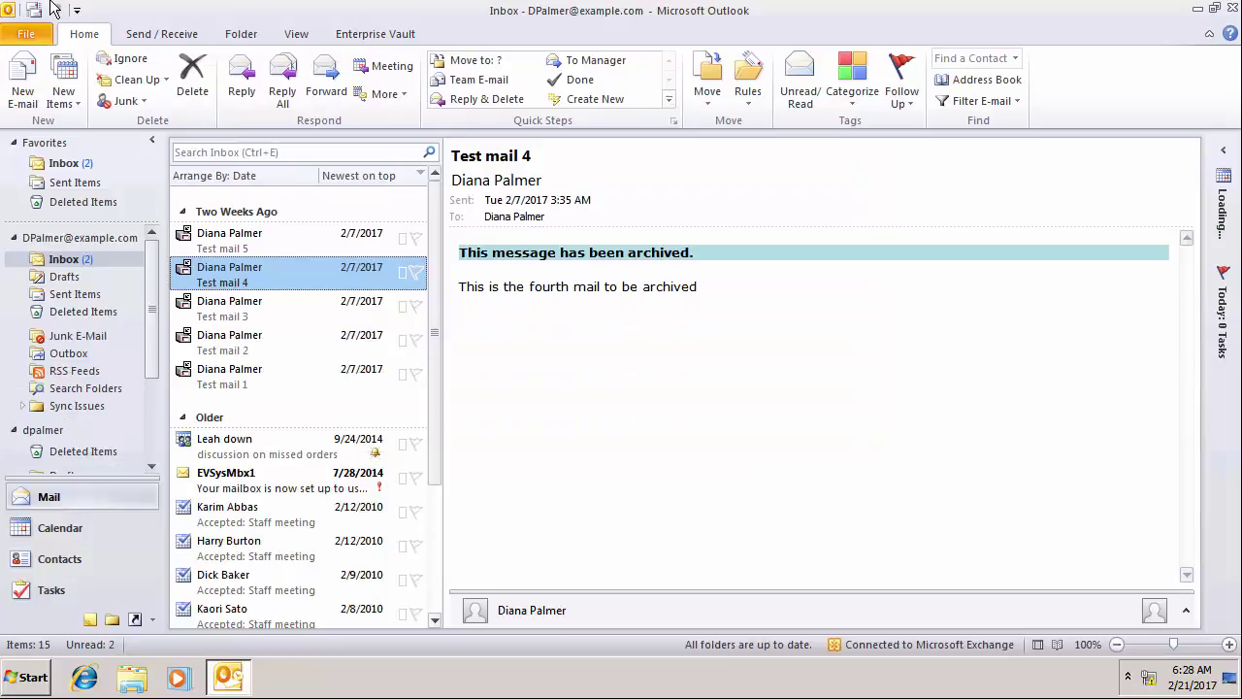
# Step: In the Outlook inbox, open the archived message Test mail 3 to check that its content can be retrieved, and close it
pyautogui.click(233, 309)
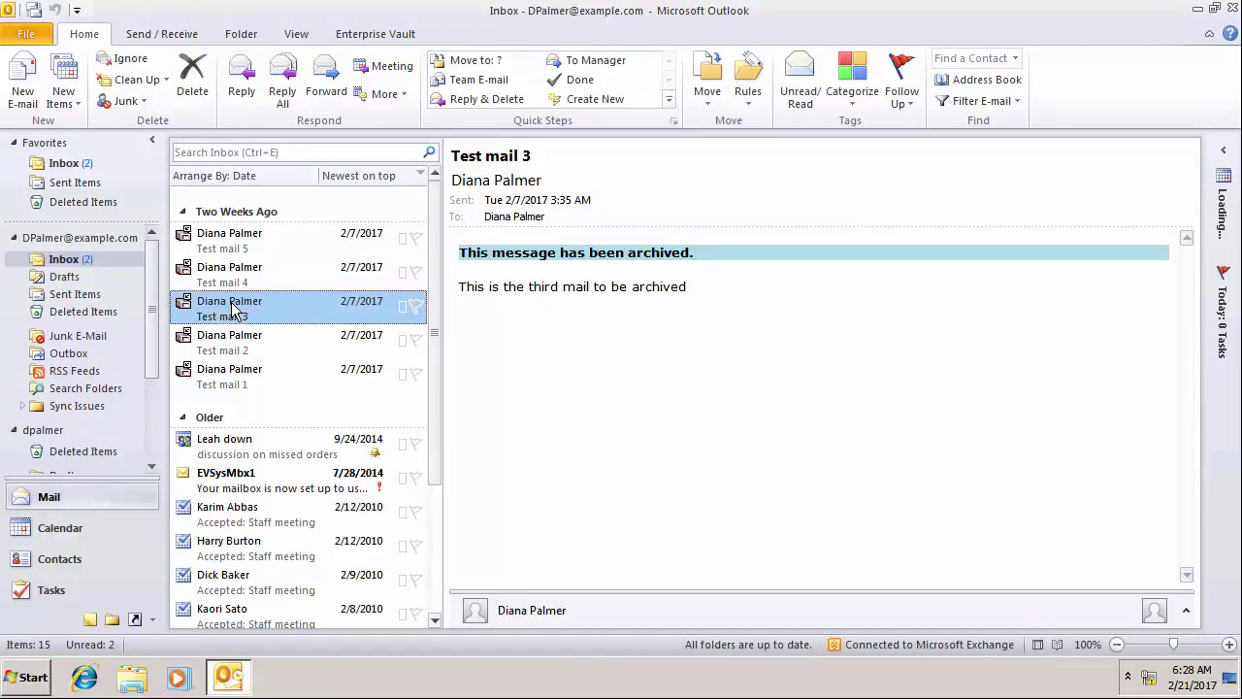
pyautogui.doubleClick(233, 309)
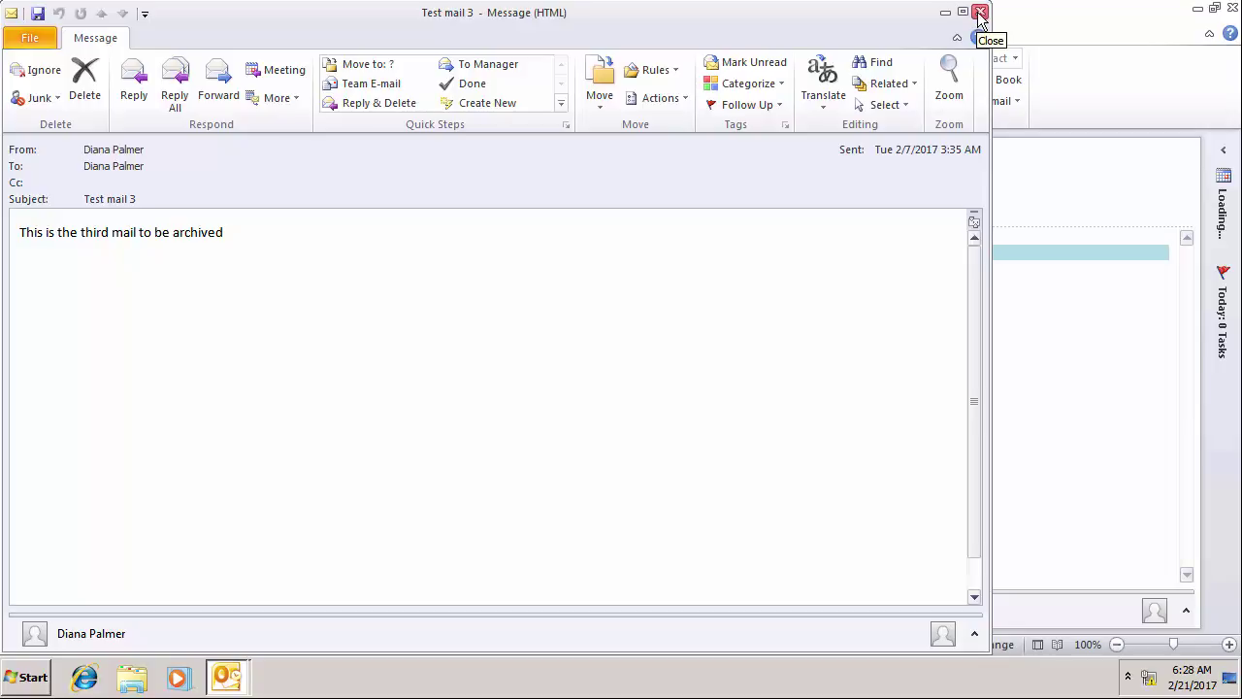
pyautogui.click(981, 13)
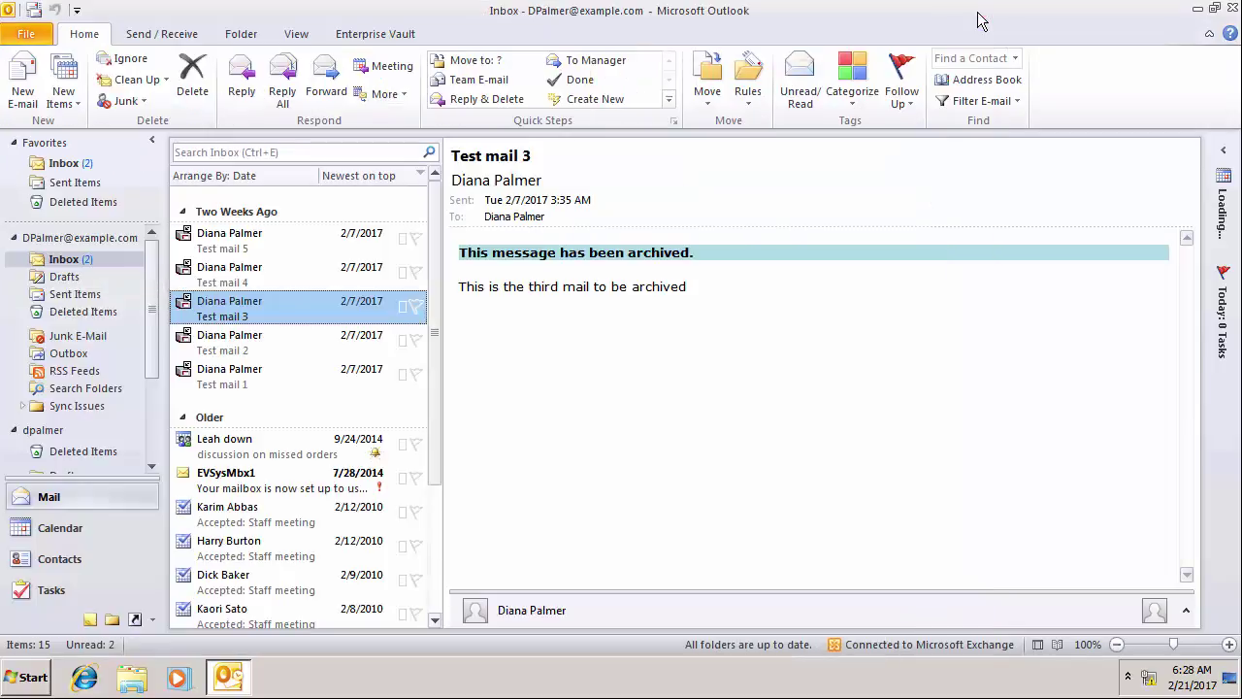